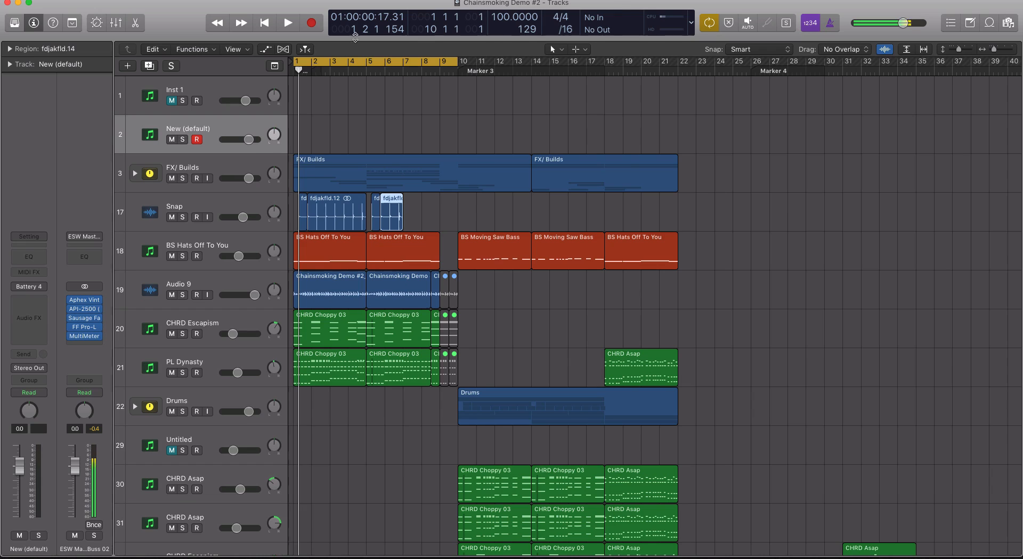
Step: Show the mixer enlarged over the track area, play the project briefly and hide the mixer again
{"action": "left_click", "coordinate": [239, 166]}
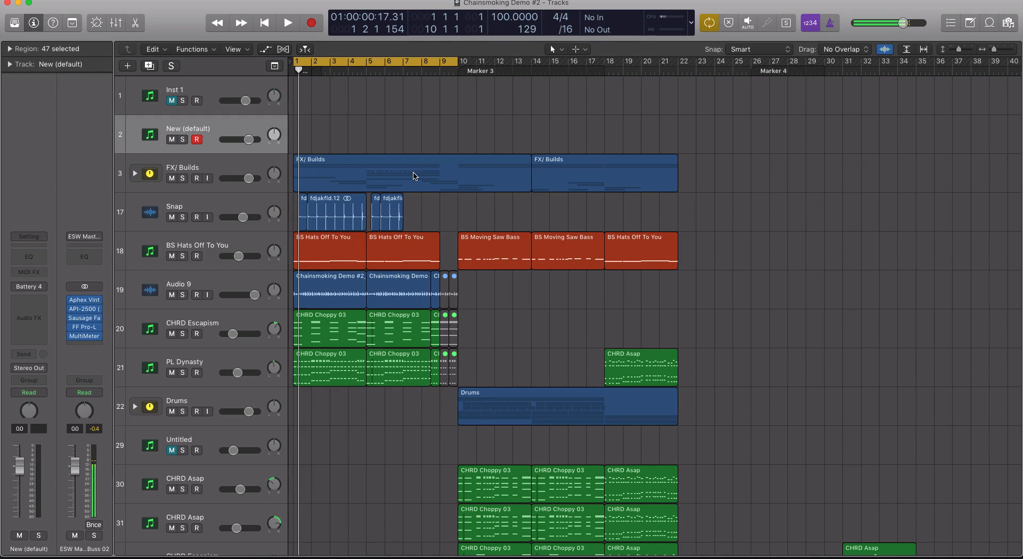
{"action": "key", "text": "x"}
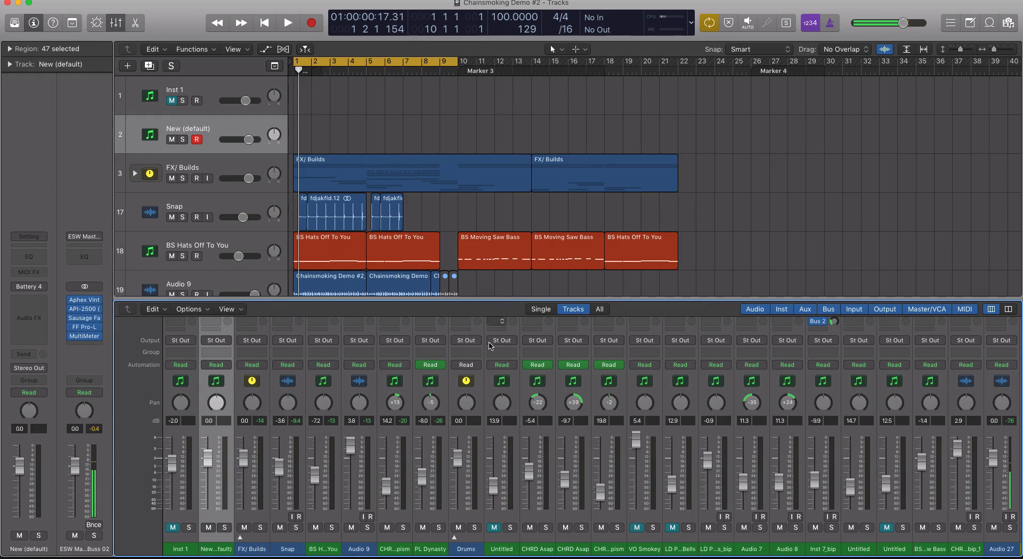
{"action": "left_click_drag", "start_coordinate": [493, 301], "coordinate": [491, 80]}
{"action": "key", "text": "space"}
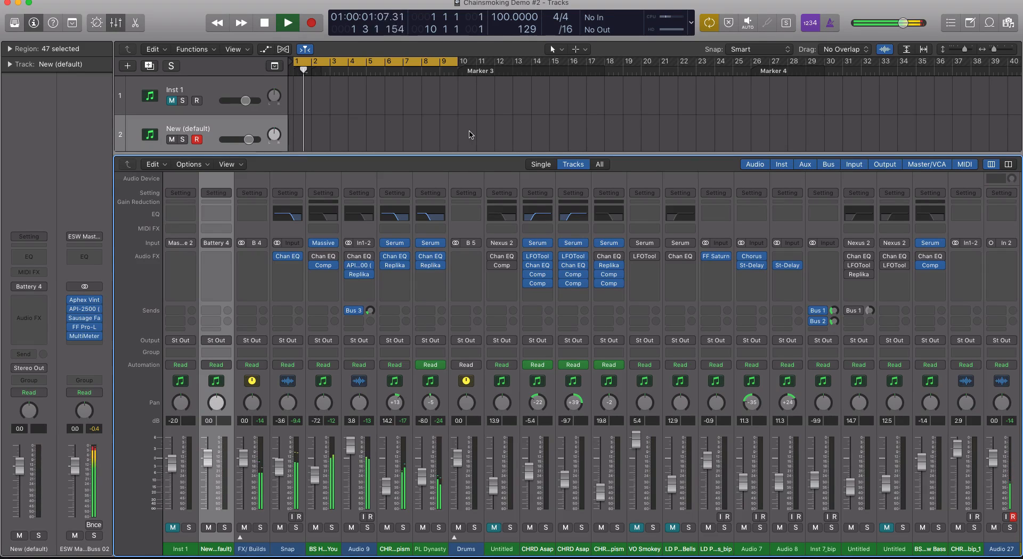
{"action": "key", "text": "space"}
{"action": "key", "text": "x"}
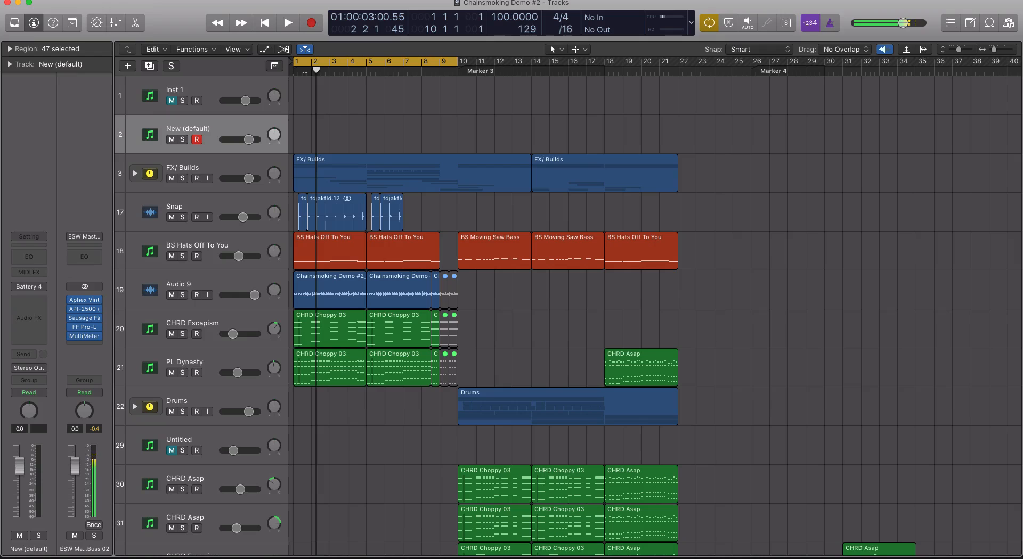
Step: Open the Display preferences for the Tracks area
{"action": "left_click", "coordinate": [48, 3]}
{"action": "mouse_move", "coordinate": [122, 20]}
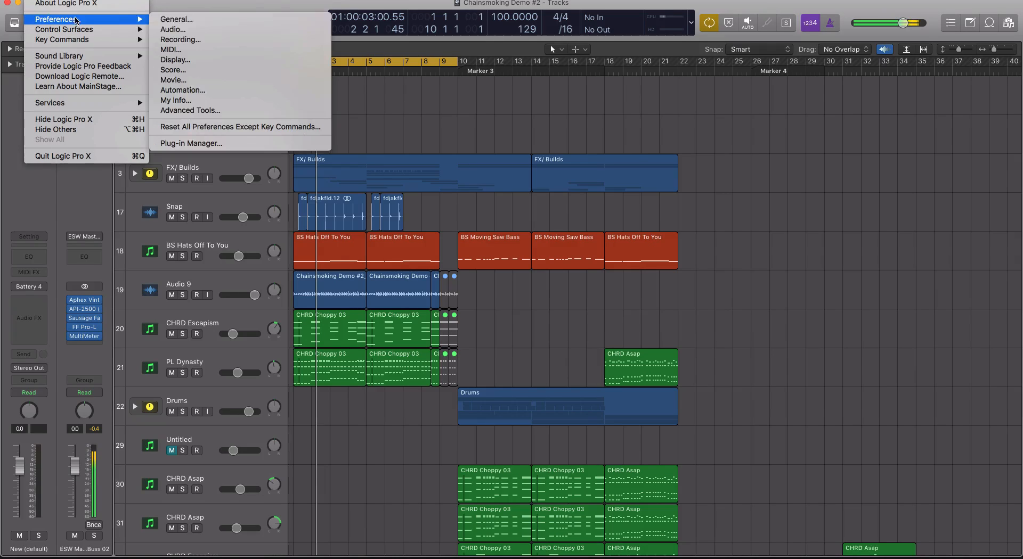
{"action": "left_click", "coordinate": [191, 23]}
{"action": "left_click_drag", "start_coordinate": [689, 233], "coordinate": [464, 134]}
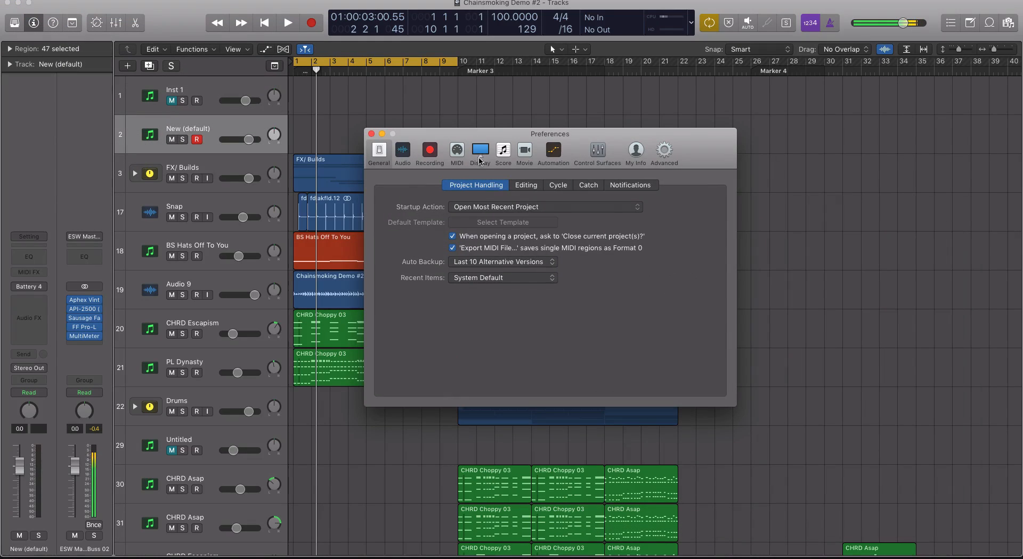
{"action": "left_click", "coordinate": [480, 157]}
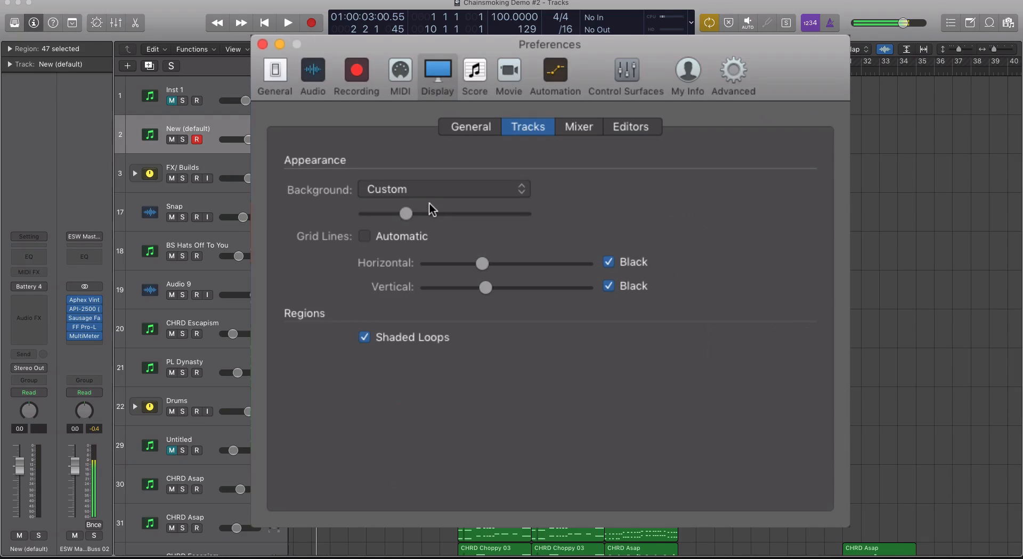
Step: Try darker and lighter brightness levels for the custom background of the Tracks area
{"action": "left_click_drag", "start_coordinate": [398, 211], "coordinate": [357, 209]}
{"action": "left_click_drag", "start_coordinate": [469, 240], "coordinate": [492, 239]}
{"action": "left_click", "coordinate": [485, 226]}
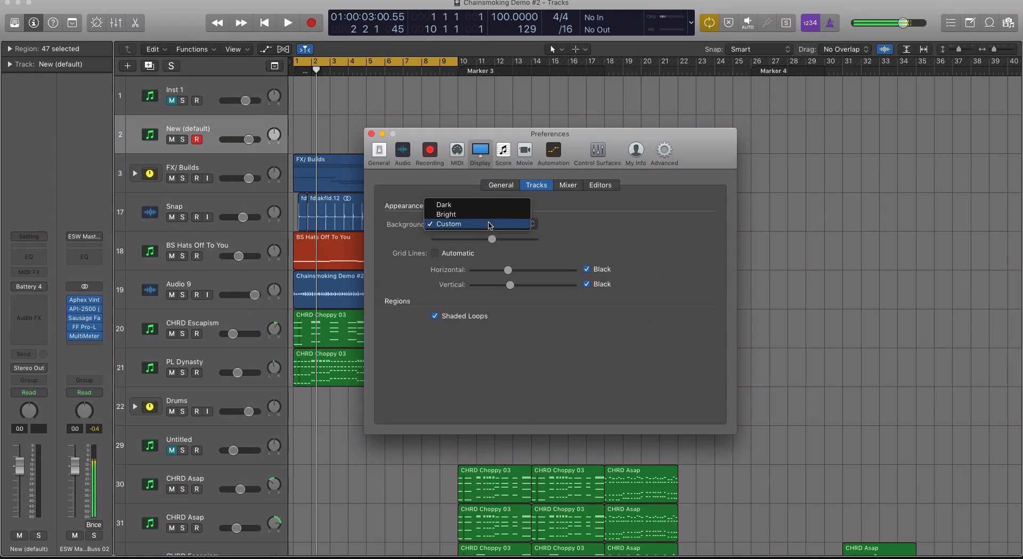
{"action": "left_click", "coordinate": [556, 243]}
{"action": "left_click_drag", "start_coordinate": [492, 239], "coordinate": [483, 239]}
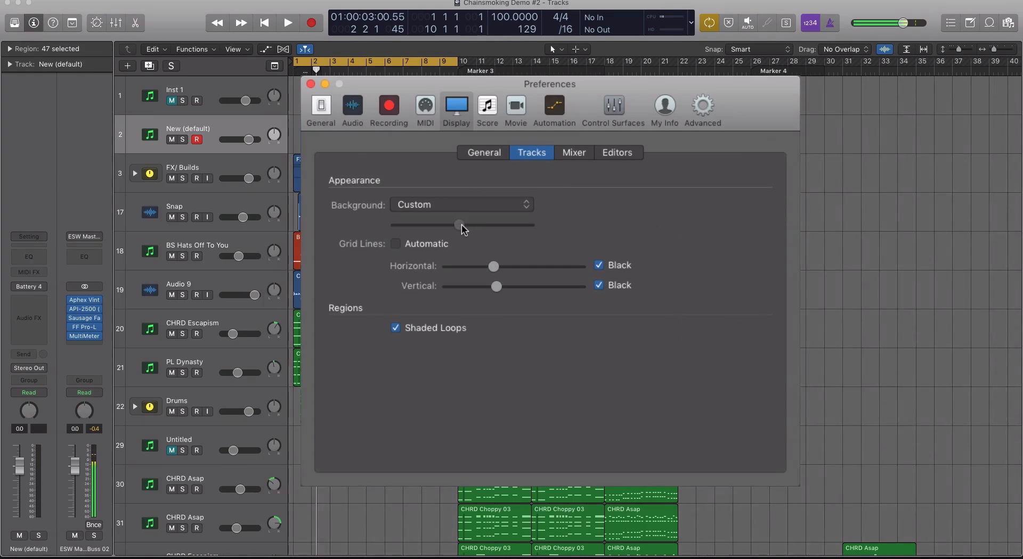
Step: Try the preset backgrounds, including Dark, for the Tracks area in place of the custom one
{"action": "left_click", "coordinate": [474, 225]}
{"action": "left_click", "coordinate": [474, 201]}
{"action": "left_click", "coordinate": [479, 224]}
{"action": "left_click", "coordinate": [493, 238]}
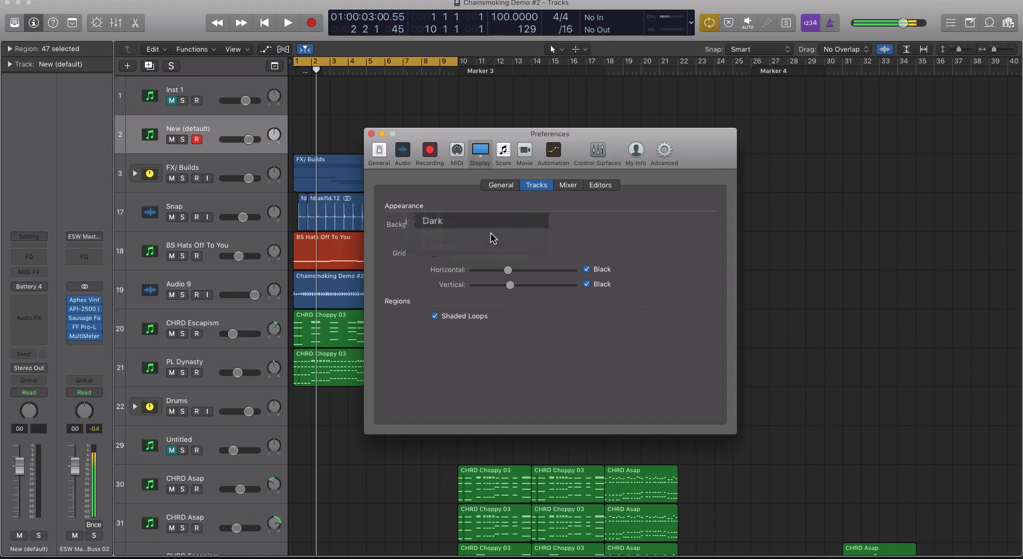
Step: Set the Tracks background to Custom at a medium grey brightness, and compare the grid lines with Automatic on and off
{"action": "left_click", "coordinate": [479, 223]}
{"action": "left_click", "coordinate": [493, 245]}
{"action": "mouse_move", "coordinate": [456, 225]}
{"action": "left_mouse_down"}
{"action": "mouse_move", "coordinate": [578, 226]}
{"action": "mouse_move", "coordinate": [414, 224]}
{"action": "mouse_move", "coordinate": [469, 234]}
{"action": "left_mouse_up"}
{"action": "left_click", "coordinate": [396, 244]}
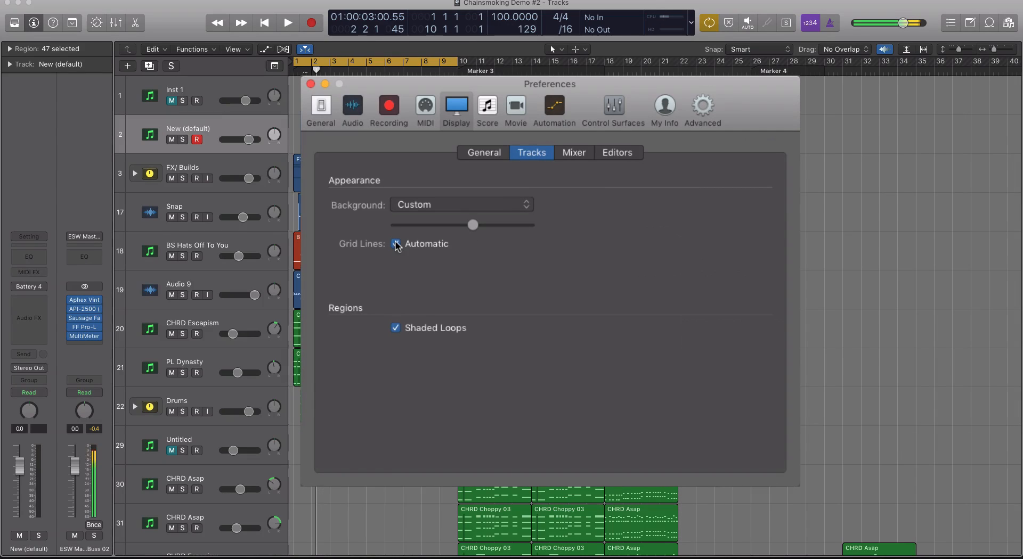
{"action": "left_click", "coordinate": [396, 244]}
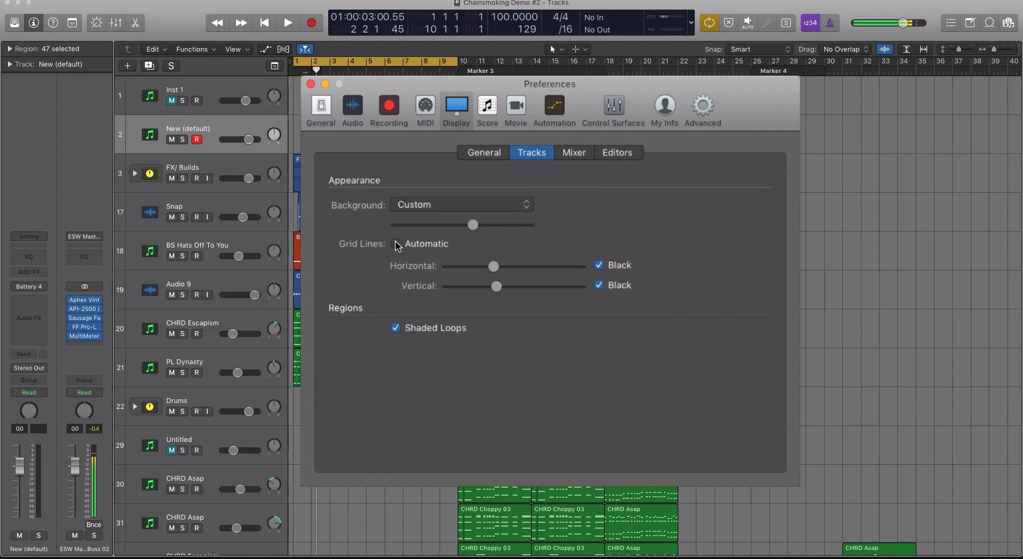
Step: Move the preferences window off the regions and set the horizontal grid line intensity slightly below the middle
{"action": "left_click_drag", "start_coordinate": [393, 86], "coordinate": [569, 85]}
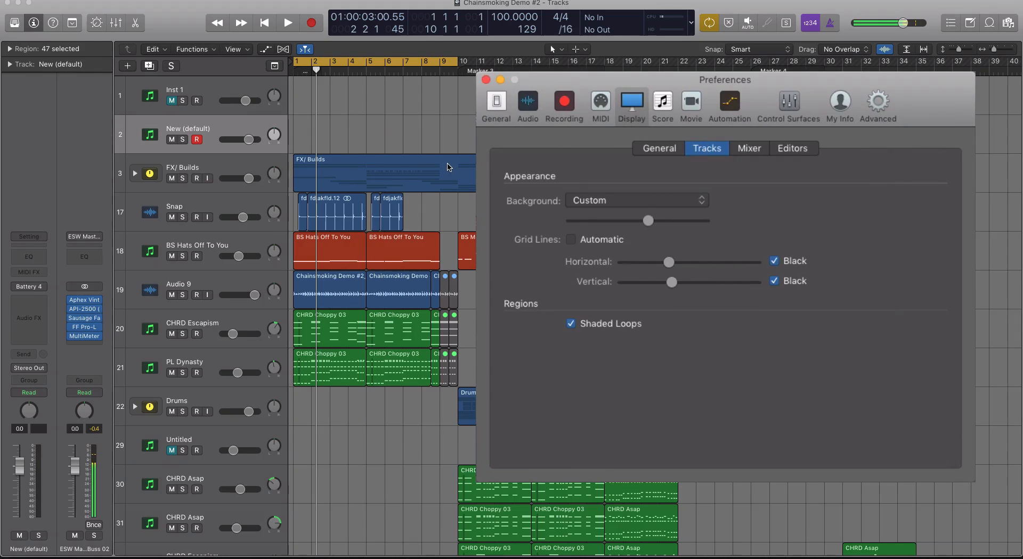
{"action": "key", "text": "super+Right"}
{"action": "key", "text": "super+Right"}
{"action": "key", "text": "super+Right"}
{"action": "key", "text": "super+Down"}
{"action": "key", "text": "super+Down"}
{"action": "key", "text": "super+Down"}
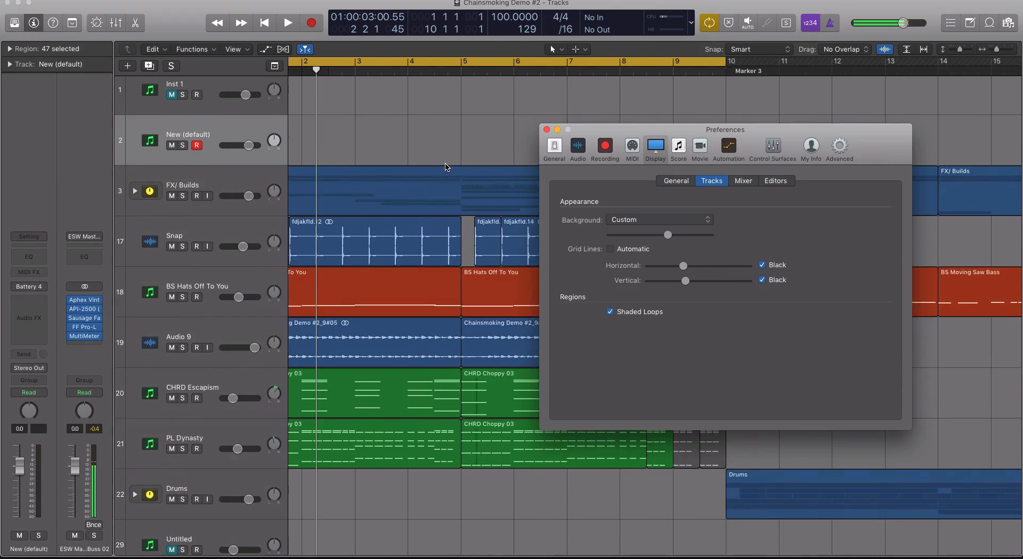
{"action": "left_click_drag", "start_coordinate": [576, 132], "coordinate": [589, 173]}
{"action": "left_click", "coordinate": [386, 205]}
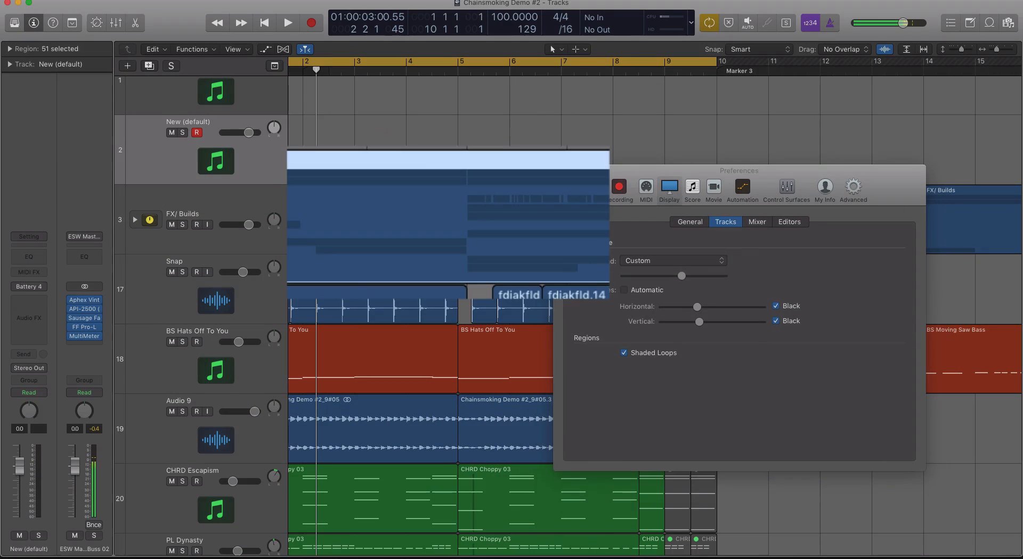
{"action": "left_click", "coordinate": [373, 165]}
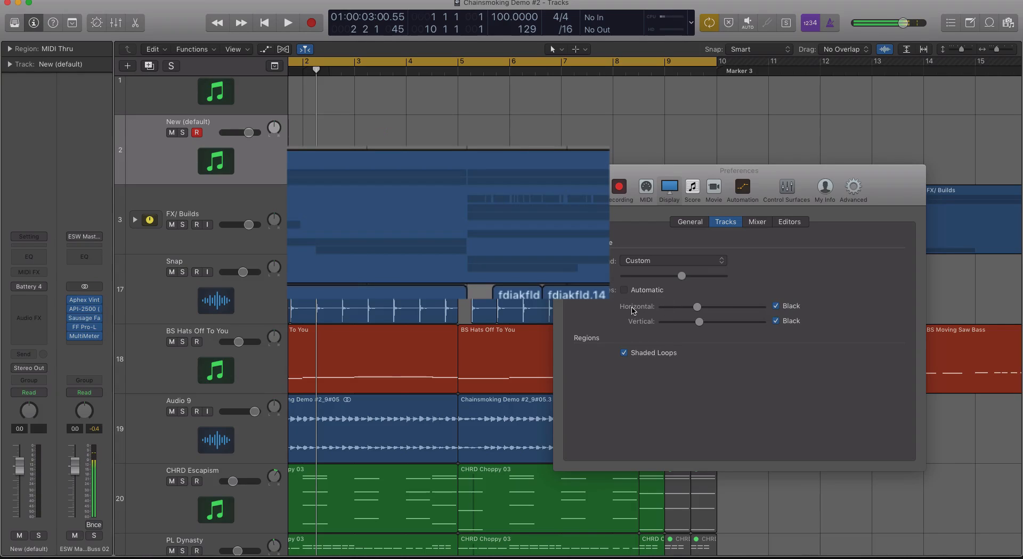
{"action": "mouse_move", "coordinate": [700, 308]}
{"action": "left_mouse_down"}
{"action": "mouse_move", "coordinate": [787, 308]}
{"action": "mouse_move", "coordinate": [604, 313]}
{"action": "mouse_move", "coordinate": [705, 316]}
{"action": "mouse_move", "coordinate": [693, 317]}
{"action": "mouse_move", "coordinate": [566, 305]}
{"action": "left_mouse_up"}
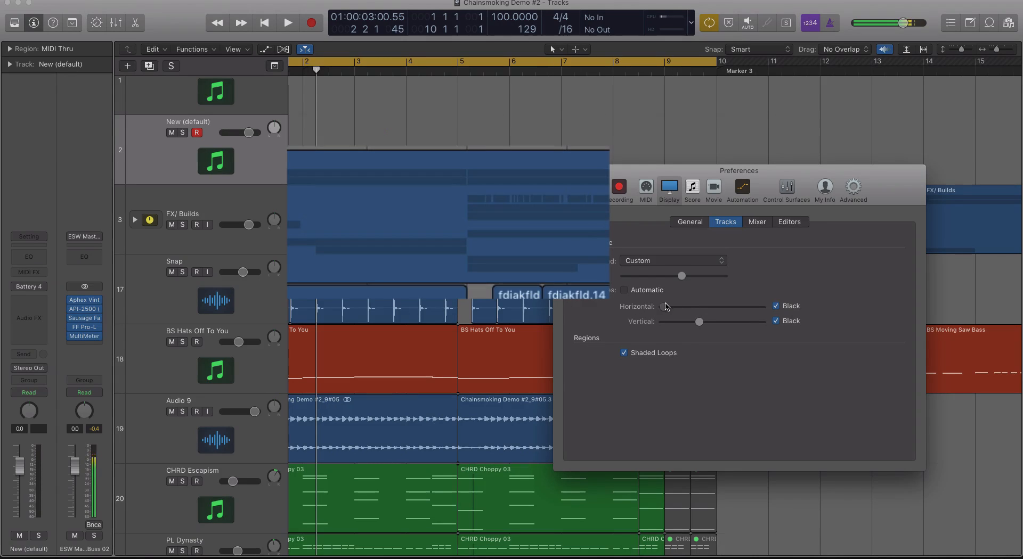
{"action": "left_click_drag", "start_coordinate": [666, 309], "coordinate": [709, 317]}
Step: Reduce the vertical grid line intensity to about a fifth and compare the lines with Black on and off
{"action": "left_click", "coordinate": [777, 322]}
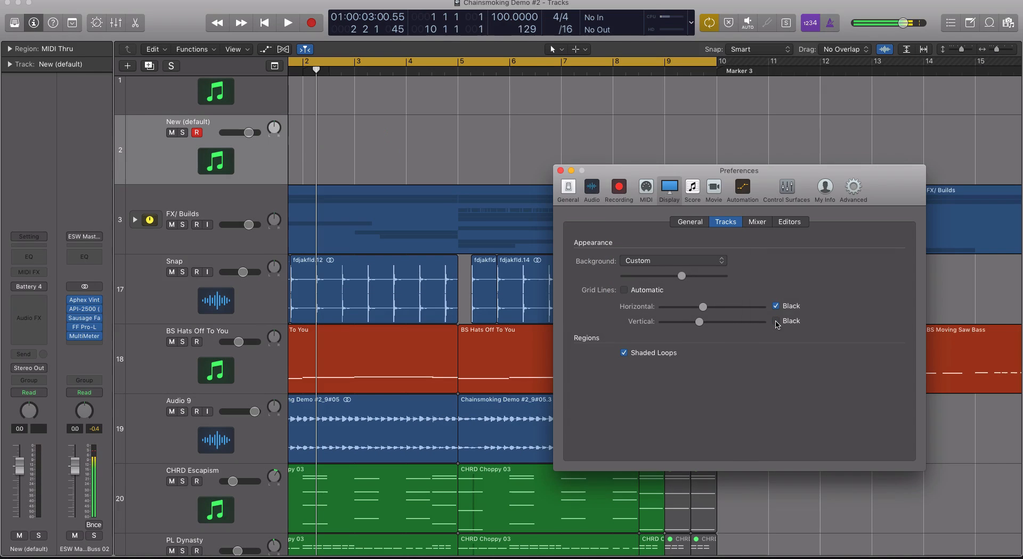
{"action": "left_click", "coordinate": [777, 321]}
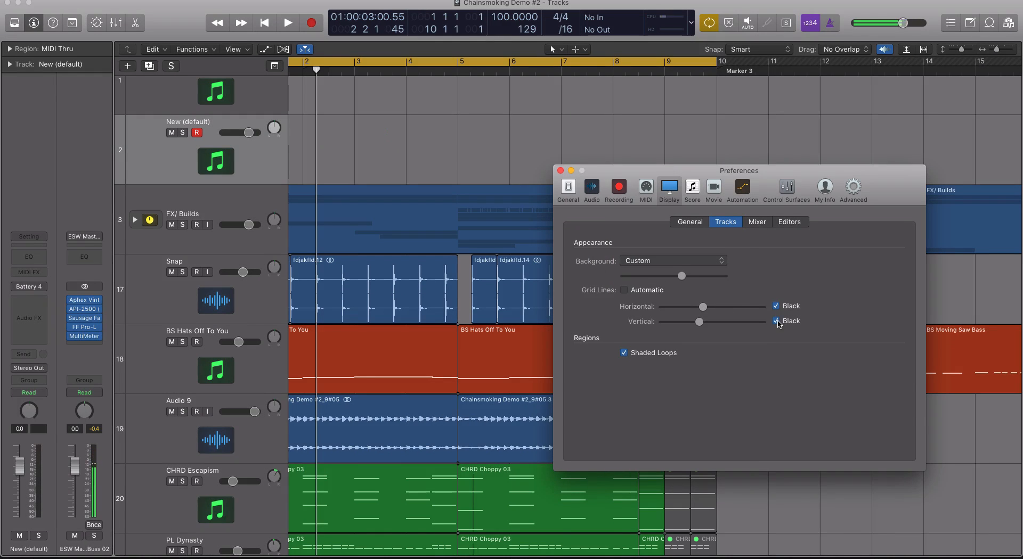
{"action": "mouse_move", "coordinate": [699, 321]}
{"action": "left_mouse_down"}
{"action": "mouse_move", "coordinate": [667, 322]}
{"action": "mouse_move", "coordinate": [681, 323]}
{"action": "left_mouse_up"}
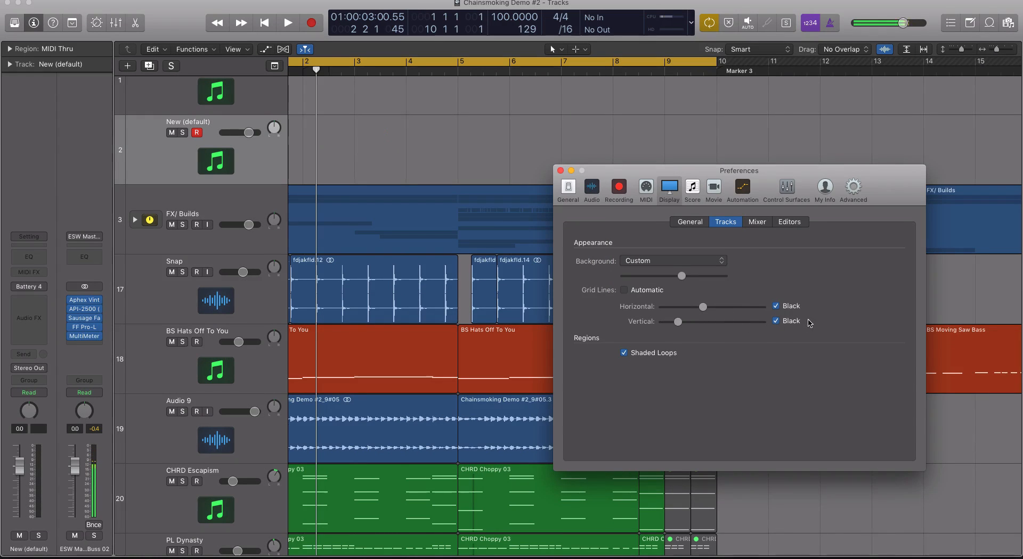
{"action": "left_click", "coordinate": [778, 321]}
{"action": "left_click", "coordinate": [778, 321]}
{"action": "left_click", "coordinate": [775, 322]}
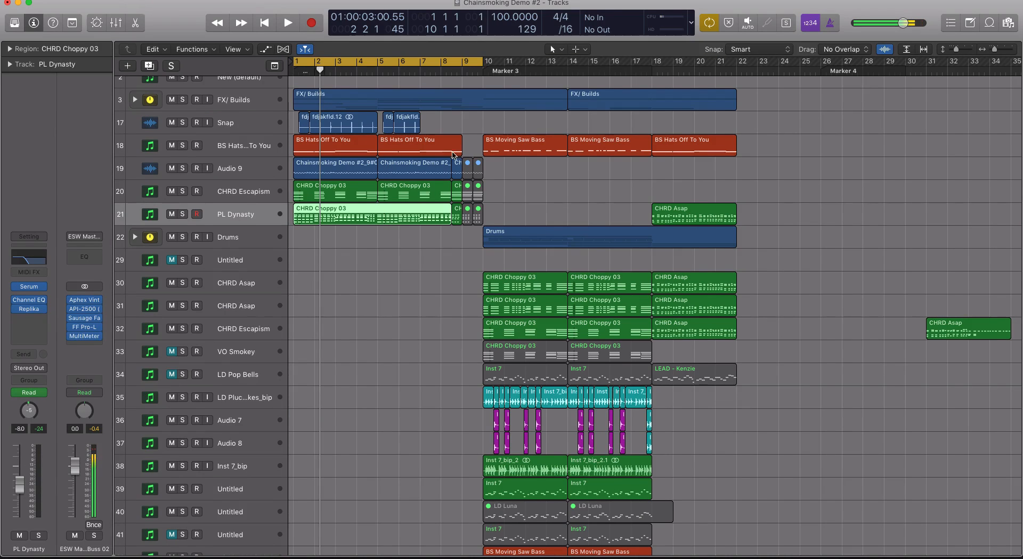
Step: Show the color palette for the selected CHRD Choppy 03 region on the PL Dynasty track and place it below that region
{"action": "scroll", "coordinate": [401, 223], "scroll_direction": "down", "scroll_amount": 2}
{"action": "key", "text": "super+Down"}
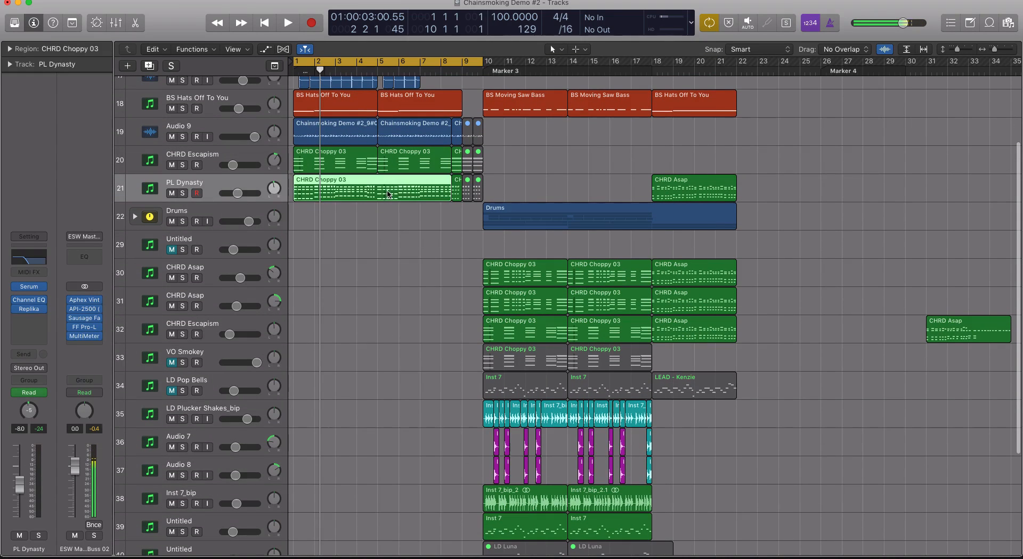
{"action": "right_click", "coordinate": [386, 194]}
{"action": "left_click", "coordinate": [386, 194]}
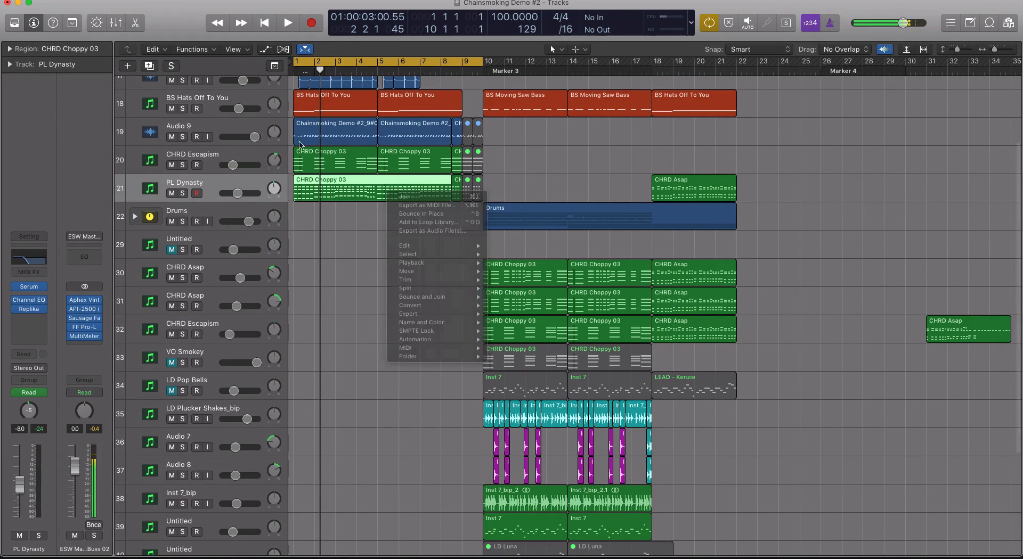
{"action": "left_click", "coordinate": [258, 0]}
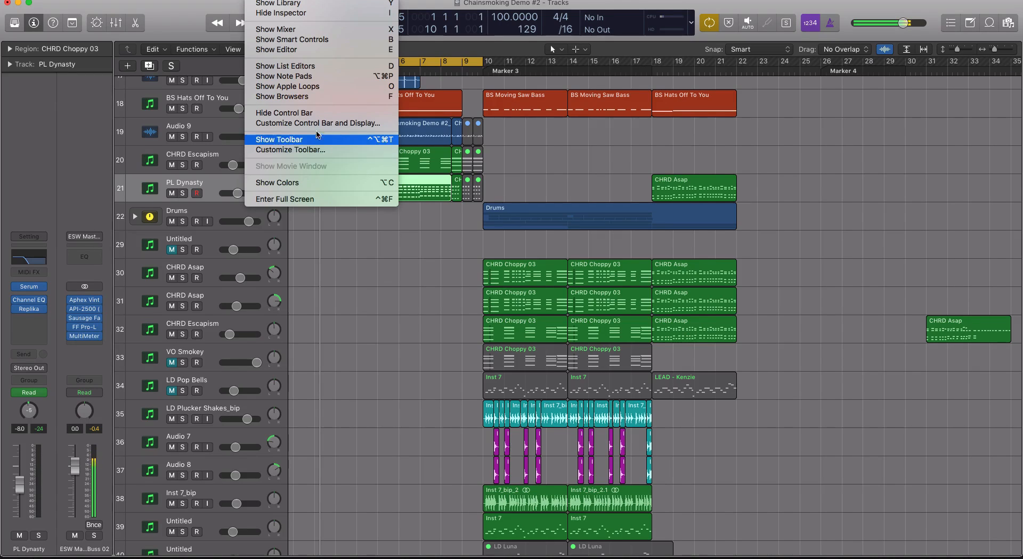
{"action": "left_click", "coordinate": [317, 183]}
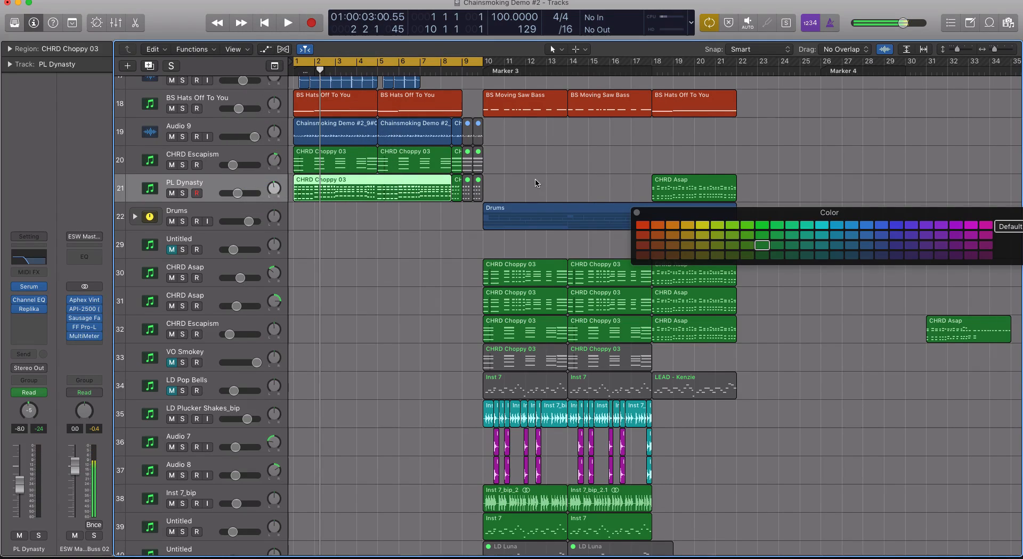
{"action": "left_click_drag", "start_coordinate": [798, 217], "coordinate": [509, 215]}
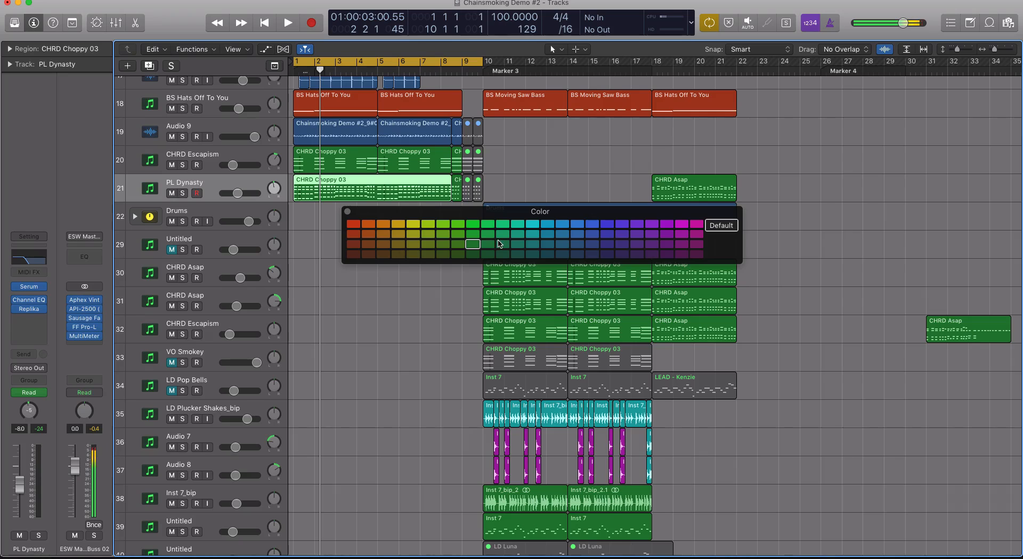
Step: Try several teal and blue shades on the CHRD Choppy 03 region of the PL Dynasty track, finishing with teal
{"action": "left_click", "coordinate": [531, 234]}
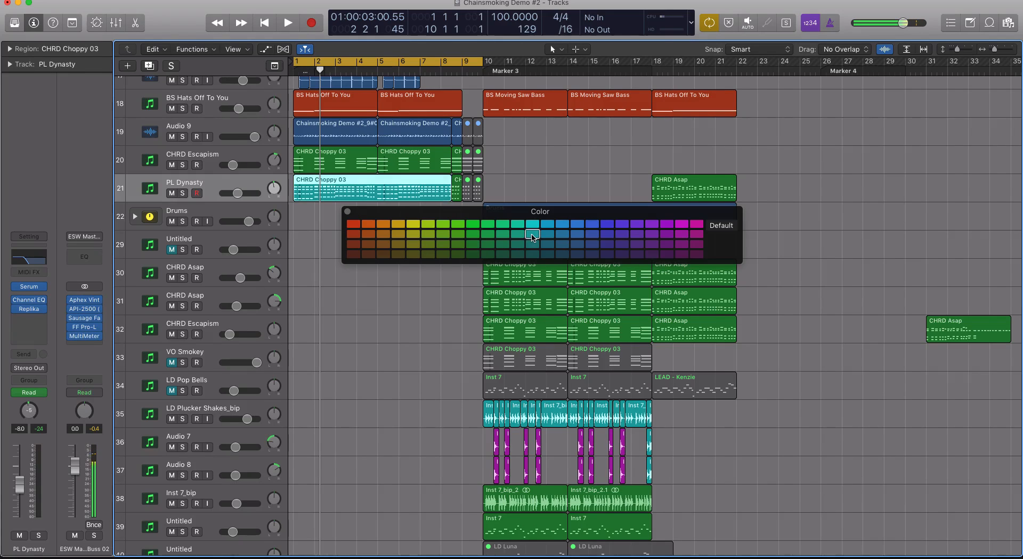
{"action": "left_click", "coordinate": [535, 245]}
{"action": "left_click", "coordinate": [534, 254]}
{"action": "left_click", "coordinate": [533, 234]}
{"action": "left_click", "coordinate": [547, 234]}
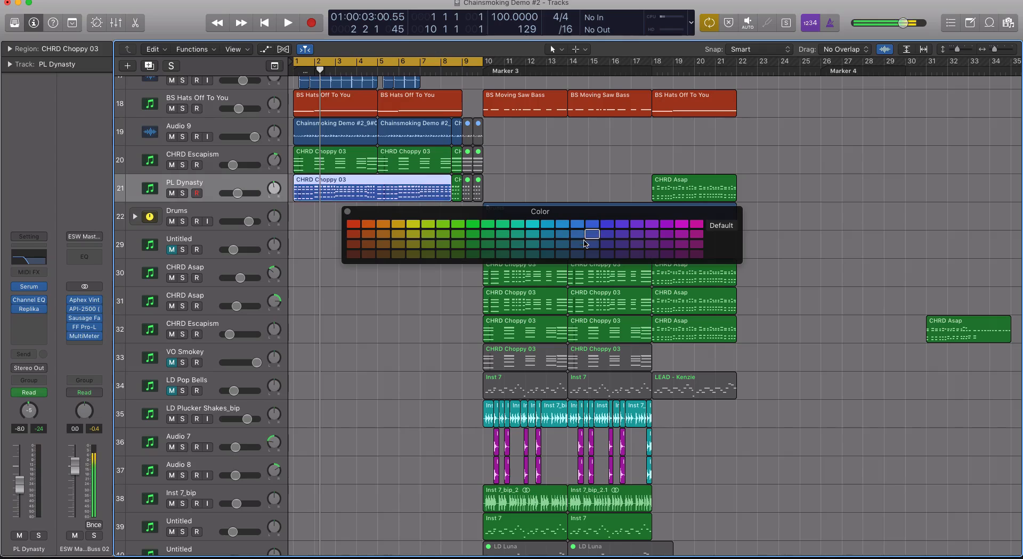
{"action": "left_click", "coordinate": [532, 234]}
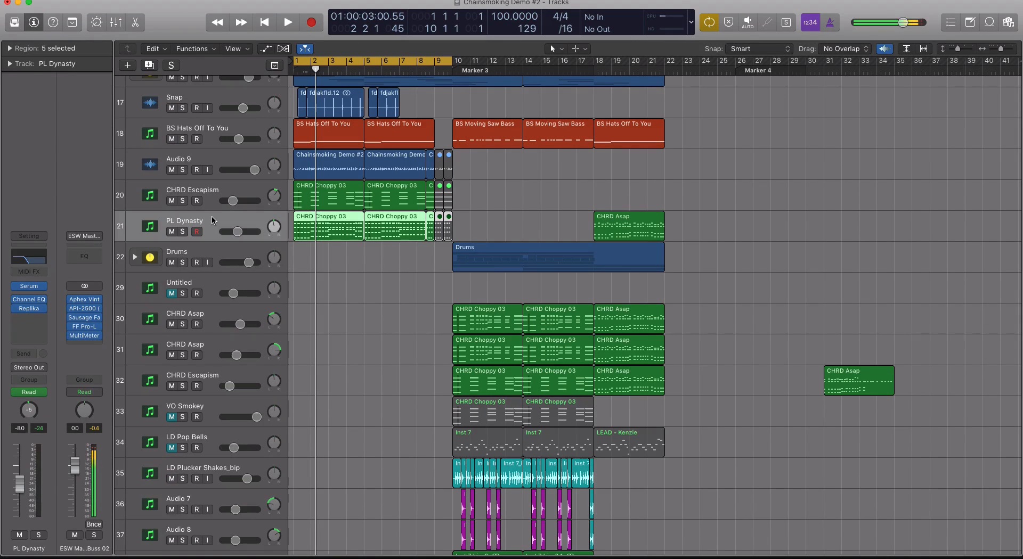
Step: Join the first two CHRD Choppy 03 regions on the PL Dynasty track into one region
{"action": "left_click_drag", "start_coordinate": [392, 263], "coordinate": [357, 238]}
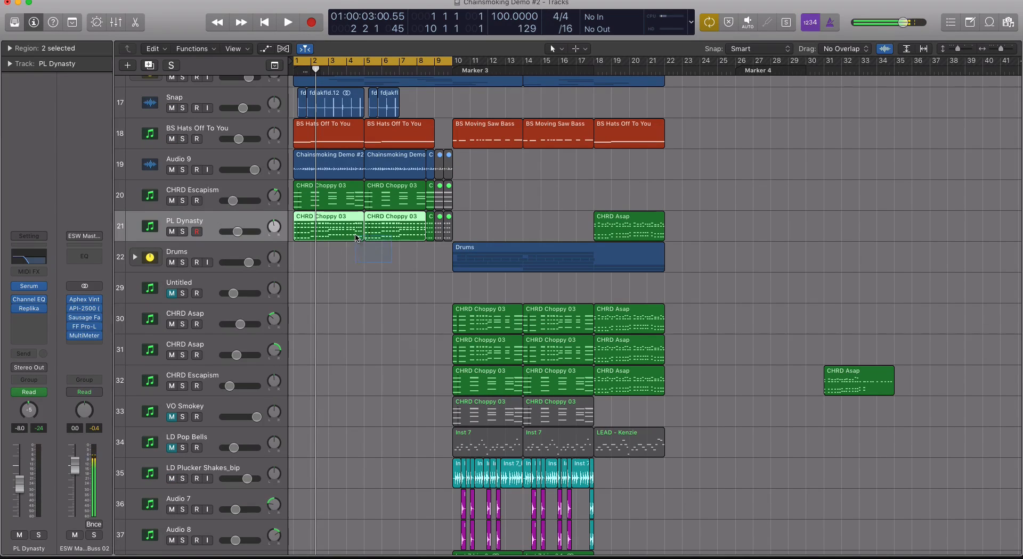
{"action": "right_click", "coordinate": [356, 238]}
{"action": "left_click", "coordinate": [368, 241]}
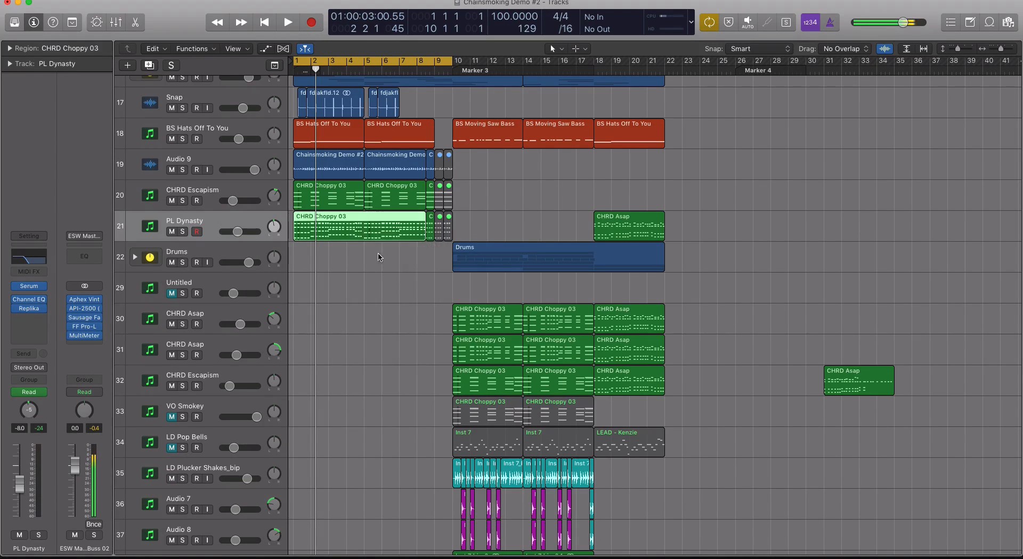
Step: Open the joined CHRD Choppy 03 region in the Piano Roll, switch horizontal auto zoom on and off, and close the editor
{"action": "double_click", "coordinate": [353, 235]}
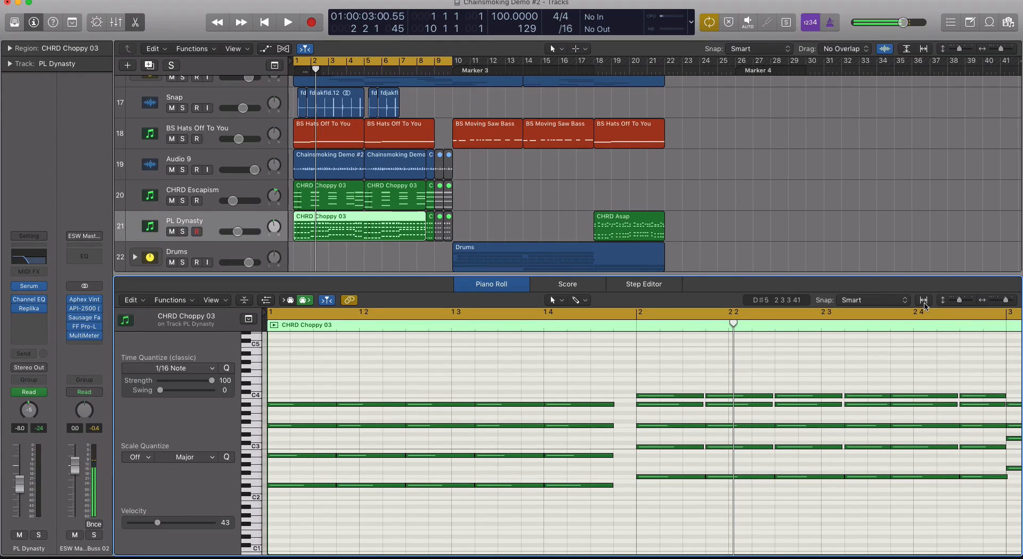
{"action": "left_click", "coordinate": [924, 300]}
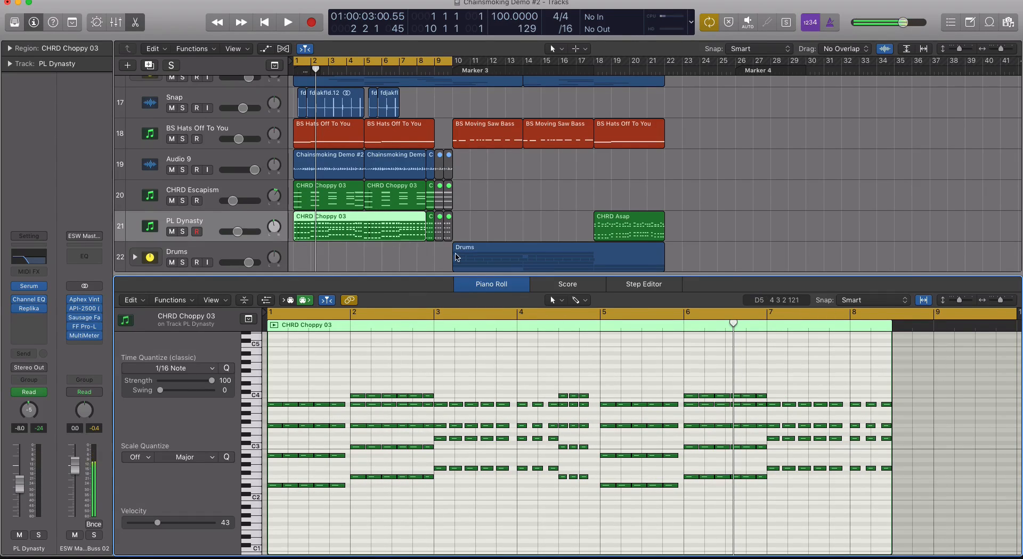
{"action": "left_click", "coordinate": [924, 300]}
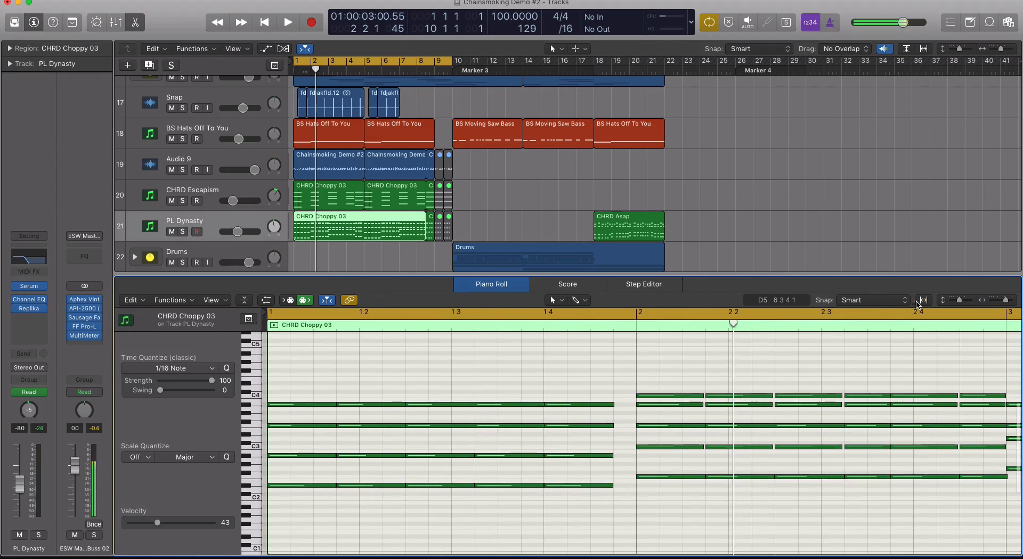
{"action": "key", "text": "p"}
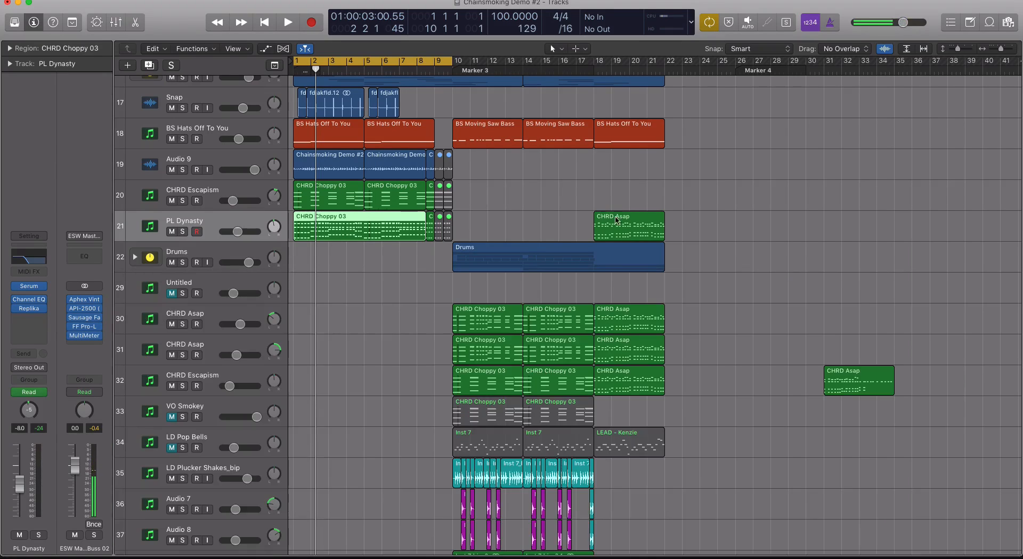
Step: Examine the tracks from Inst 1 to BS Moving Saw Bass up close, and fit all regions horizontally with Horizontal Auto Zoom
{"action": "scroll", "coordinate": [589, 204], "scroll_direction": "up", "scroll_amount": 10}
{"action": "scroll", "coordinate": [589, 206], "scroll_direction": "up", "scroll_amount": 10}
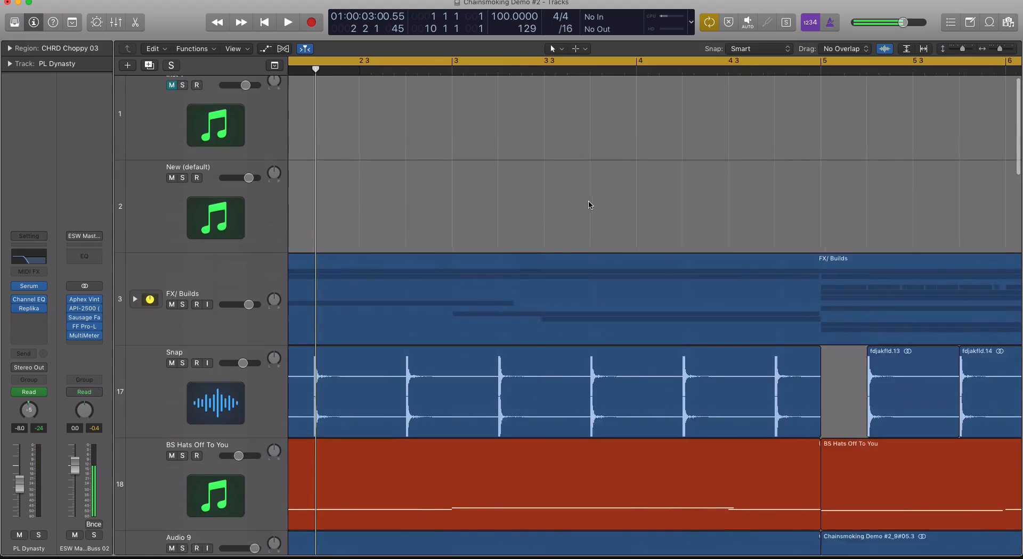
{"action": "scroll", "coordinate": [590, 206], "scroll_direction": "down", "scroll_amount": 3}
{"action": "scroll", "coordinate": [589, 206], "scroll_direction": "left", "scroll_amount": 4}
{"action": "scroll", "coordinate": [590, 206], "scroll_direction": "down", "scroll_amount": 4}
{"action": "scroll", "coordinate": [590, 206], "scroll_direction": "down", "scroll_amount": 3}
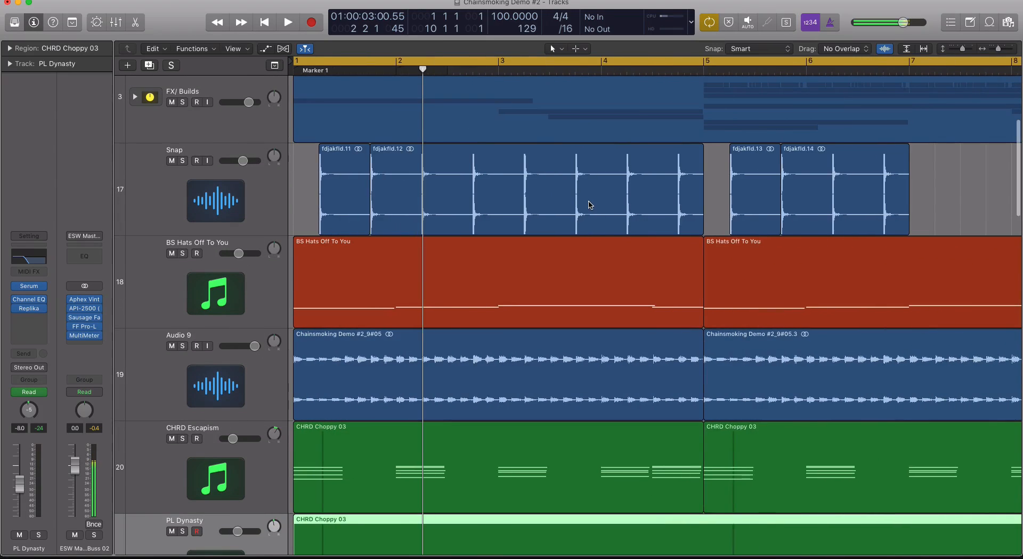
{"action": "scroll", "coordinate": [580, 209], "scroll_direction": "down", "scroll_amount": 15}
{"action": "scroll", "coordinate": [580, 209], "scroll_direction": "up", "scroll_amount": 15}
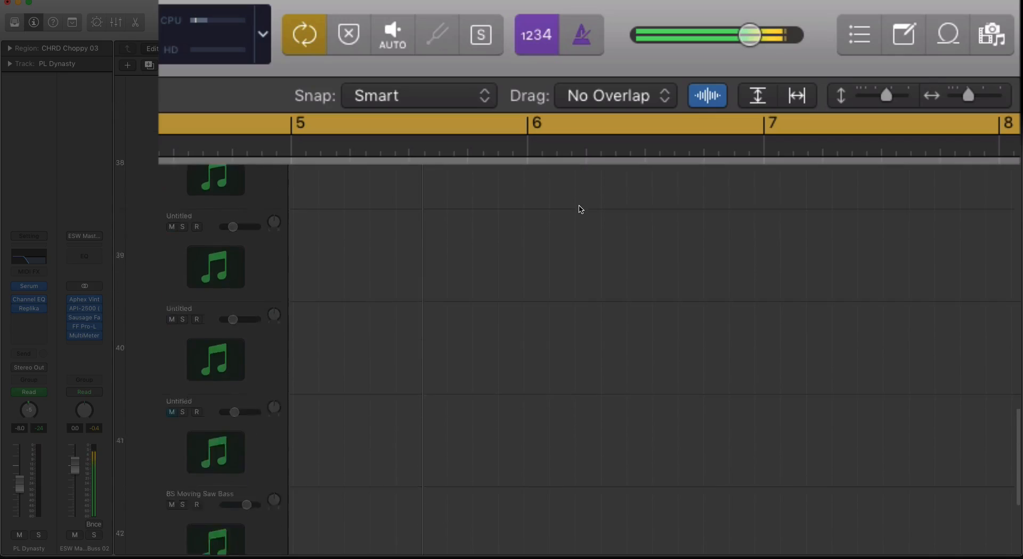
{"action": "scroll", "coordinate": [579, 208], "scroll_direction": "up", "scroll_amount": 5}
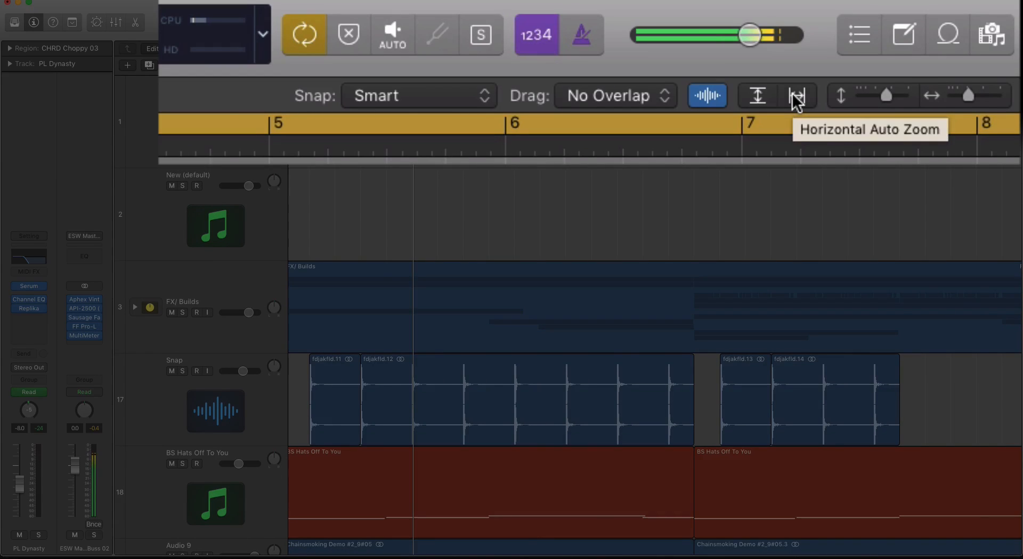
{"action": "left_click", "coordinate": [797, 97]}
{"action": "scroll", "coordinate": [571, 330], "scroll_direction": "up", "scroll_amount": 2}
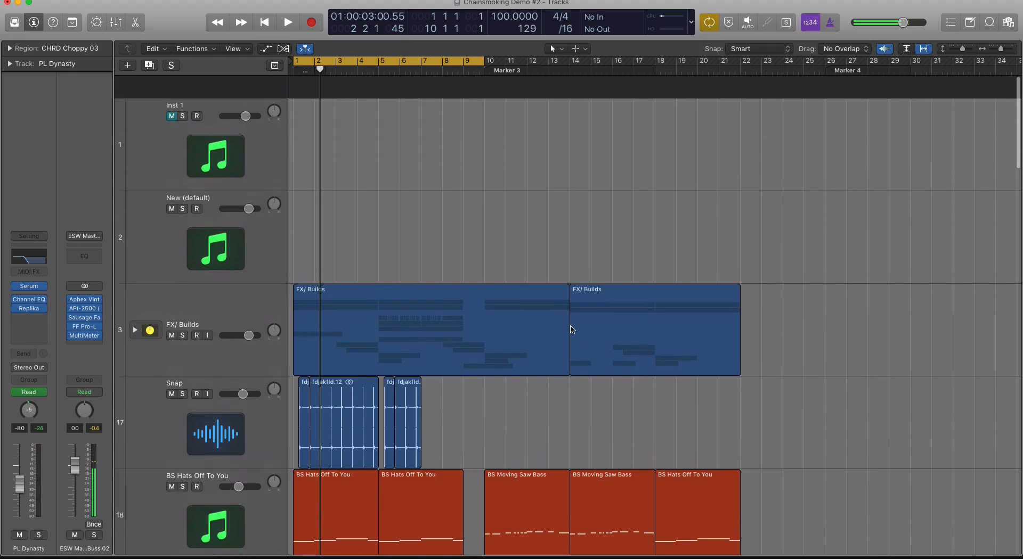
Step: Fit every track and region into the Tracks area with vertical and horizontal auto zoom, and fine-tune the zoom manually
{"action": "scroll", "coordinate": [572, 330], "scroll_direction": "down", "scroll_amount": 4}
{"action": "scroll", "coordinate": [571, 330], "scroll_direction": "down", "scroll_amount": 4}
{"action": "scroll", "coordinate": [571, 327], "scroll_direction": "down", "scroll_amount": 10}
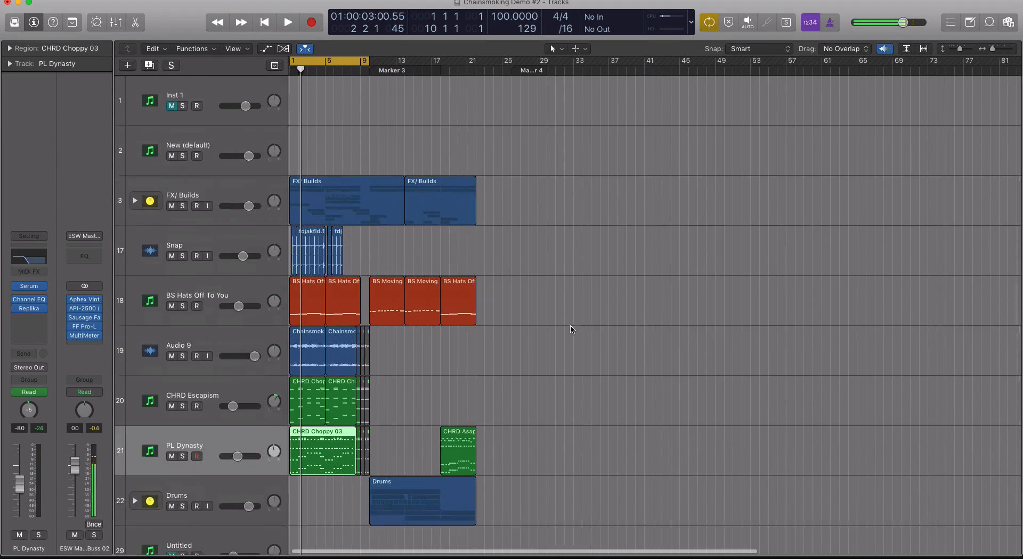
{"action": "left_click", "coordinate": [910, 48]}
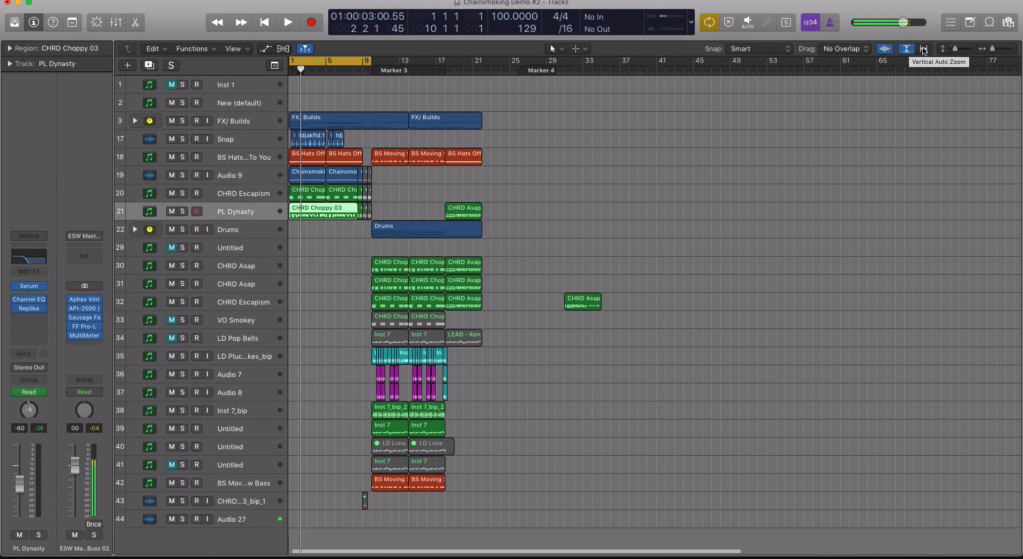
{"action": "left_click", "coordinate": [924, 48]}
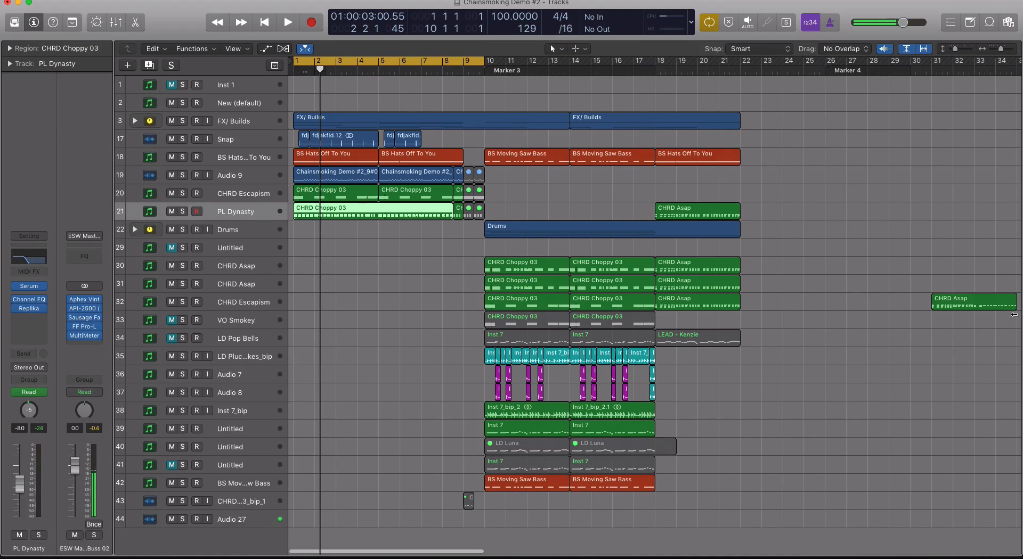
{"action": "key", "text": "super+Left"}
{"action": "key", "text": "super+Down"}
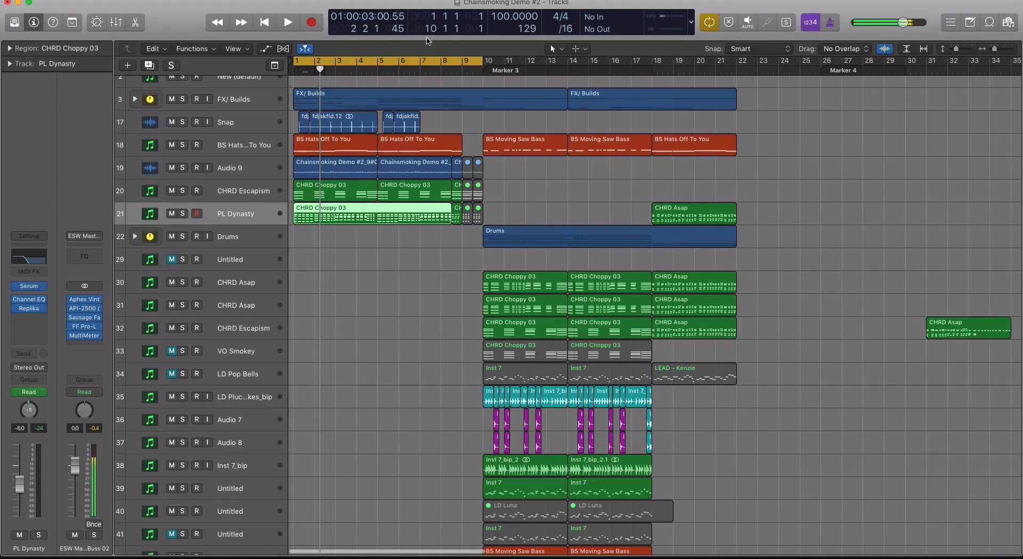
Step: Show the available display modes for the control bar's LCD without changing the current mode
{"action": "left_click", "coordinate": [691, 25]}
{"action": "left_click", "coordinate": [668, 10]}
{"action": "left_click", "coordinate": [690, 25]}
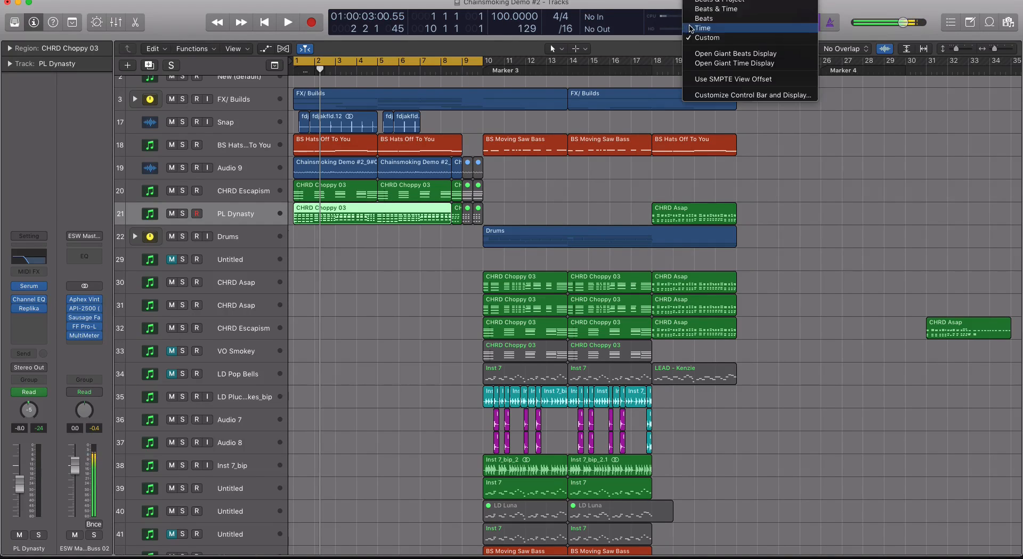
{"action": "left_click", "coordinate": [661, 3]}
{"action": "left_click", "coordinate": [690, 25]}
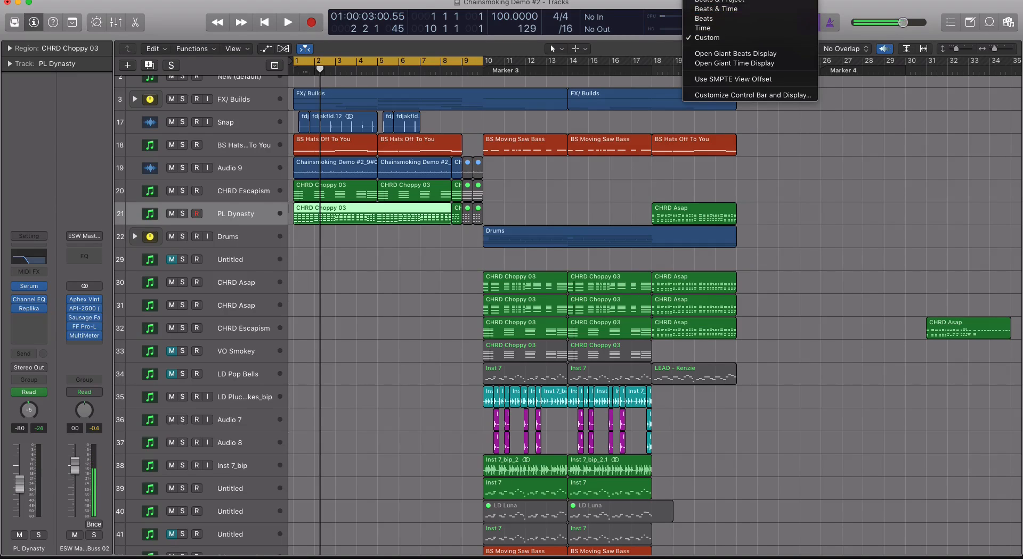
{"action": "left_click", "coordinate": [481, 2]}
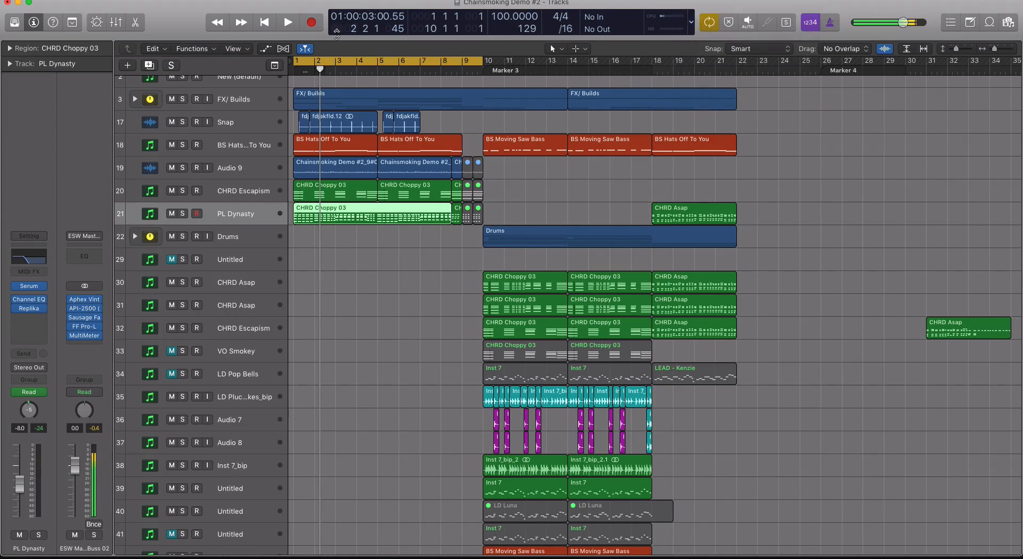
Step: Try the Beats mode for the control bar display, and restore the Custom mode
{"action": "left_click", "coordinate": [689, 25]}
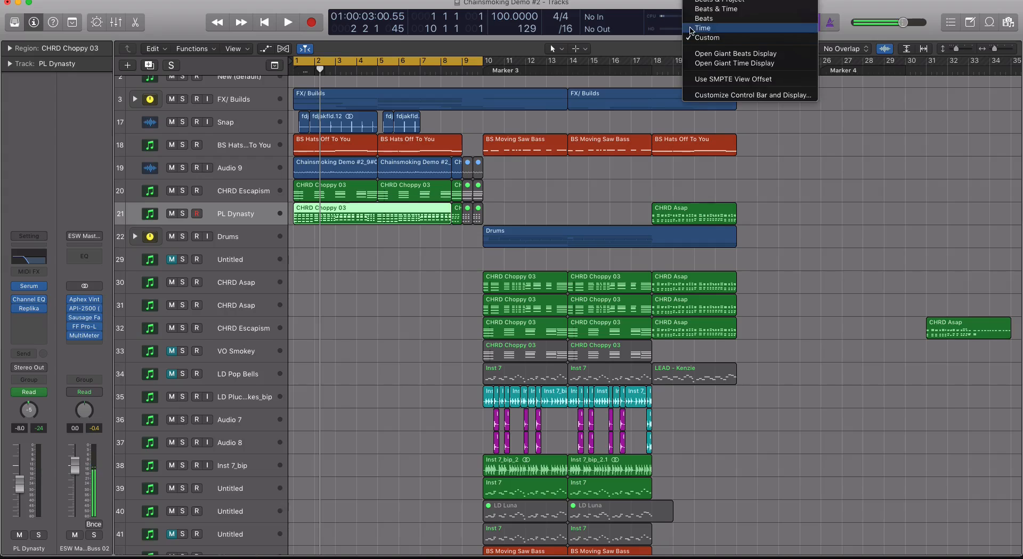
{"action": "left_click", "coordinate": [704, 18]}
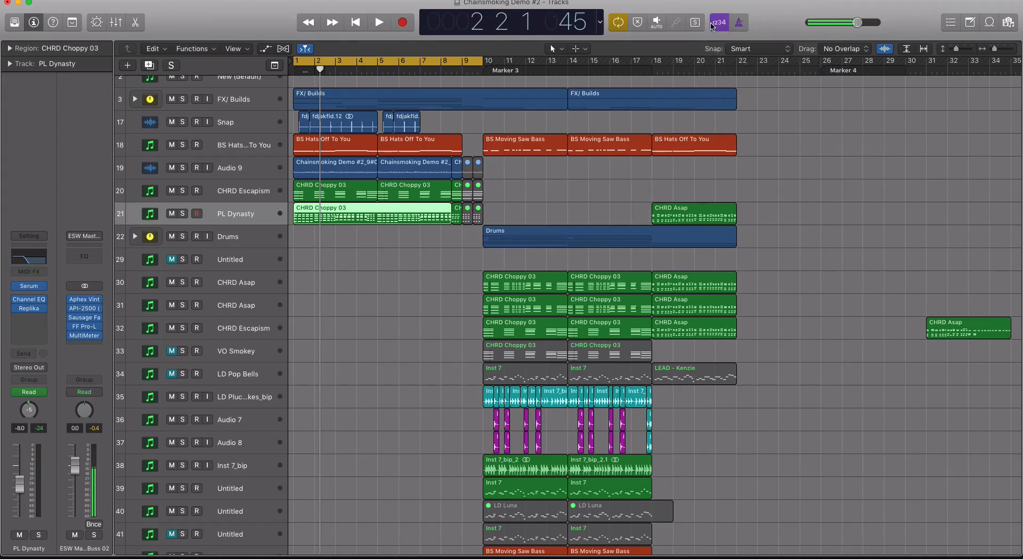
{"action": "left_click", "coordinate": [598, 23]}
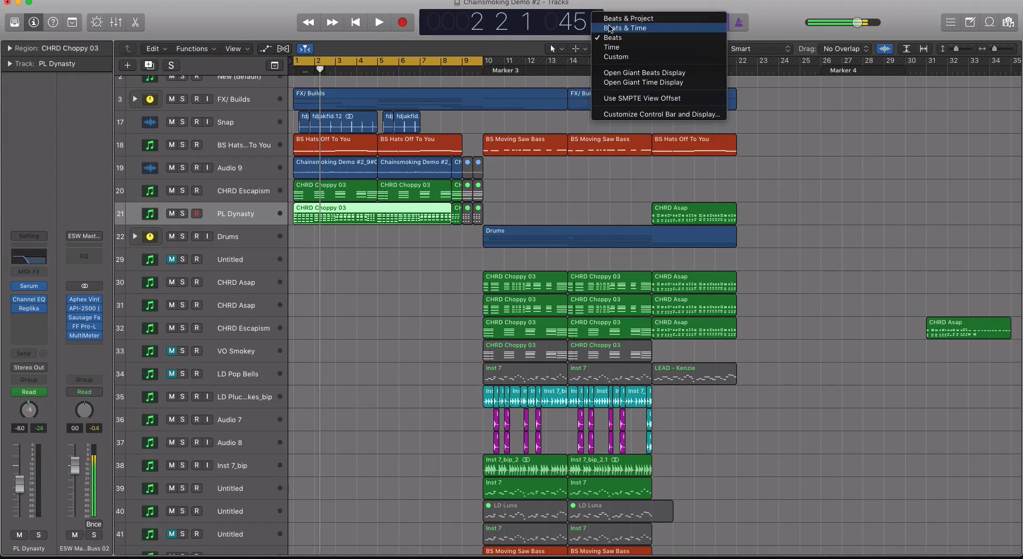
{"action": "left_click", "coordinate": [642, 49]}
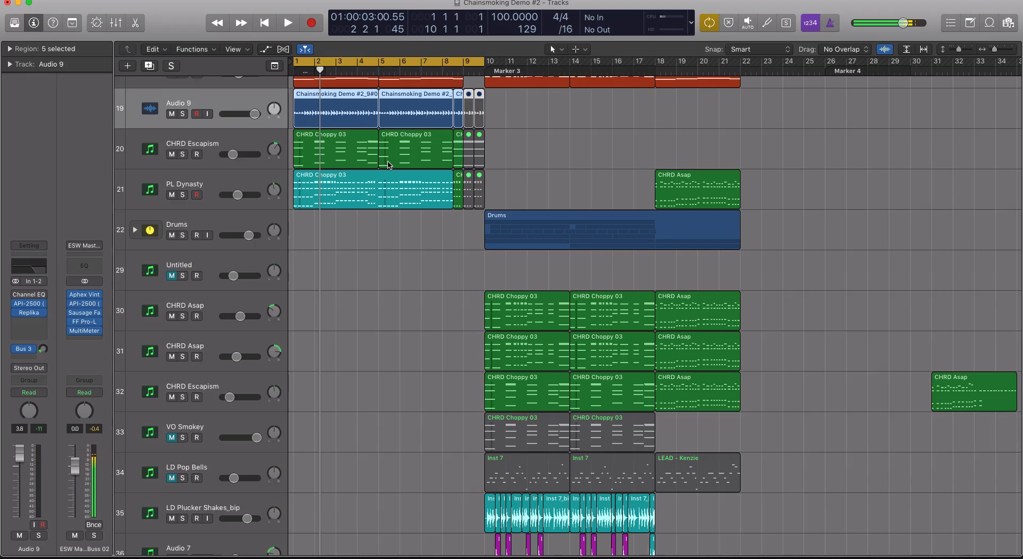
Step: Solo the selected regions on the Audio 9 track and play them from the start of the project
{"action": "scroll", "coordinate": [388, 165], "scroll_direction": "up", "scroll_amount": 5}
{"action": "scroll", "coordinate": [388, 165], "scroll_direction": "down", "scroll_amount": 1}
{"action": "scroll", "coordinate": [388, 165], "scroll_direction": "left", "scroll_amount": 1}
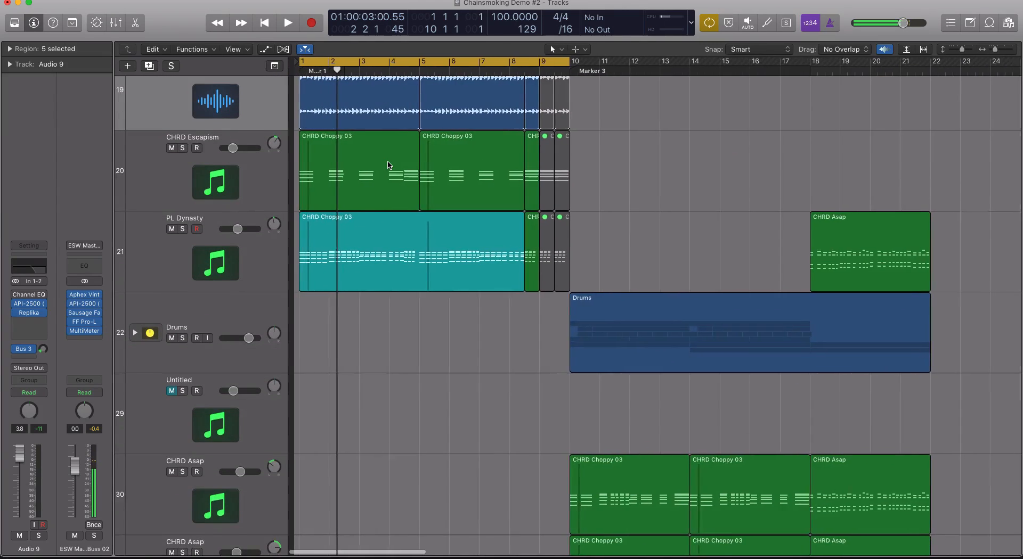
{"action": "scroll", "coordinate": [388, 165], "scroll_direction": "up", "scroll_amount": 5}
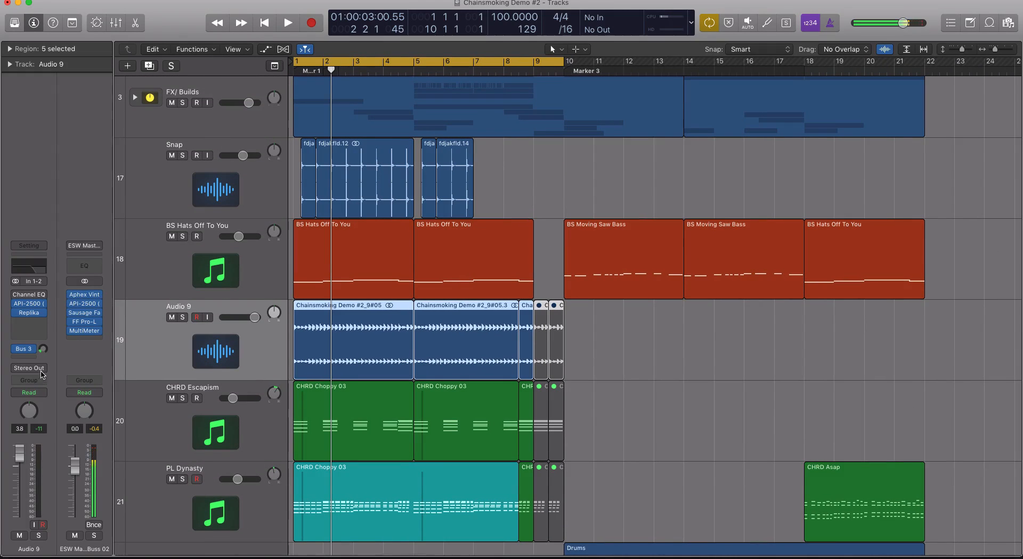
{"action": "left_click", "coordinate": [268, 283]}
{"action": "left_click", "coordinate": [272, 324]}
{"action": "key", "text": "ctrl+s"}
{"action": "key", "text": "Return"}
{"action": "key", "text": "space"}
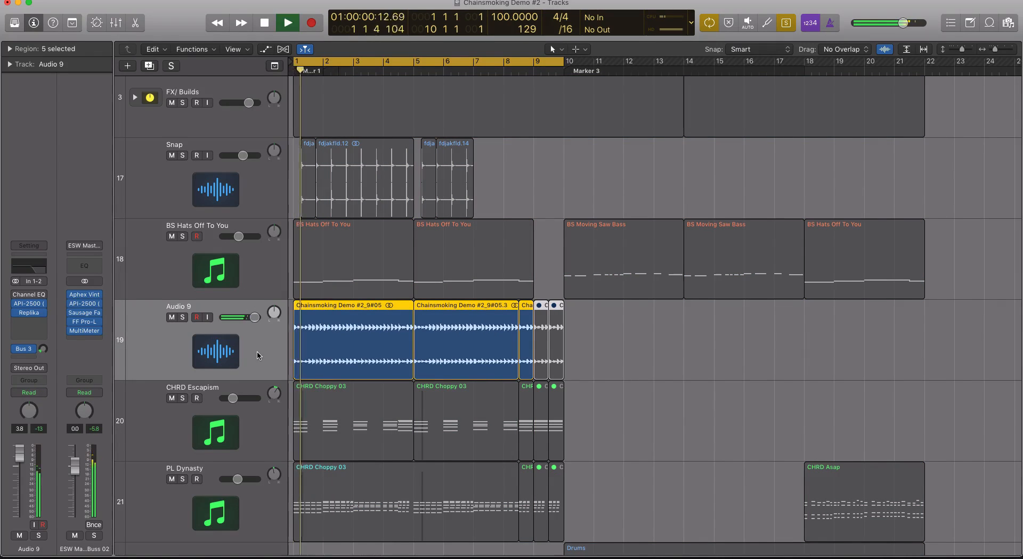
{"action": "key", "text": "space"}
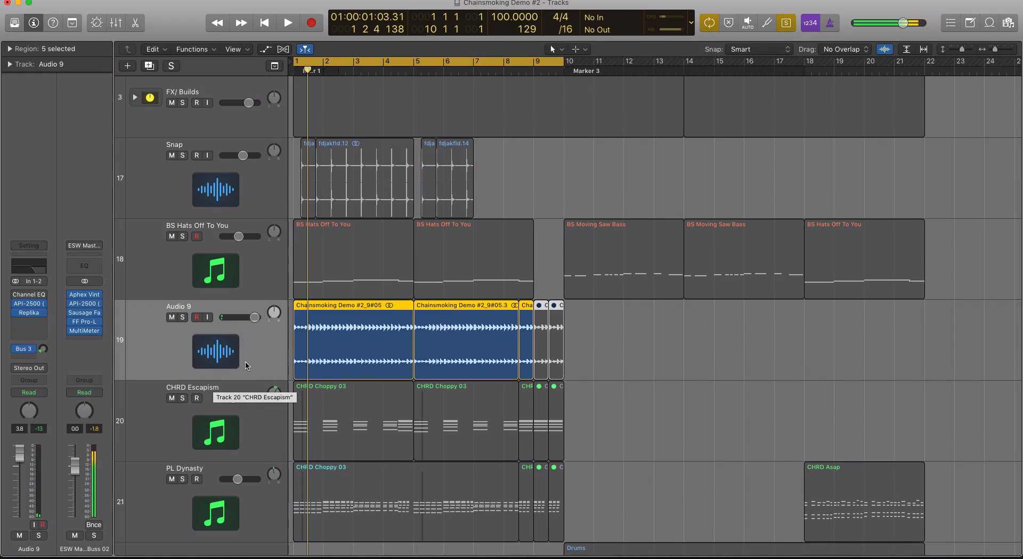
Step: Play the soloed Audio 9 track while trying several left balance settings on its pan knob, finishing at -4
{"action": "key", "text": "Return"}
{"action": "key", "text": "space"}
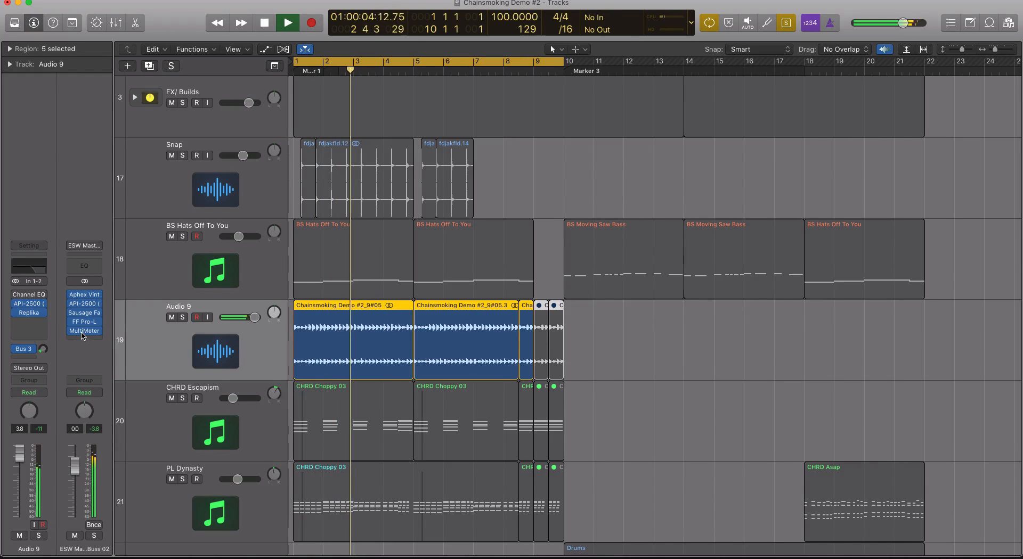
{"action": "key", "text": "space"}
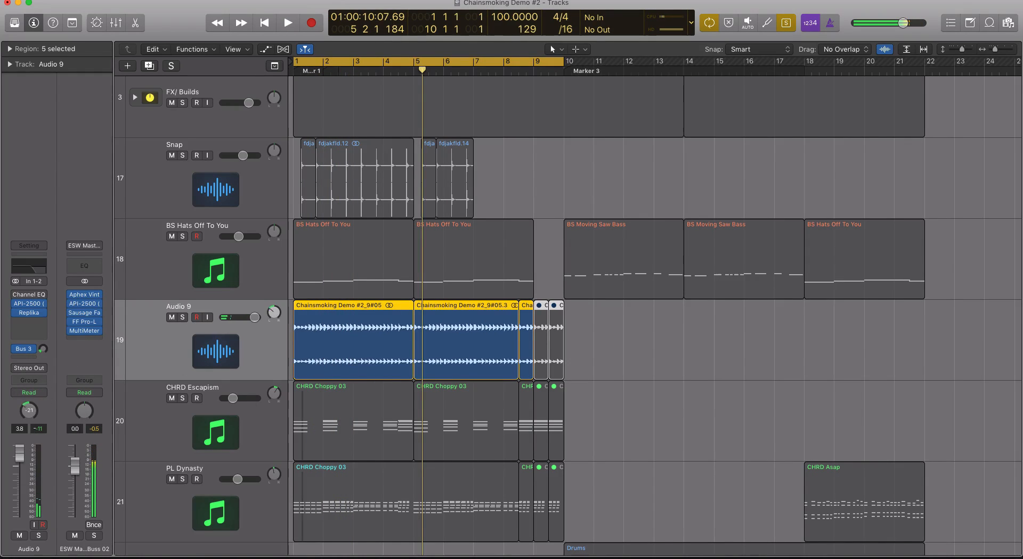
{"action": "key", "text": "space"}
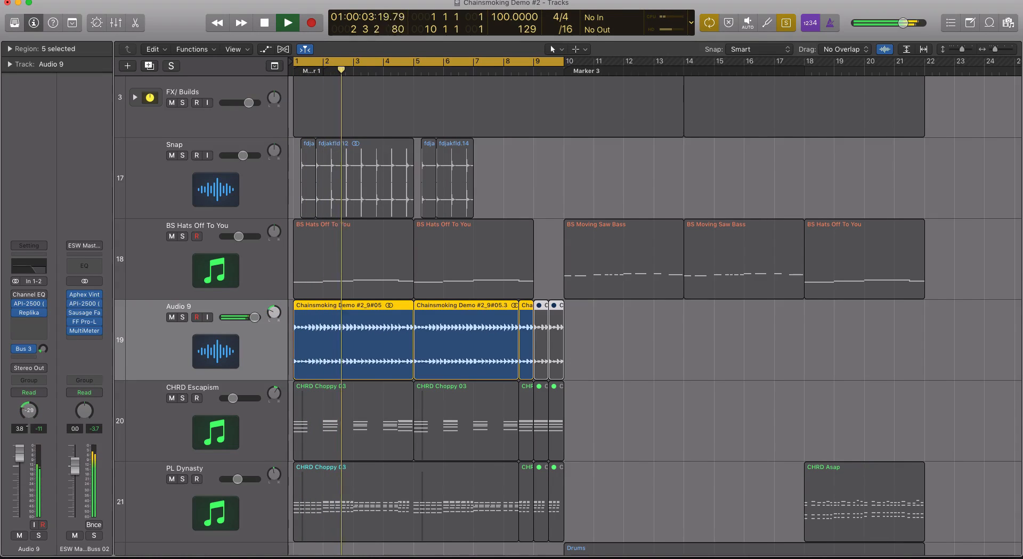
{"action": "left_click_drag", "start_coordinate": [29, 410], "coordinate": [33, 423]}
{"action": "key", "text": "space"}
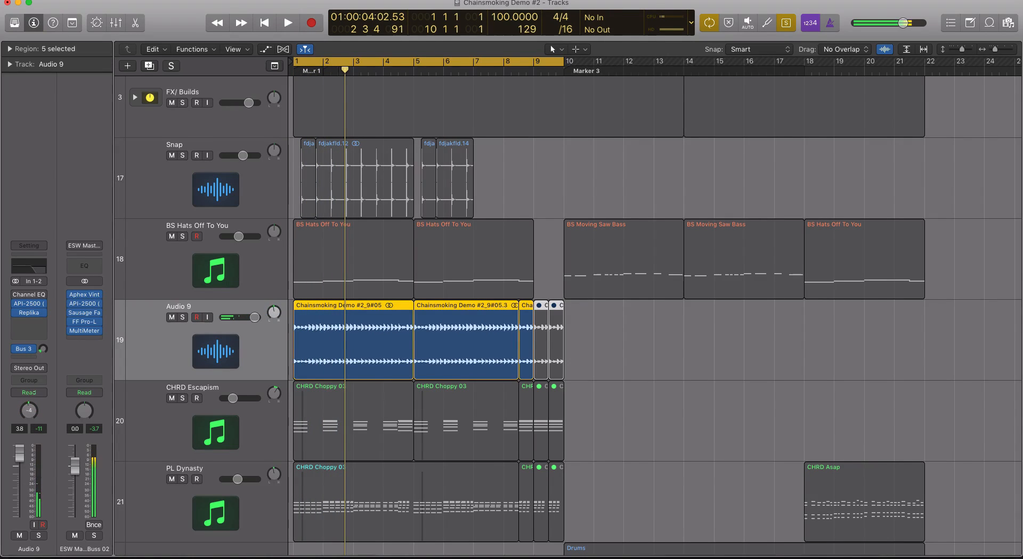
Step: Switch the Audio 9 channel's pan knob from Balance to Stereo Pan and set the pan to -37
{"action": "right_click", "coordinate": [29, 408]}
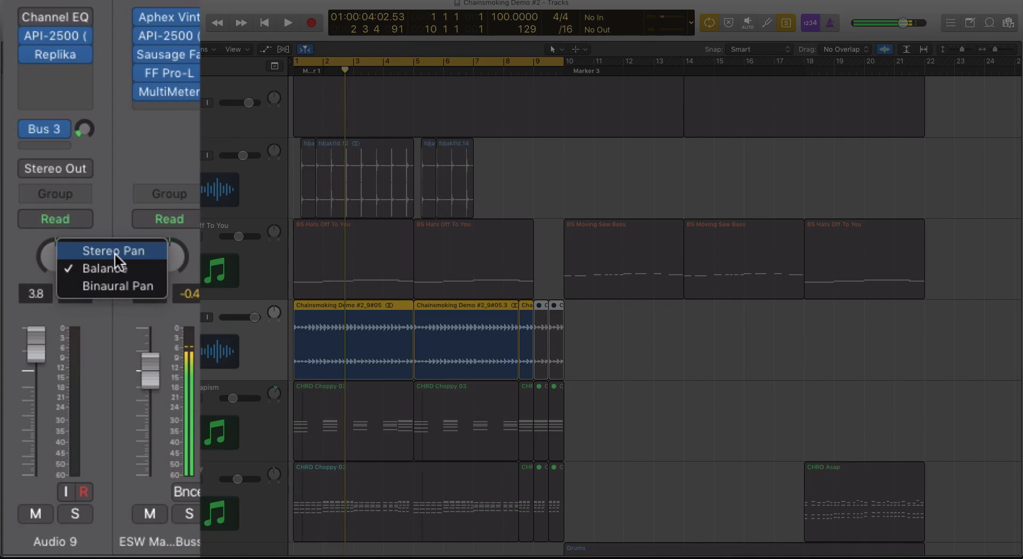
{"action": "left_click", "coordinate": [114, 219]}
{"action": "left_click_drag", "start_coordinate": [57, 255], "coordinate": [71, 325]}
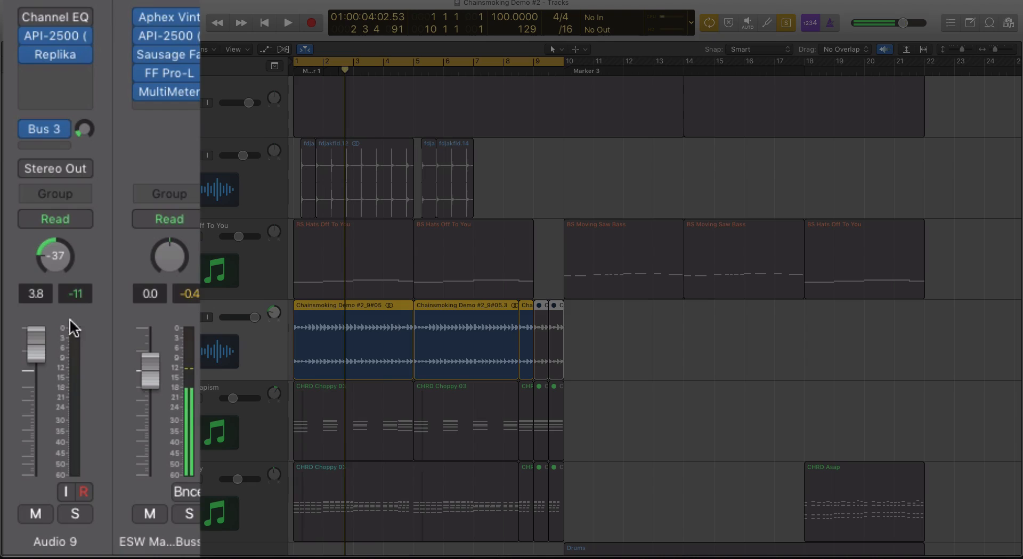
Step: Play the Audio 9 track while adjusting the spread of its stereo pan, and switch off solo mode
{"action": "key", "text": "space"}
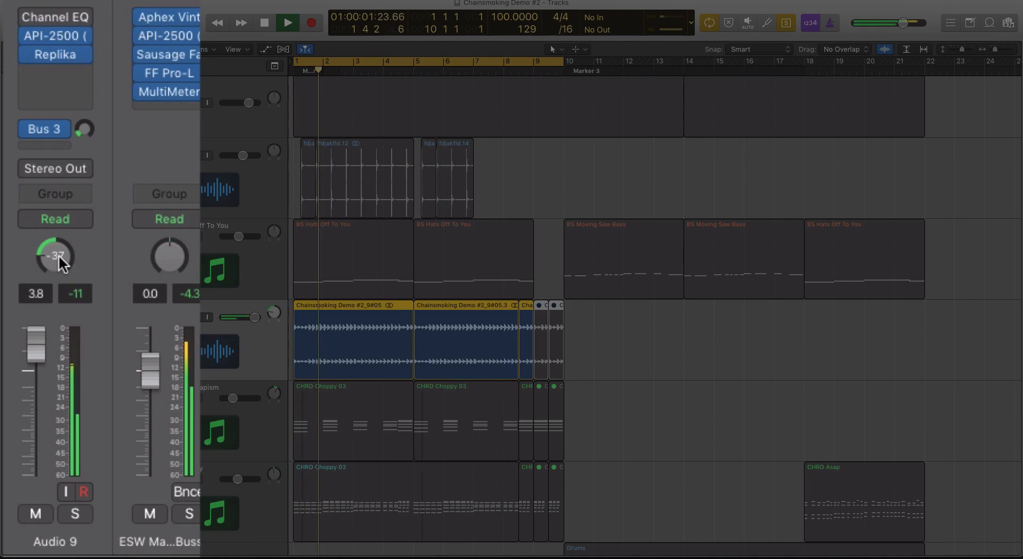
{"action": "key", "text": "space"}
{"action": "key", "text": "space"}
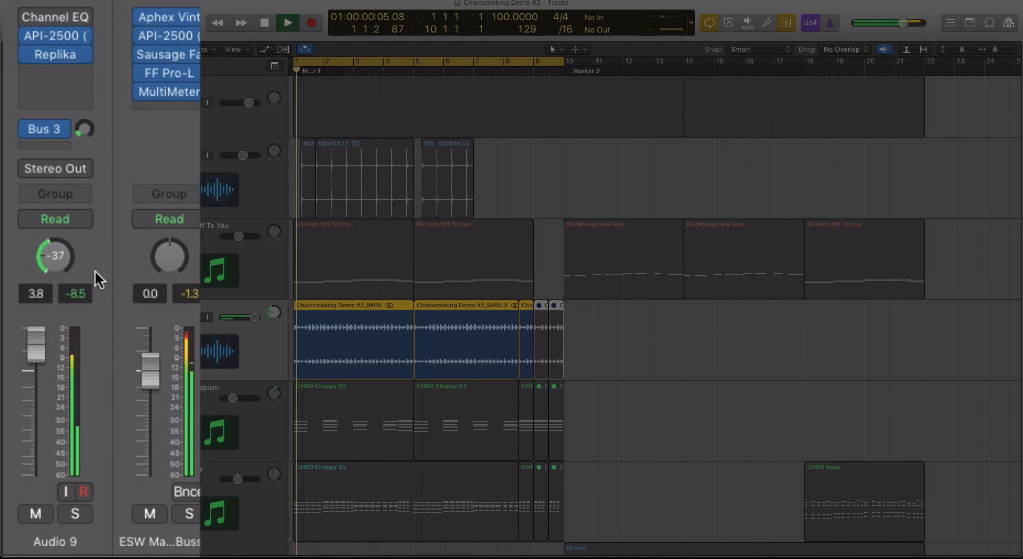
{"action": "left_click_drag", "start_coordinate": [71, 259], "coordinate": [57, 201]}
{"action": "key", "text": "ctrl+s"}
{"action": "key", "text": "space"}
{"action": "key", "text": "space"}
{"action": "left_click_drag", "start_coordinate": [55, 245], "coordinate": [75, 158]}
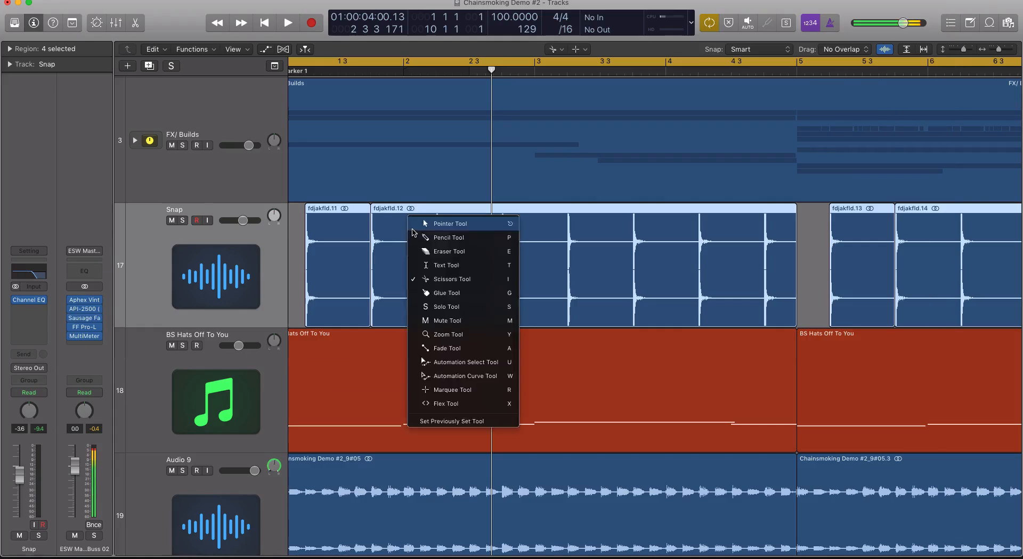
Step: Choose the Pointer tool, try shortening the four selected Snap regions by one beat, and restore their full length
{"action": "left_click", "coordinate": [413, 233]}
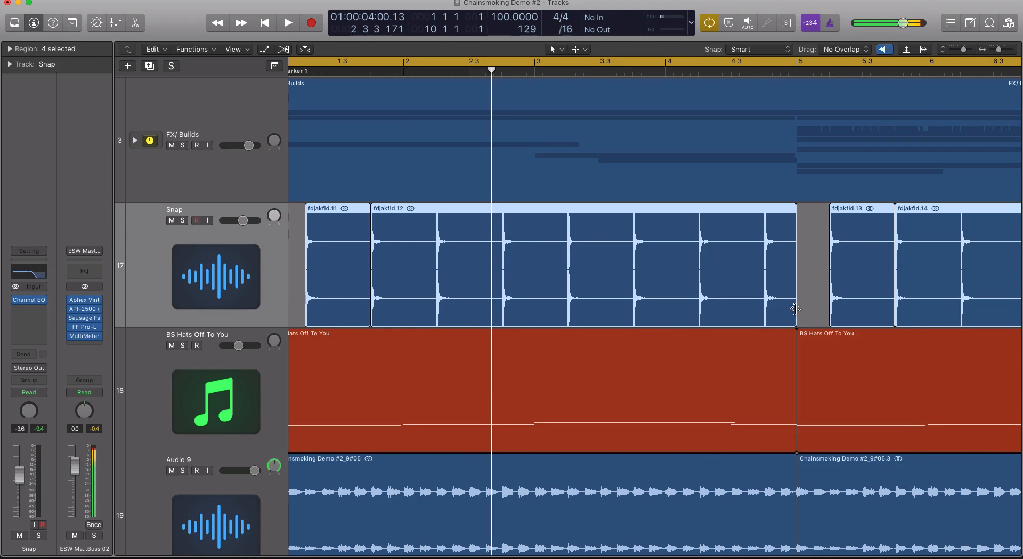
{"action": "left_click_drag", "start_coordinate": [793, 309], "coordinate": [764, 314]}
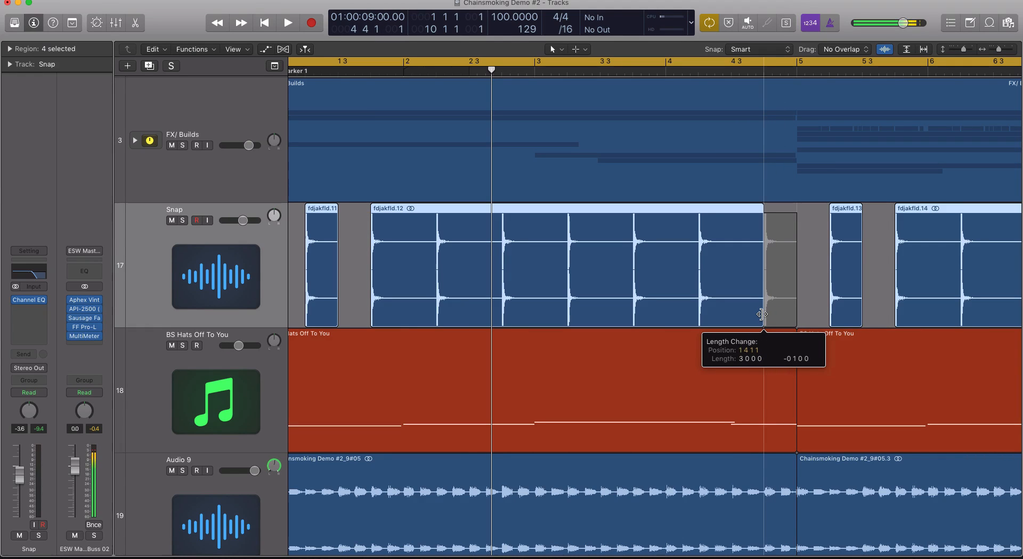
{"action": "left_click_drag", "start_coordinate": [762, 314], "coordinate": [795, 322]}
Step: Solo the four selected Snap regions and play them briefly from the start
{"action": "scroll", "coordinate": [664, 260], "scroll_direction": "right", "scroll_amount": 3}
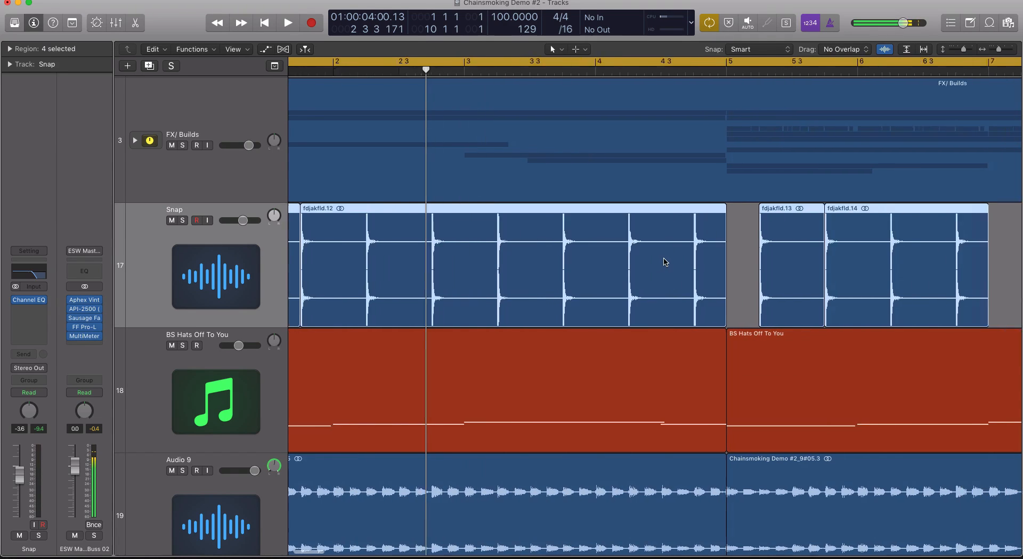
{"action": "scroll", "coordinate": [459, 246], "scroll_direction": "left", "scroll_amount": 4}
{"action": "key", "text": "space"}
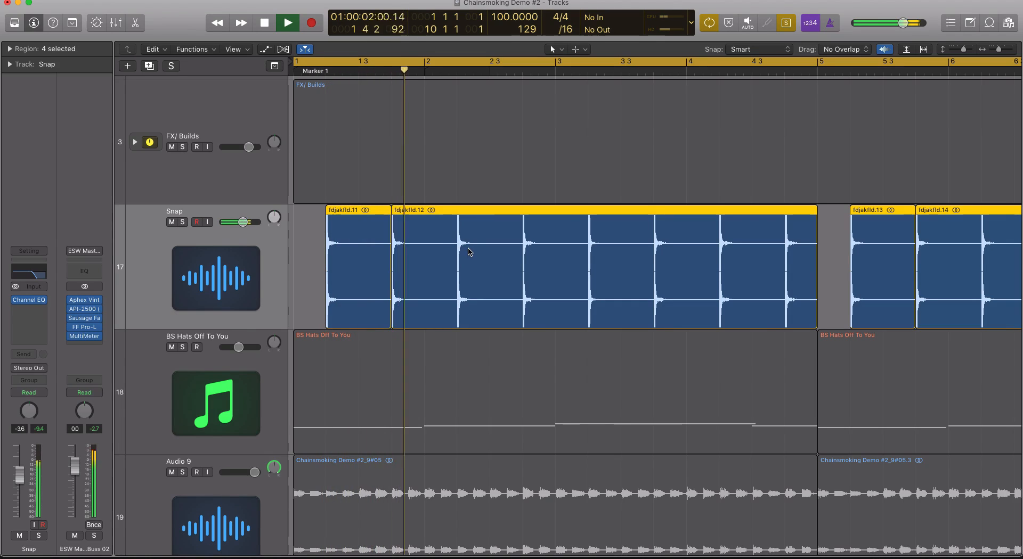
{"action": "key", "text": "space"}
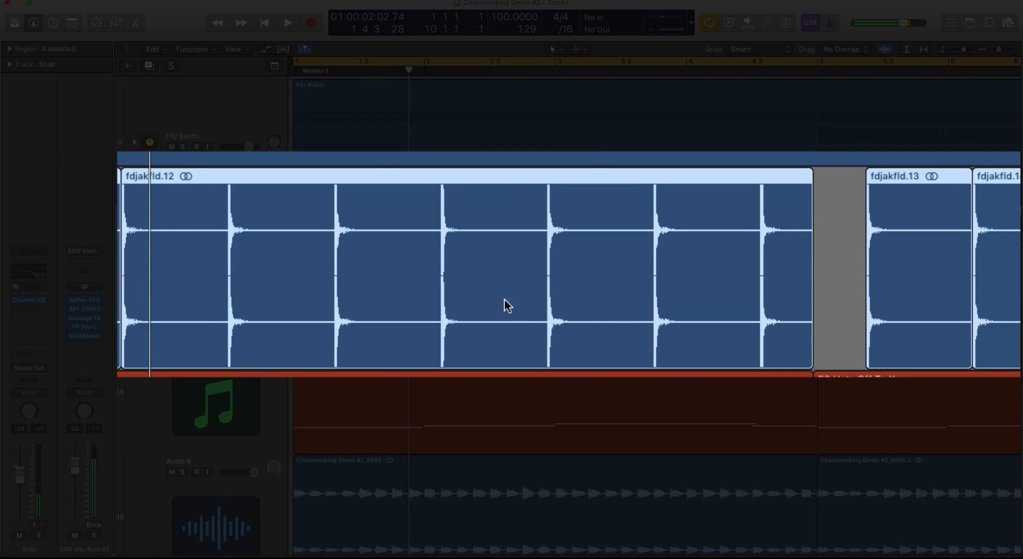
Step: Clear the selection of the four regions on the Snap track
{"action": "mouse_move", "coordinate": [797, 338]}
{"action": "left_mouse_down"}
{"action": "mouse_move", "coordinate": [675, 338]}
{"action": "mouse_move", "coordinate": [811, 342]}
{"action": "left_mouse_up"}
{"action": "key", "text": "super+Left"}
{"action": "key", "text": "super+Left"}
{"action": "left_click", "coordinate": [740, 305]}
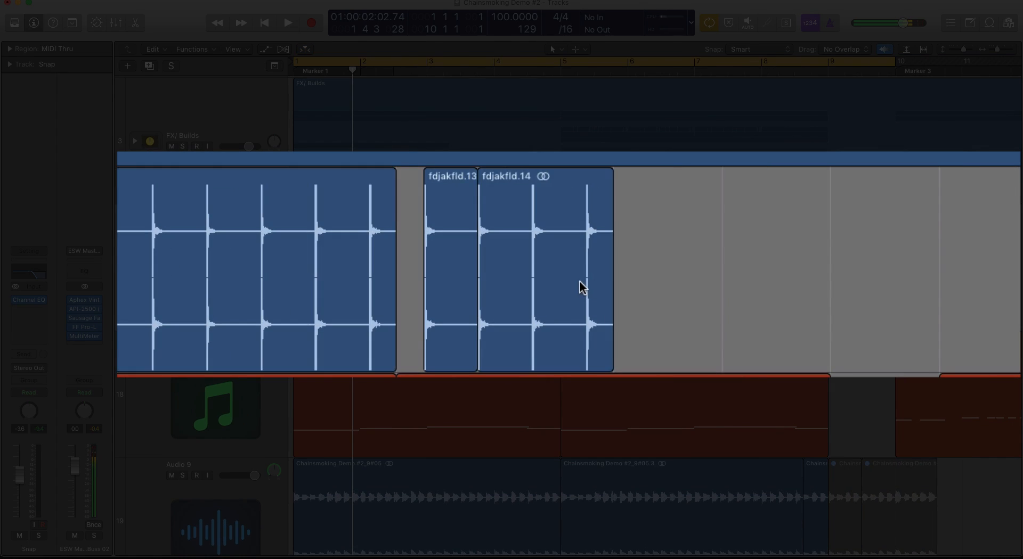
Step: Try lengthening the last Snap region ending at bar 7, and restore its original length
{"action": "scroll", "coordinate": [580, 281], "scroll_direction": "down", "scroll_amount": 5}
{"action": "scroll", "coordinate": [580, 280], "scroll_direction": "down", "scroll_amount": 5}
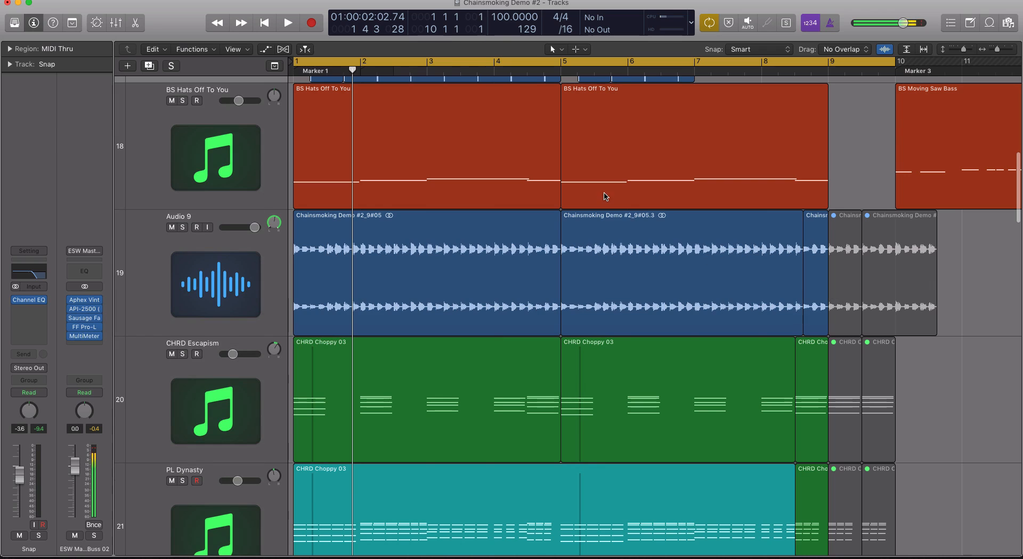
{"action": "scroll", "coordinate": [616, 205], "scroll_direction": "up", "scroll_amount": 7}
{"action": "left_click_drag", "start_coordinate": [691, 290], "coordinate": [710, 290]}
{"action": "key", "text": "t"}
{"action": "key", "text": "a"}
{"action": "mouse_move", "coordinate": [710, 290]}
{"action": "left_mouse_down"}
{"action": "mouse_move", "coordinate": [826, 290]}
{"action": "mouse_move", "coordinate": [698, 290]}
{"action": "left_mouse_up"}
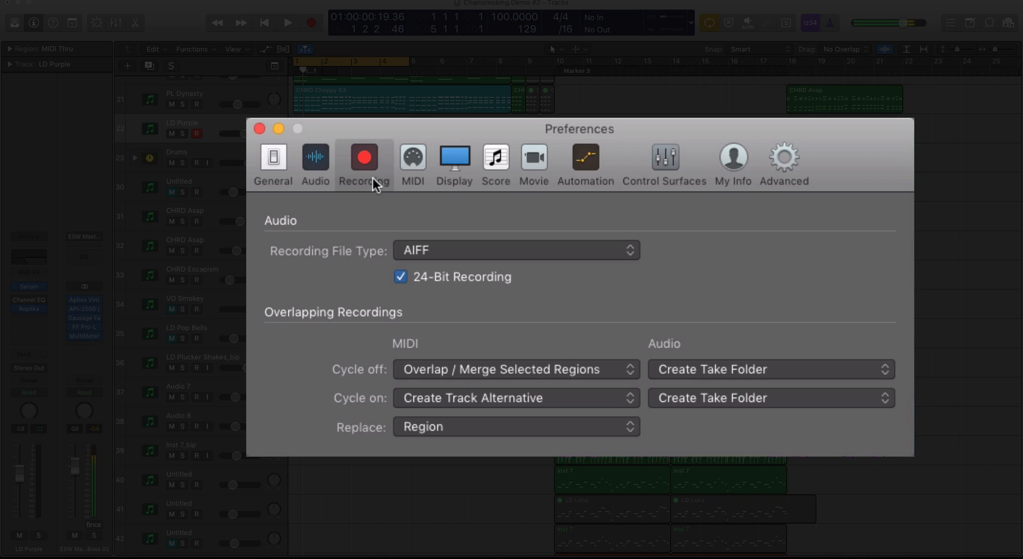
Step: Set overlapping MIDI recordings with cycle off to Create Track Alternative in the Recording preferences, and close the preferences
{"action": "left_click", "coordinate": [522, 333]}
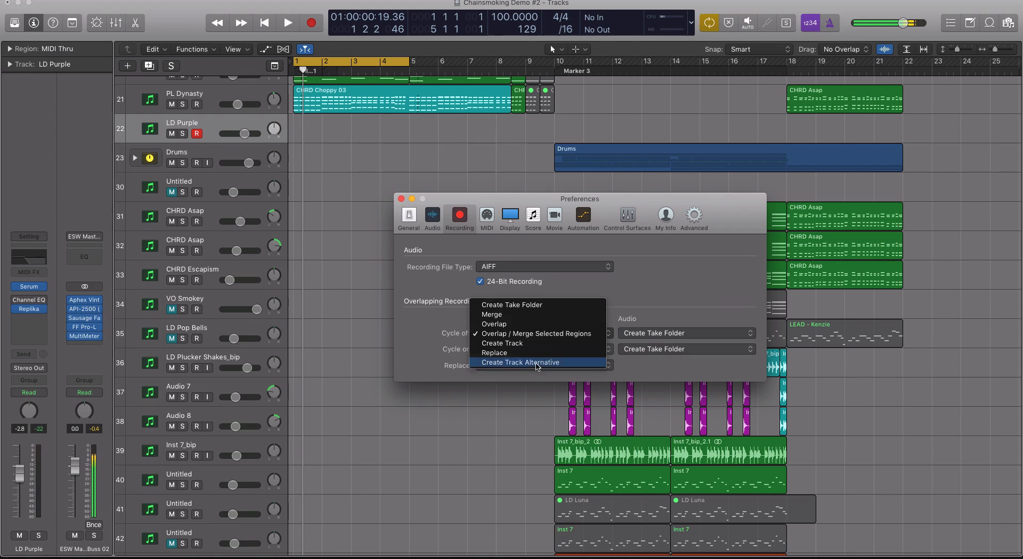
{"action": "left_click", "coordinate": [537, 364]}
{"action": "left_click", "coordinate": [400, 199]}
Step: Record a MIDI part on the LD Purple track within the cycle range from bar 1 to 5, and stop
{"action": "scroll", "coordinate": [381, 304], "scroll_direction": "down", "scroll_amount": 5}
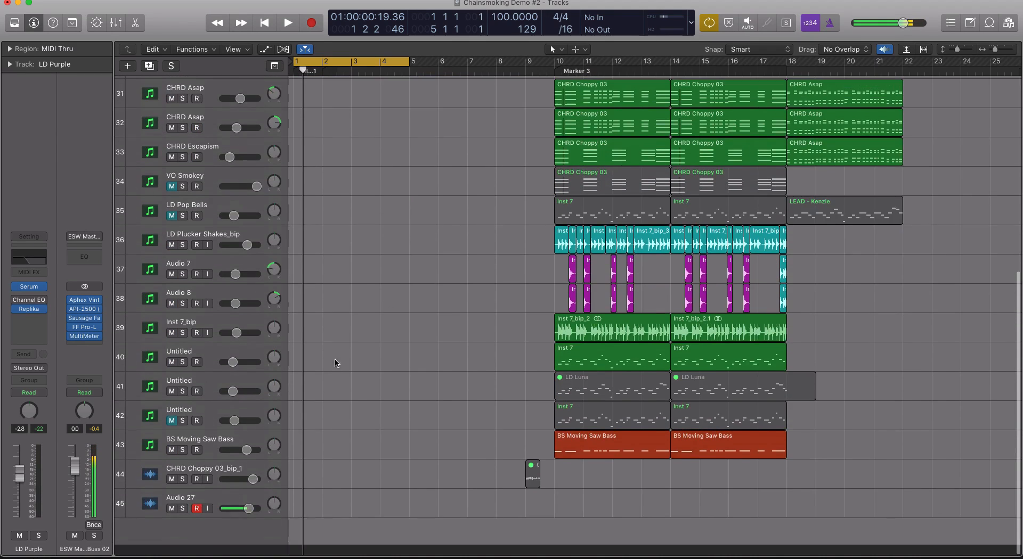
{"action": "key", "text": "z"}
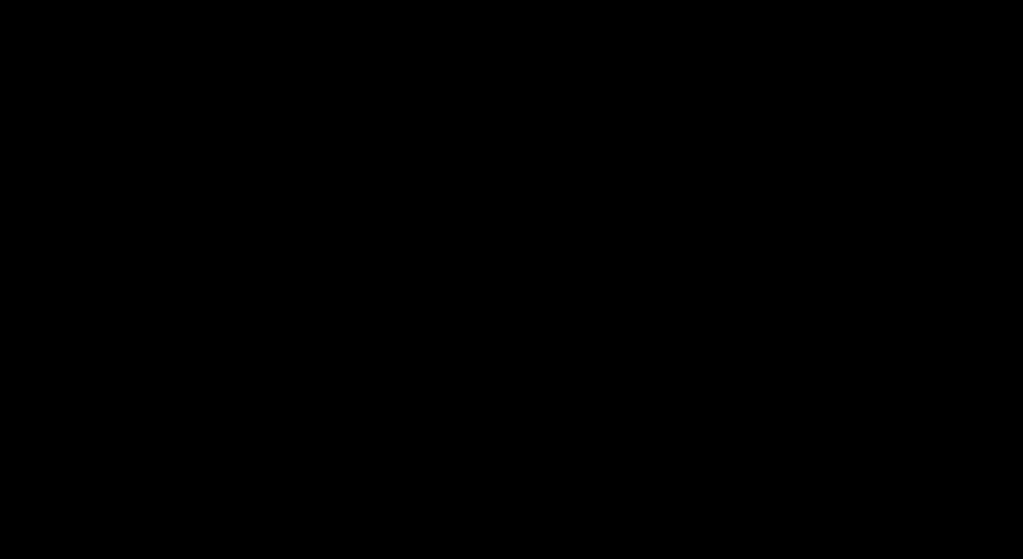
{"action": "key", "text": "r"}
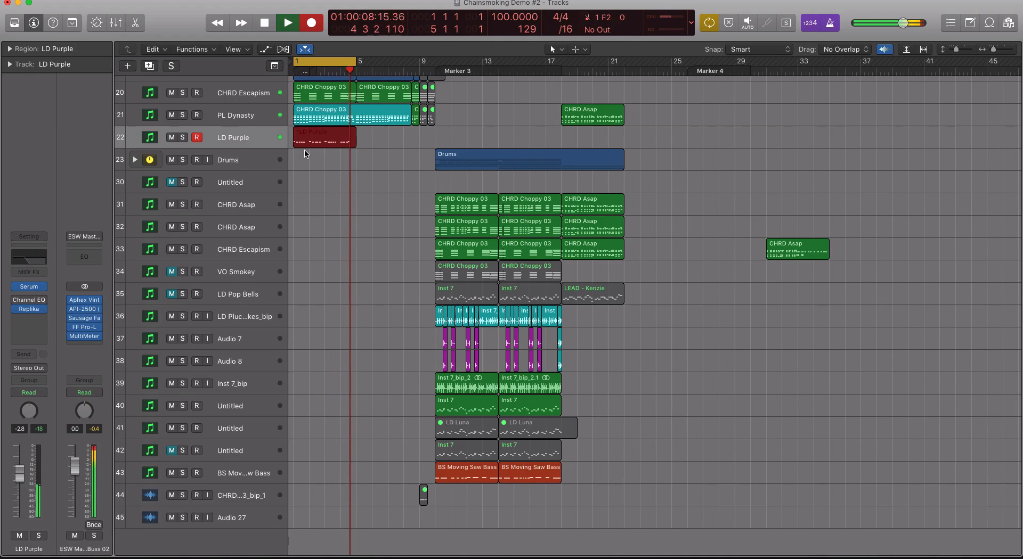
{"action": "key", "text": "space"}
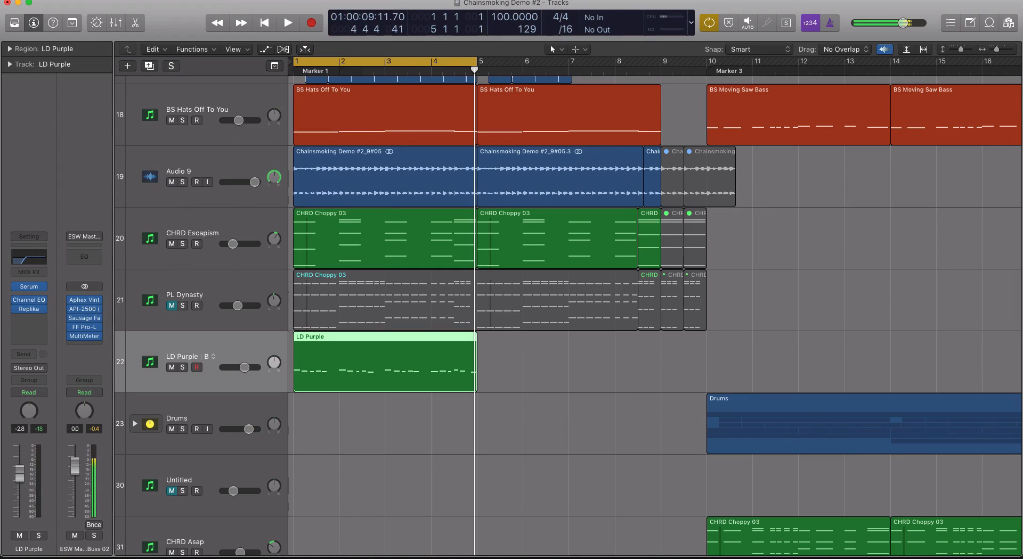
Step: Color the newly recorded LD Purple region teal and close the color palette
{"action": "left_click", "coordinate": [254, 0]}
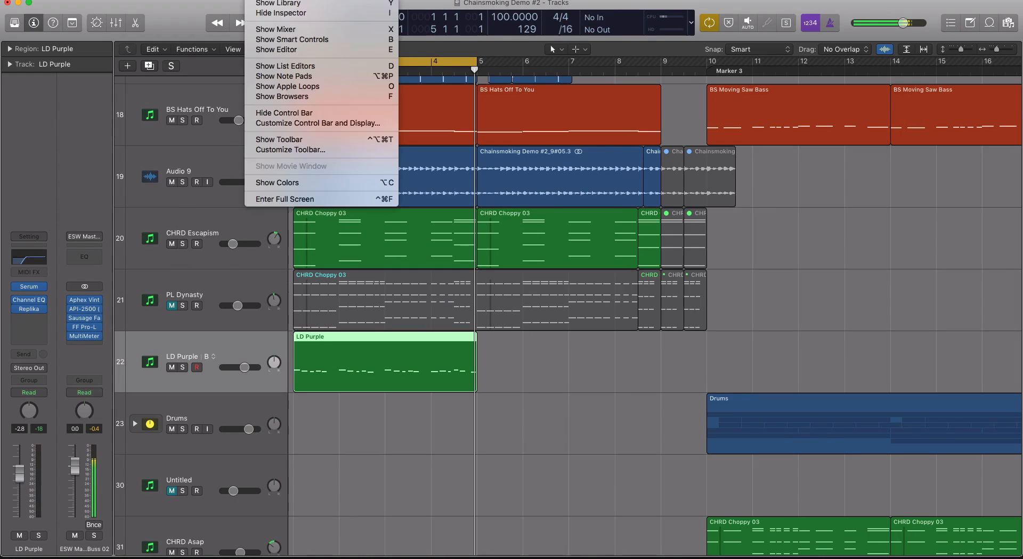
{"action": "left_click", "coordinate": [307, 181]}
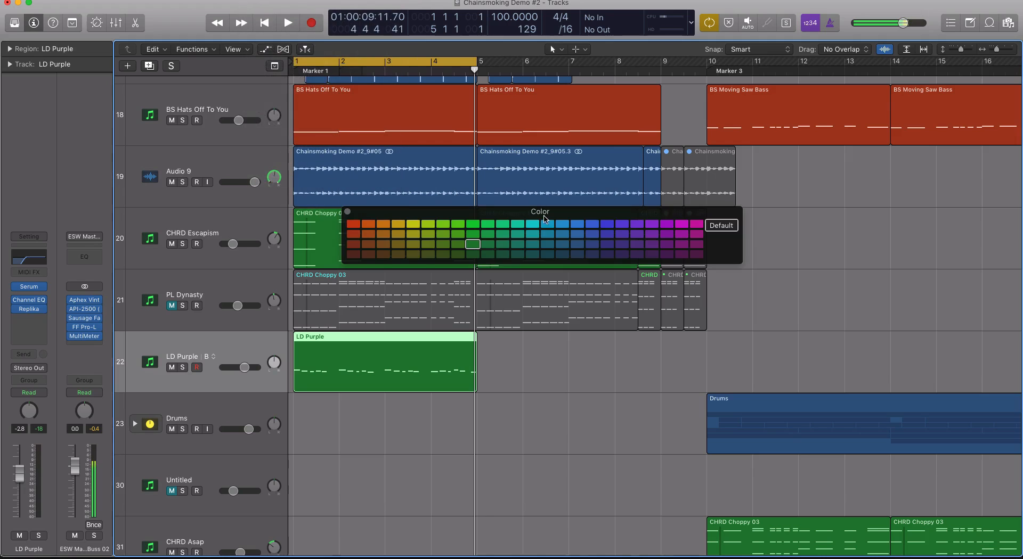
{"action": "left_click", "coordinate": [533, 234]}
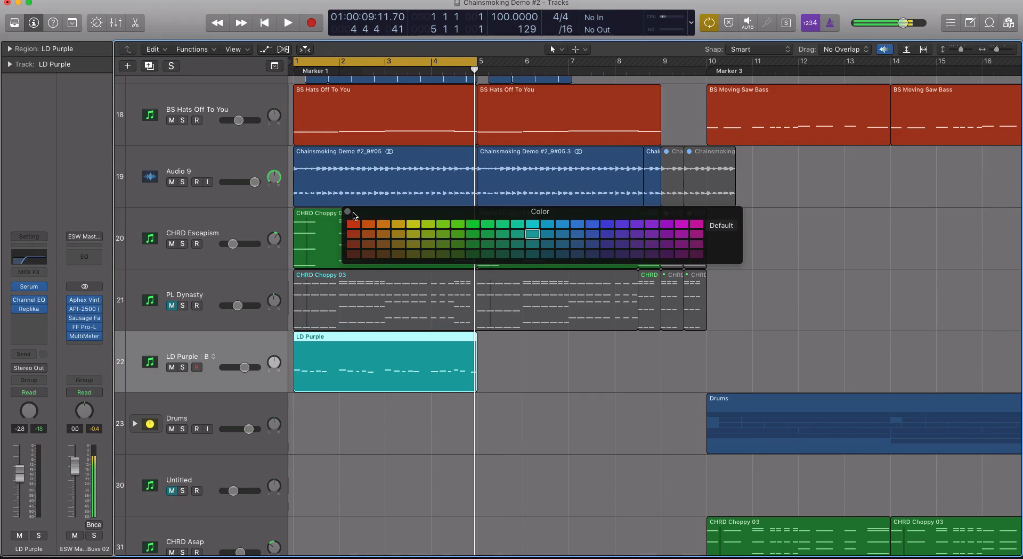
{"action": "left_click", "coordinate": [348, 212]}
Step: Switch the LD Purple track to alternative A and back to B, and show the inactive alternative
{"action": "key", "text": "super+Down"}
{"action": "key", "text": "super+Down"}
{"action": "key", "text": "super+Down"}
{"action": "key", "text": "super+Right"}
{"action": "key", "text": "super+Right"}
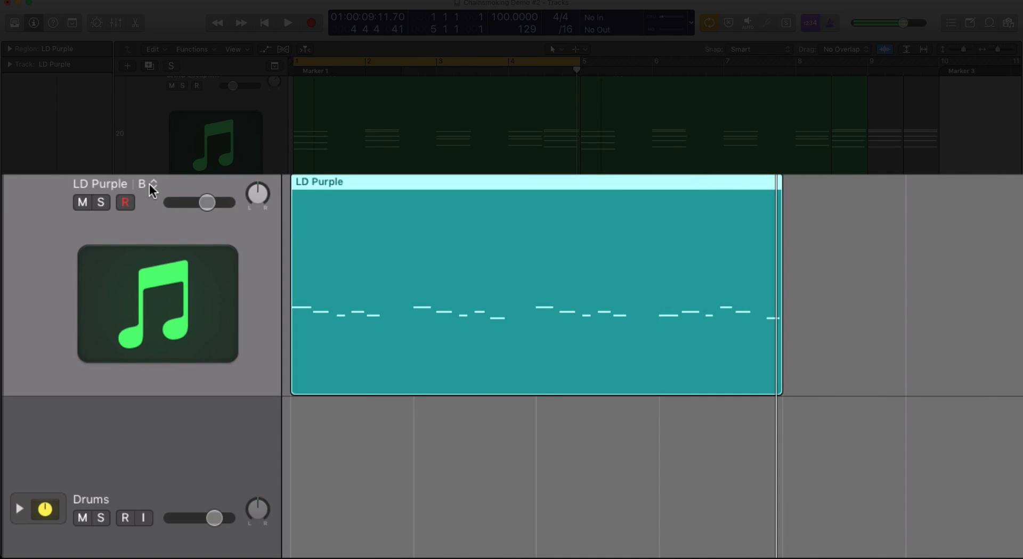
{"action": "left_click", "coordinate": [152, 186]}
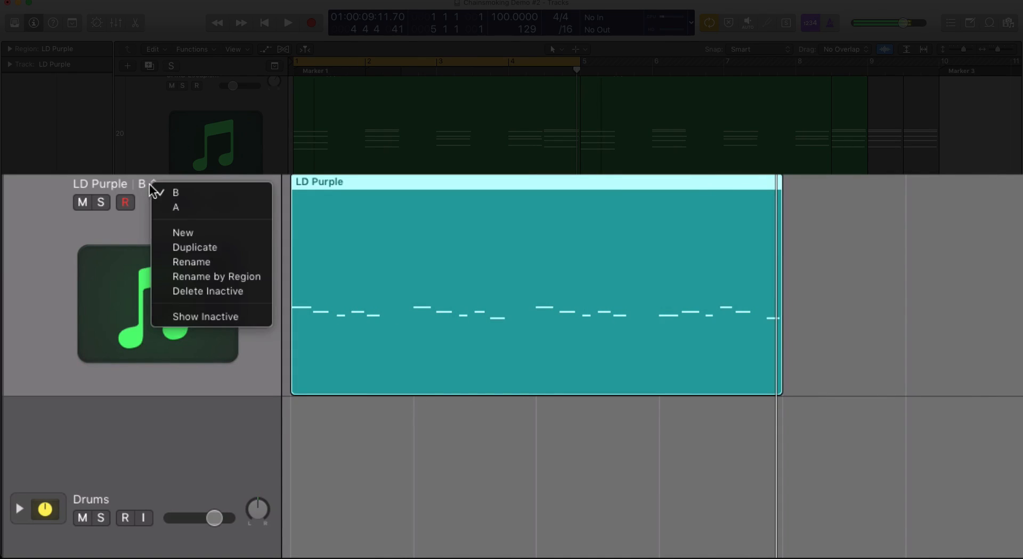
{"action": "left_click", "coordinate": [181, 207]}
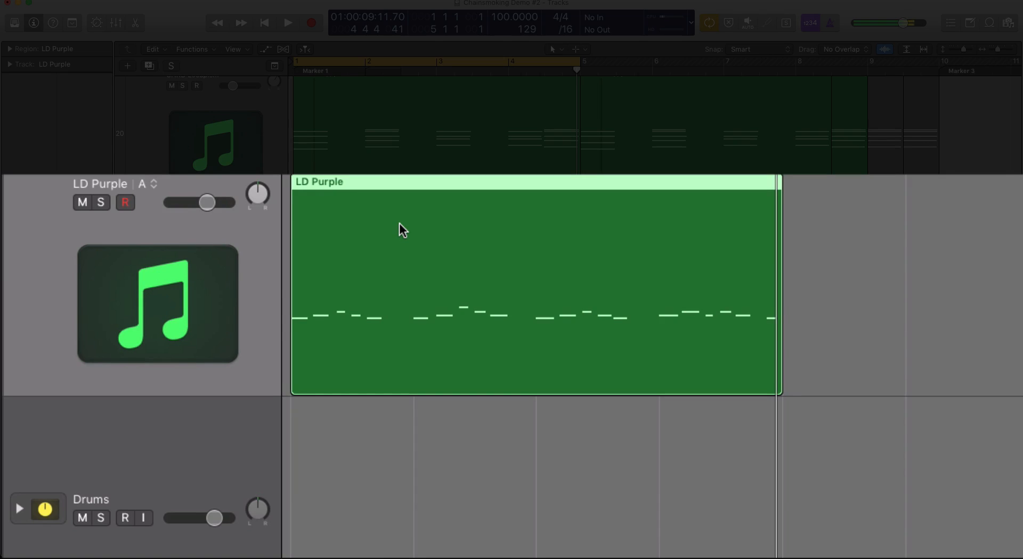
{"action": "left_click", "coordinate": [153, 184]}
{"action": "left_click", "coordinate": [175, 191]}
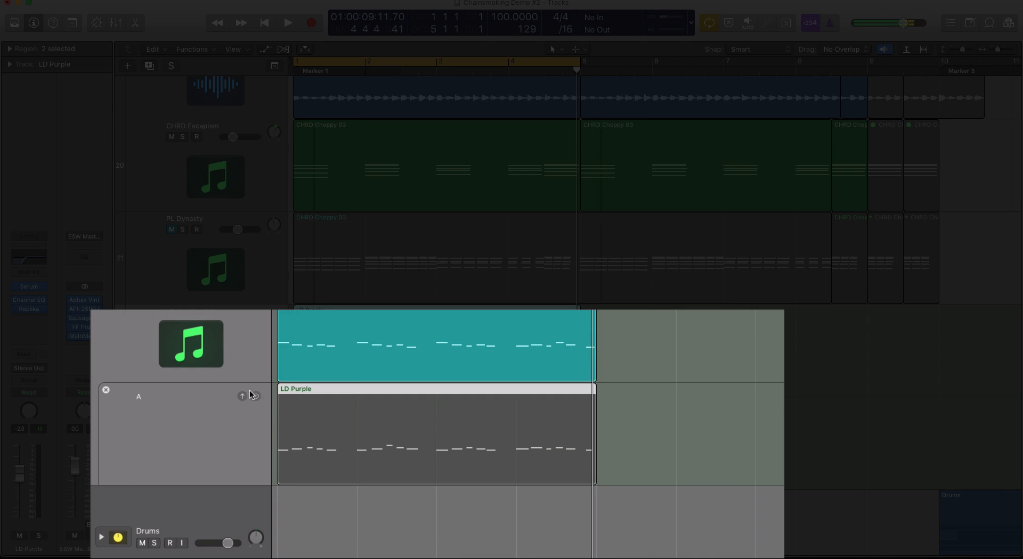
Step: Turn on prelisten for alternative A of the LD Purple track and select the region of alternative B
{"action": "left_click", "coordinate": [256, 397]}
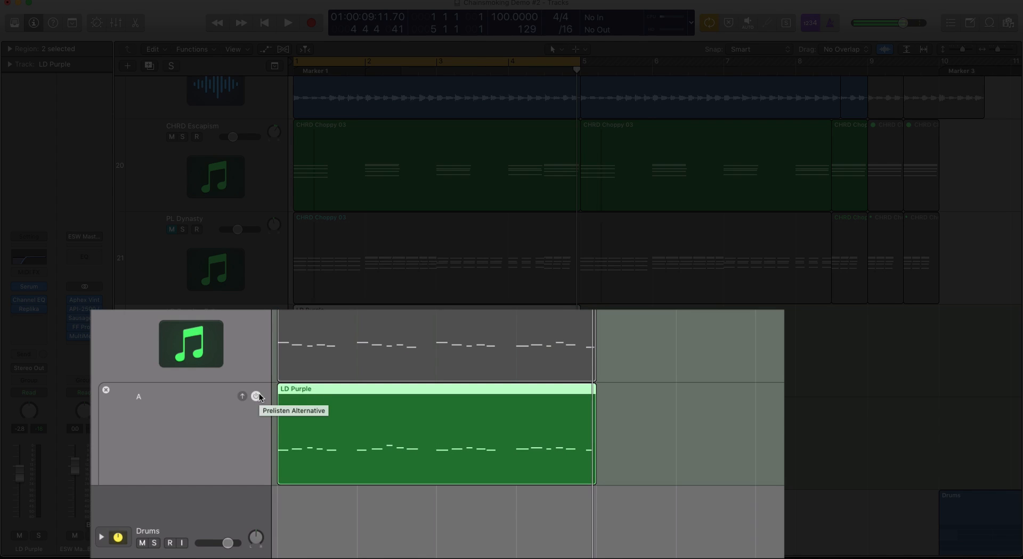
{"action": "left_click", "coordinate": [207, 313]}
{"action": "left_click", "coordinate": [215, 311]}
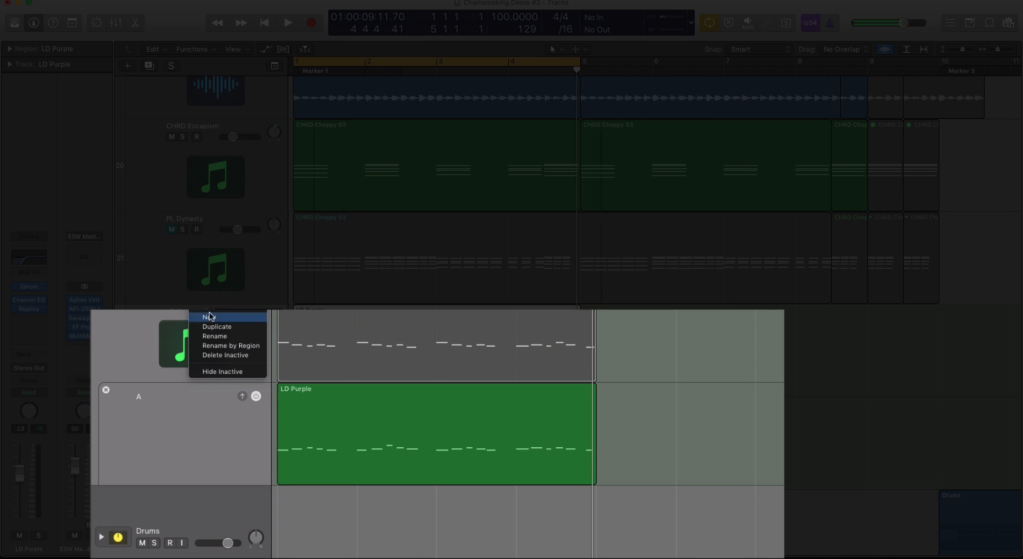
{"action": "left_click", "coordinate": [324, 343]}
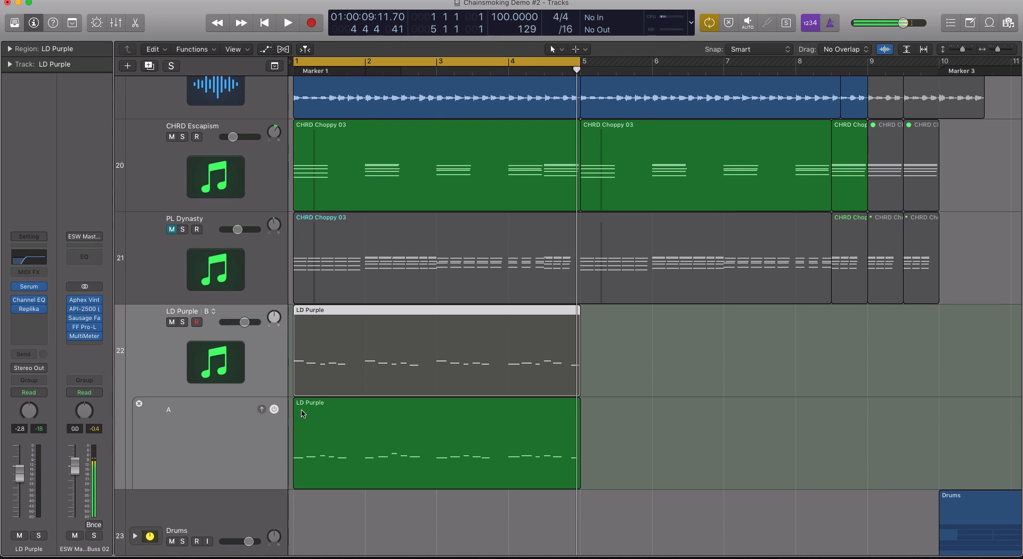
Step: Play alternative A while viewing the LD Purple track's Serum instrument, close the plug-in and stop playback
{"action": "key", "text": "space"}
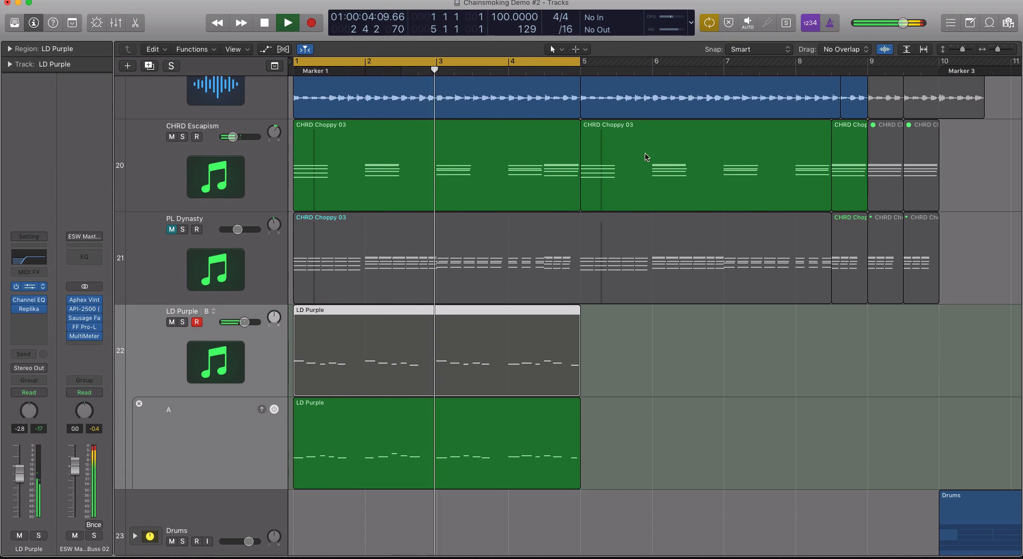
{"action": "left_click", "coordinate": [29, 287]}
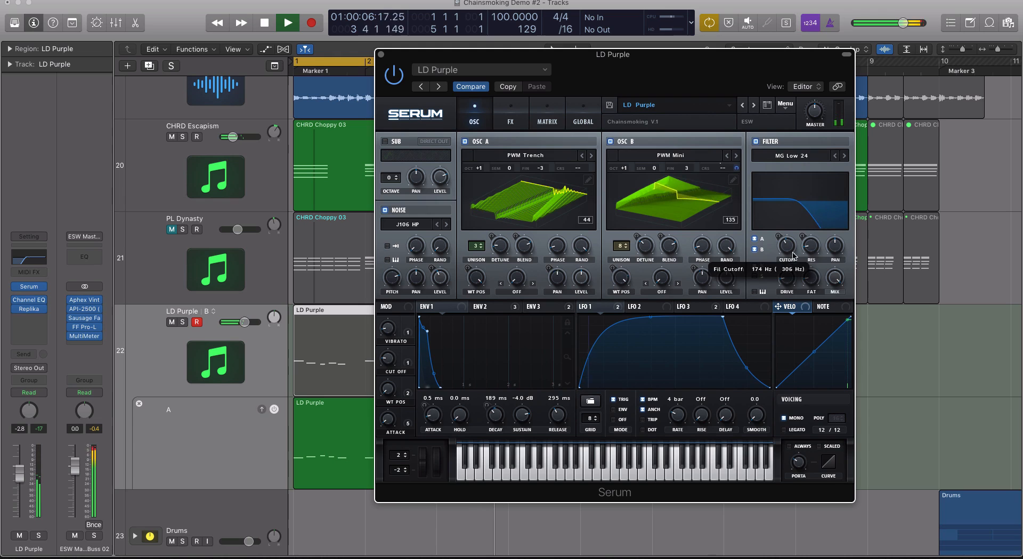
{"action": "mouse_move", "coordinate": [816, 103]}
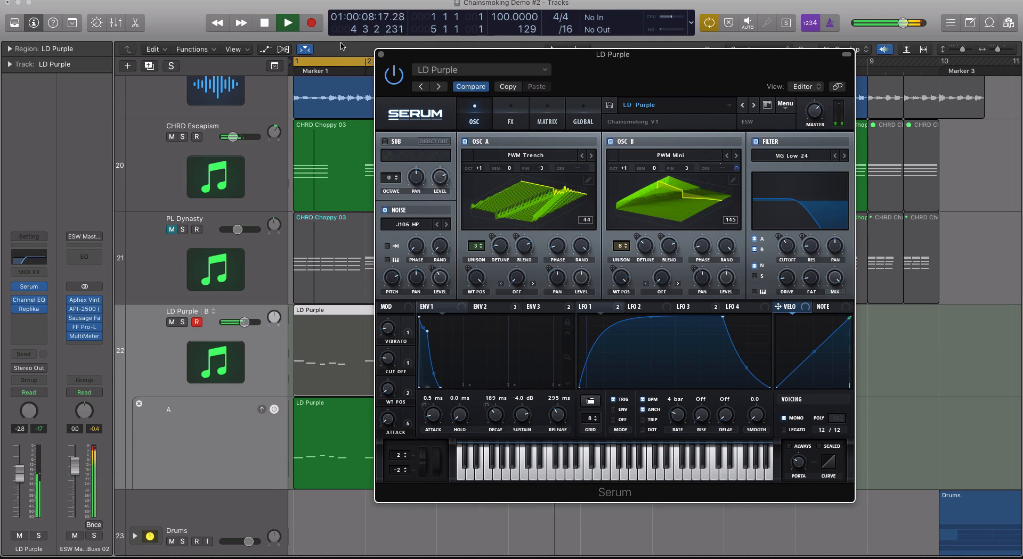
{"action": "left_click", "coordinate": [381, 54]}
{"action": "key", "text": "space"}
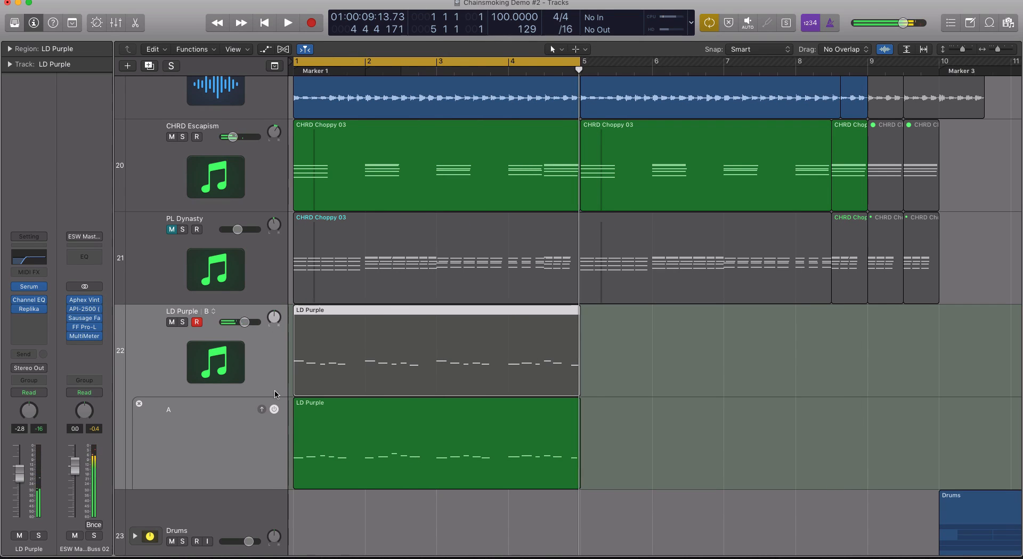
Step: Turn off prelisten for alternative A, and play alternative B with cycle mode switched off
{"action": "left_click", "coordinate": [274, 410]}
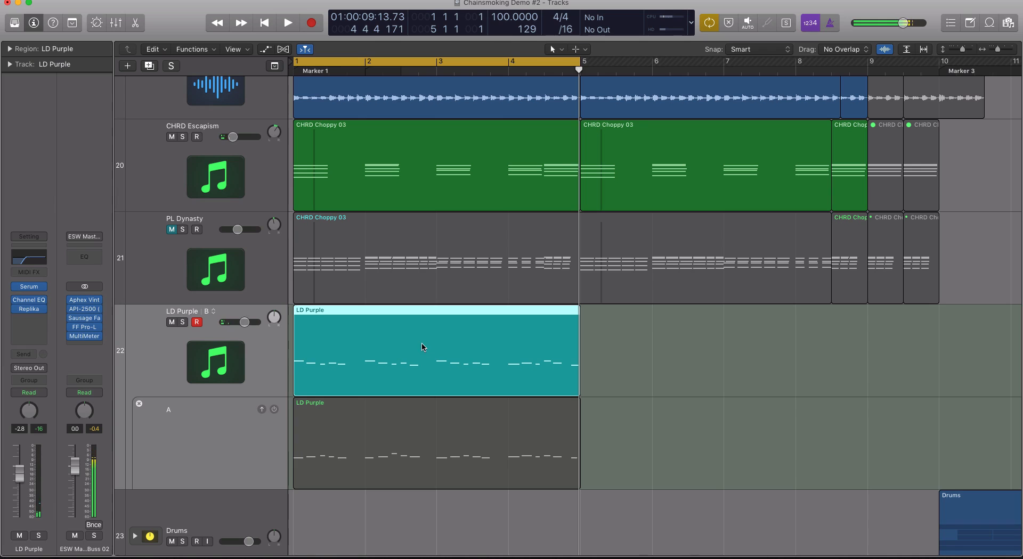
{"action": "key", "text": "space"}
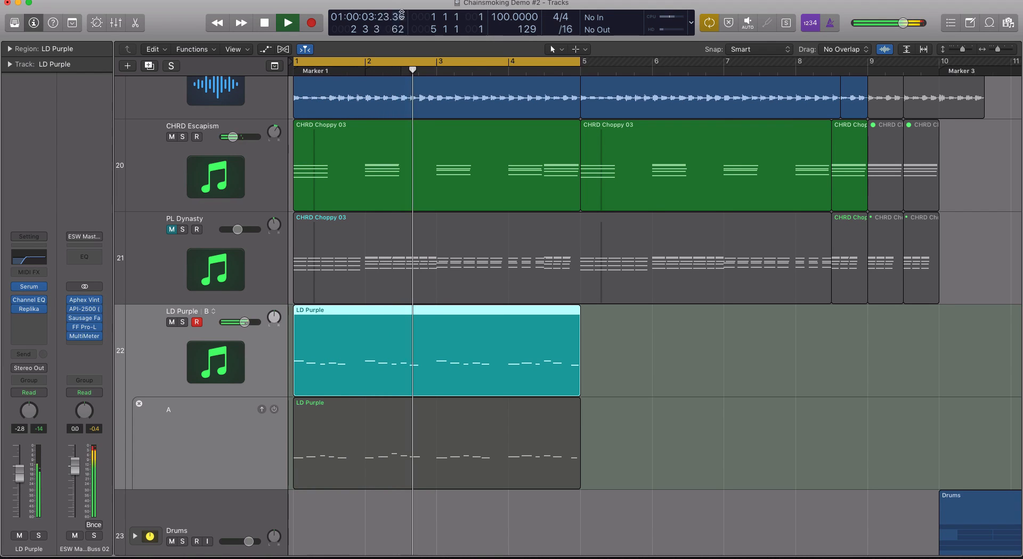
{"action": "left_click", "coordinate": [401, 61]}
{"action": "scroll", "coordinate": [535, 214], "scroll_direction": "down", "scroll_amount": 5}
{"action": "scroll", "coordinate": [535, 218], "scroll_direction": "down", "scroll_amount": 5}
{"action": "left_click", "coordinate": [537, 338]}
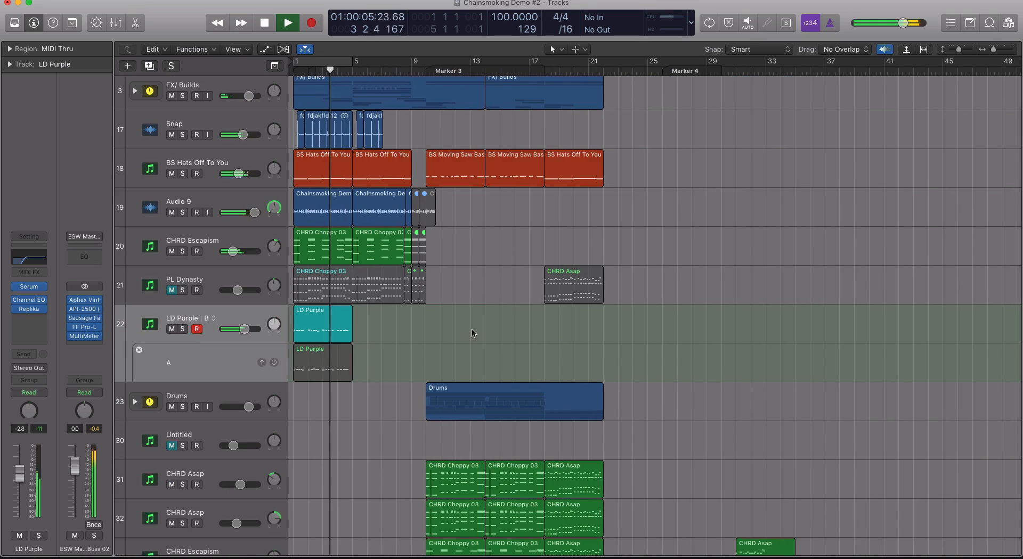
Step: Copy the LD Purple region of alternative B to bar 5 and delete the original at bar 1
{"action": "left_click_drag", "start_coordinate": [321, 322], "coordinate": [379, 322]}
{"action": "left_click", "coordinate": [328, 337]}
{"action": "key", "text": "Delete"}
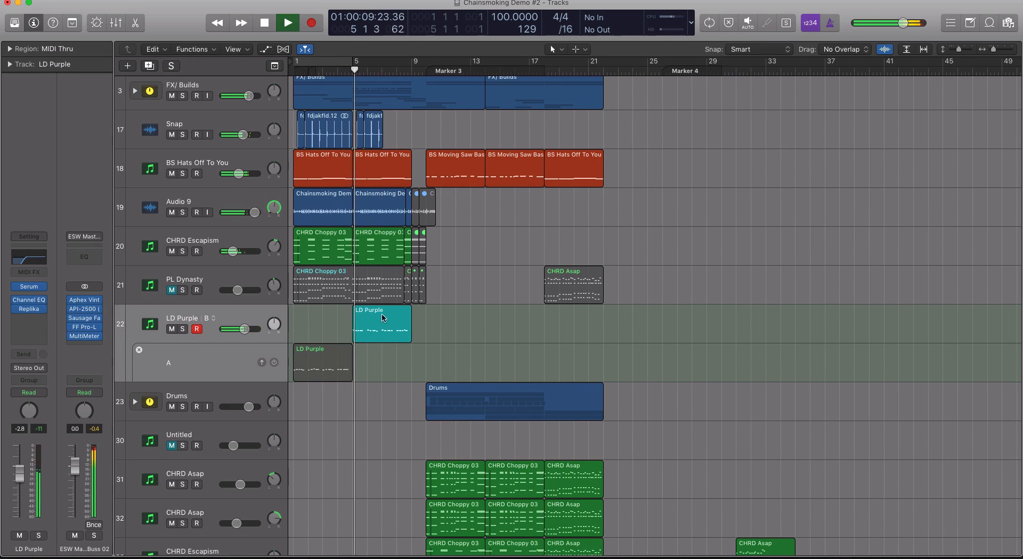
Step: Unmute the PL Dynasty track during playback and lower its volume slightly to about -11.4 dB
{"action": "scroll", "coordinate": [343, 346], "scroll_direction": "right", "scroll_amount": 1}
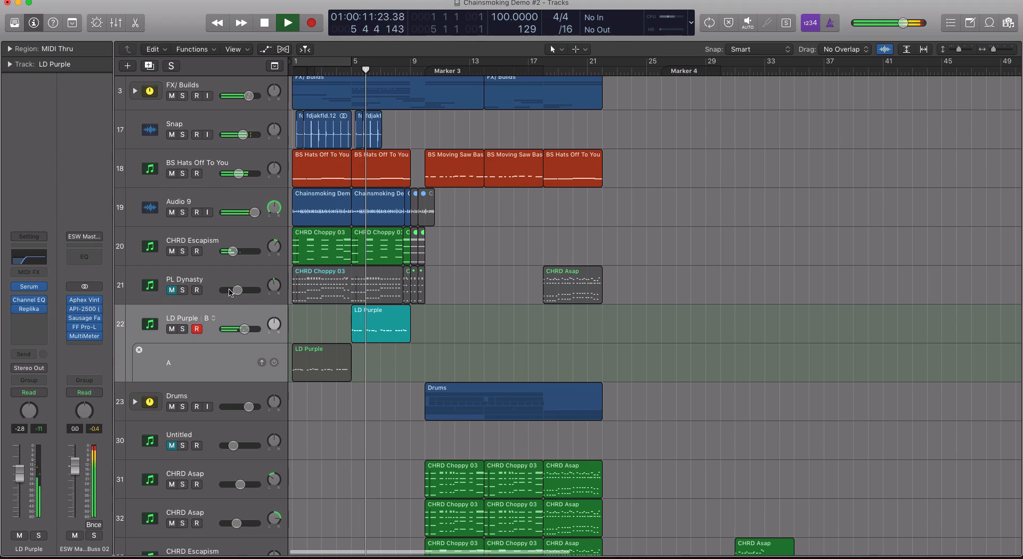
{"action": "left_click", "coordinate": [172, 290]}
{"action": "left_click_drag", "start_coordinate": [238, 291], "coordinate": [235, 290]}
Step: Listen to the arrangement into bar 10 while following the relocated LD Purple region, and stop playback
{"action": "key", "text": "super+Right"}
{"action": "key", "text": "super+Right"}
{"action": "left_click", "coordinate": [484, 337]}
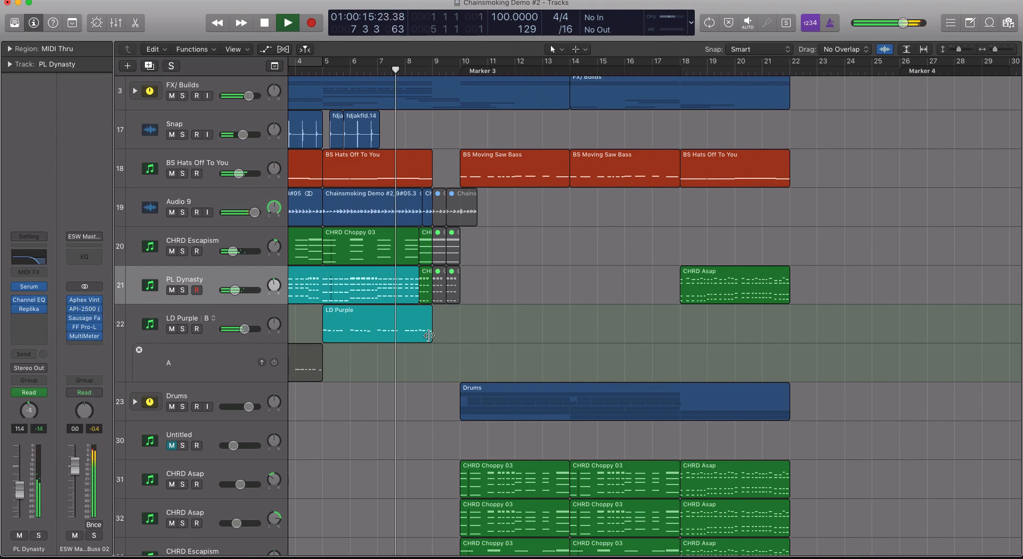
{"action": "scroll", "coordinate": [429, 335], "scroll_direction": "up", "scroll_amount": 8}
{"action": "scroll", "coordinate": [429, 335], "scroll_direction": "down", "scroll_amount": 2}
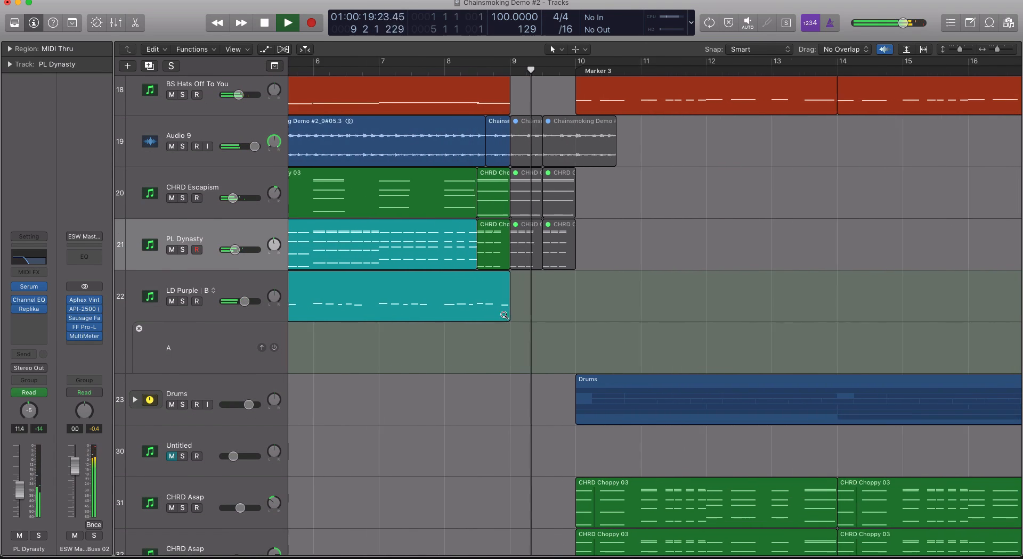
{"action": "scroll", "coordinate": [513, 311], "scroll_direction": "down", "scroll_amount": 4}
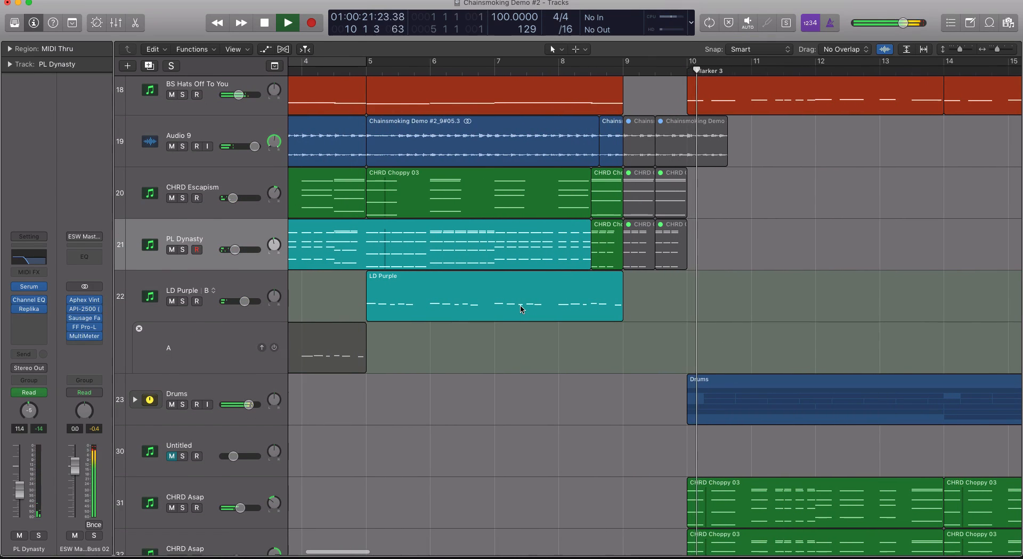
{"action": "key", "text": "space"}
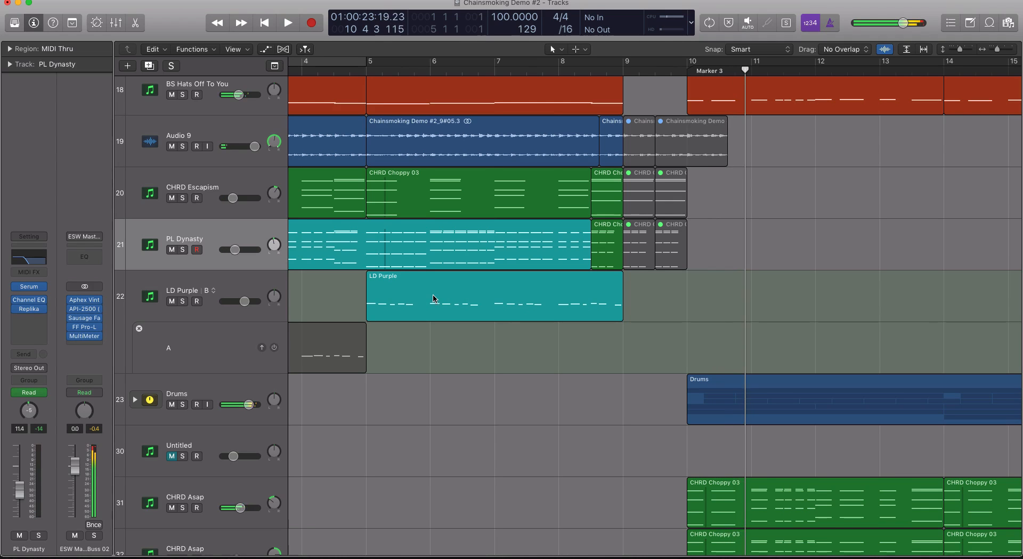
Step: Try deleting the LD Purple region of alternative A at bar 1, and undo the deletion
{"action": "left_click", "coordinate": [430, 299]}
{"action": "scroll", "coordinate": [310, 328], "scroll_direction": "down", "scroll_amount": 4}
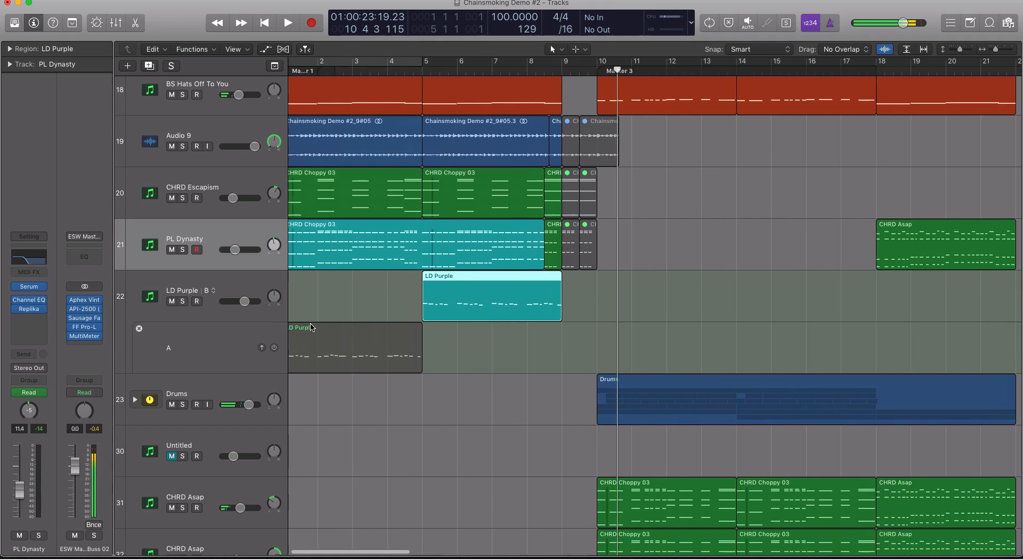
{"action": "scroll", "coordinate": [312, 328], "scroll_direction": "left", "scroll_amount": 2}
{"action": "left_click", "coordinate": [325, 343]}
{"action": "key", "text": "Delete"}
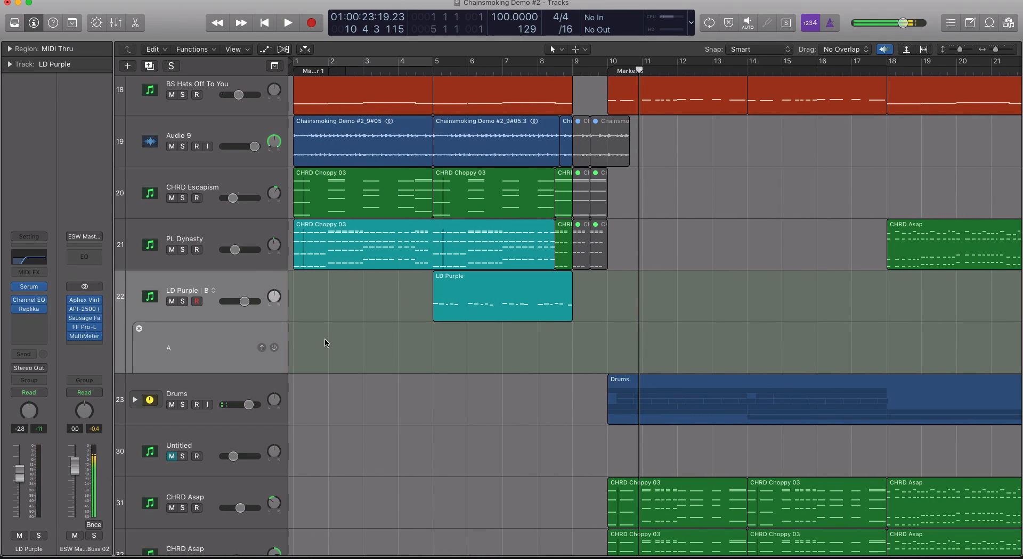
{"action": "key", "text": "super+z"}
Step: Delete the inactive alternative of the LD Purple track
{"action": "left_click", "coordinate": [213, 291]}
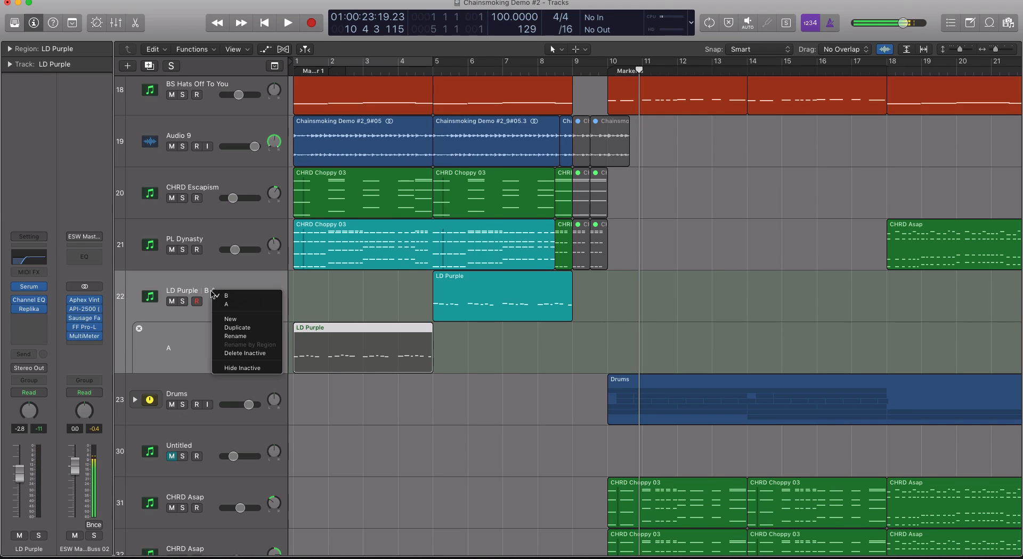
{"action": "left_click", "coordinate": [259, 357]}
Step: Open the Compressor on the first CHRD Asap track and reposition its plug-in window
{"action": "scroll", "coordinate": [370, 353], "scroll_direction": "down", "scroll_amount": 6}
{"action": "scroll", "coordinate": [202, 397], "scroll_direction": "down", "scroll_amount": 1}
{"action": "left_click", "coordinate": [201, 332]}
{"action": "scroll", "coordinate": [491, 322], "scroll_direction": "right", "scroll_amount": 3}
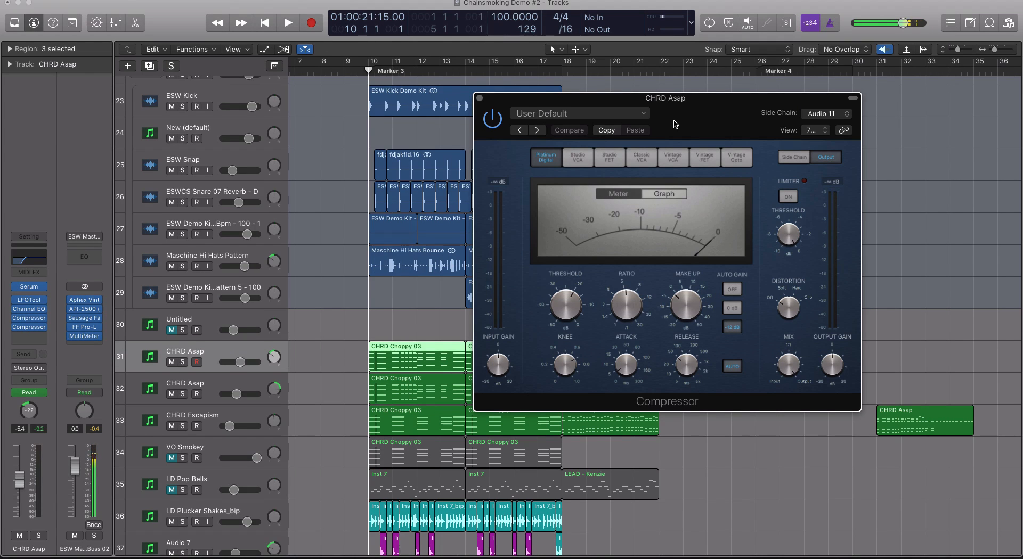
{"action": "left_click_drag", "start_coordinate": [619, 99], "coordinate": [622, 108]}
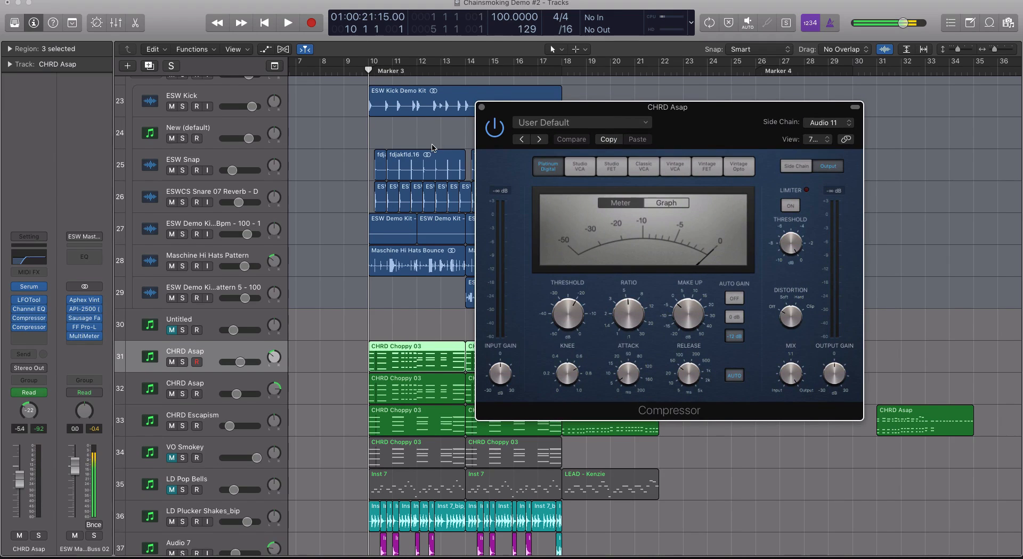
Step: Play the ESW Kick Demo Kit region soloed, adding the first CHRD Choppy 03 region of track 31 to hear both together
{"action": "key", "text": "super+Up"}
{"action": "scroll", "coordinate": [423, 158], "scroll_direction": "up", "scroll_amount": 2}
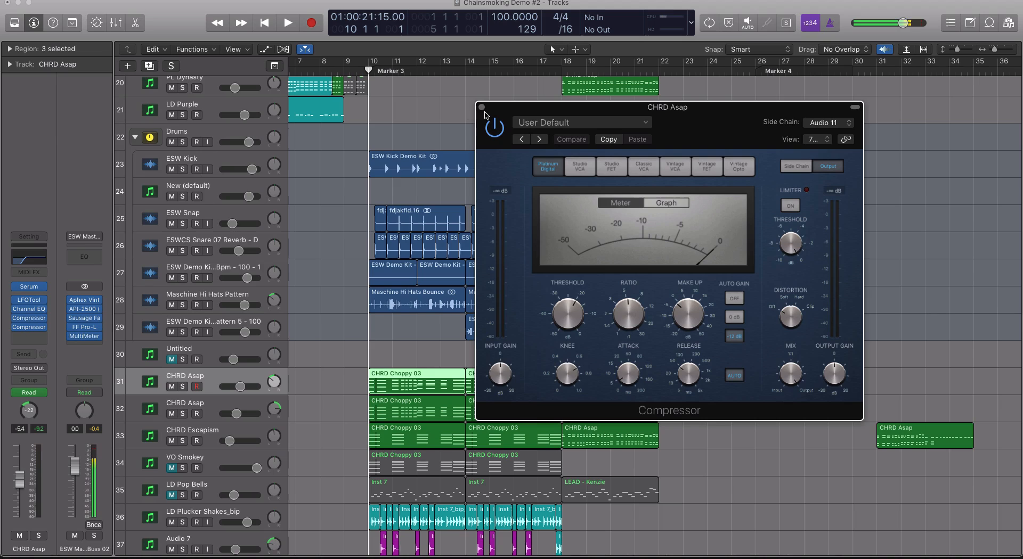
{"action": "left_click", "coordinate": [416, 158]}
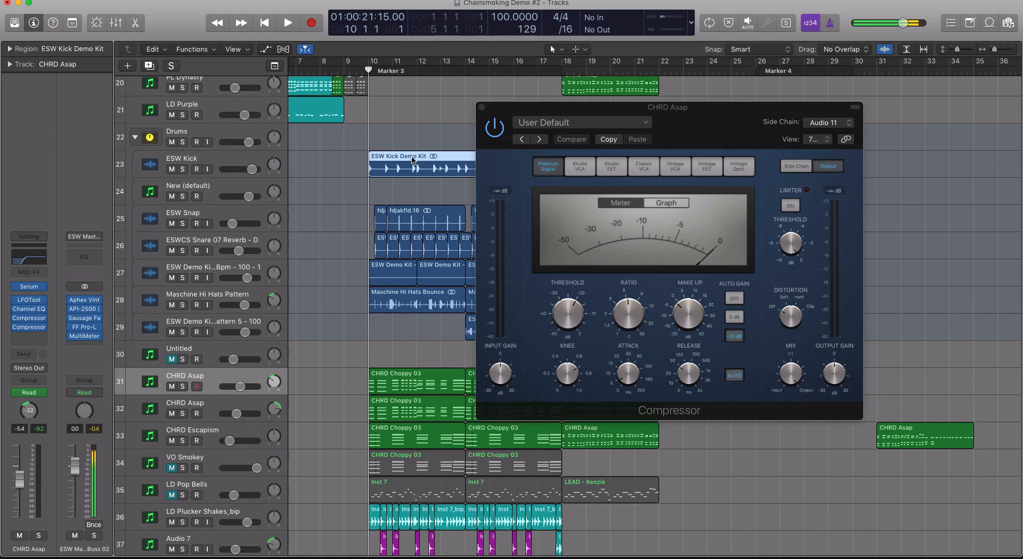
{"action": "key", "text": "space"}
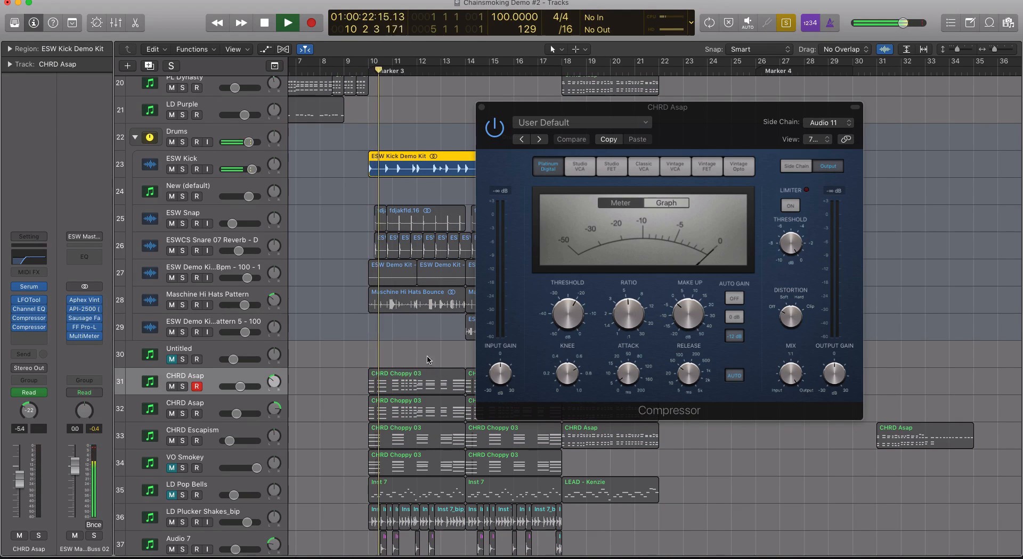
{"action": "left_click", "coordinate": [414, 378], "text": "shift"}
{"action": "key", "text": "space"}
{"action": "key", "text": "space"}
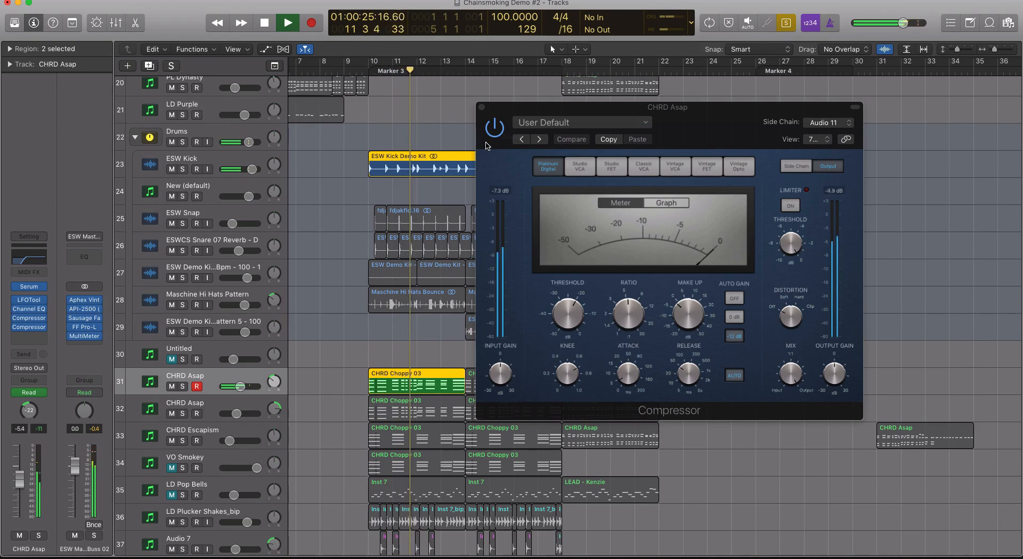
{"action": "key", "text": "space"}
Step: Review the side-chain source list of the CHRD Asap Compressor, turn off solo and close the plug-in window
{"action": "left_click", "coordinate": [482, 108]}
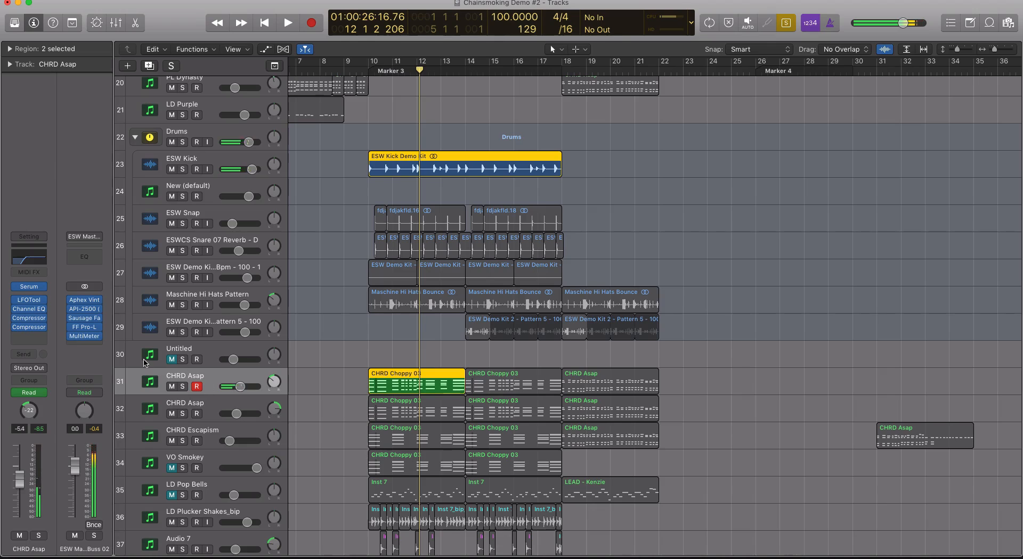
{"action": "key", "text": "v"}
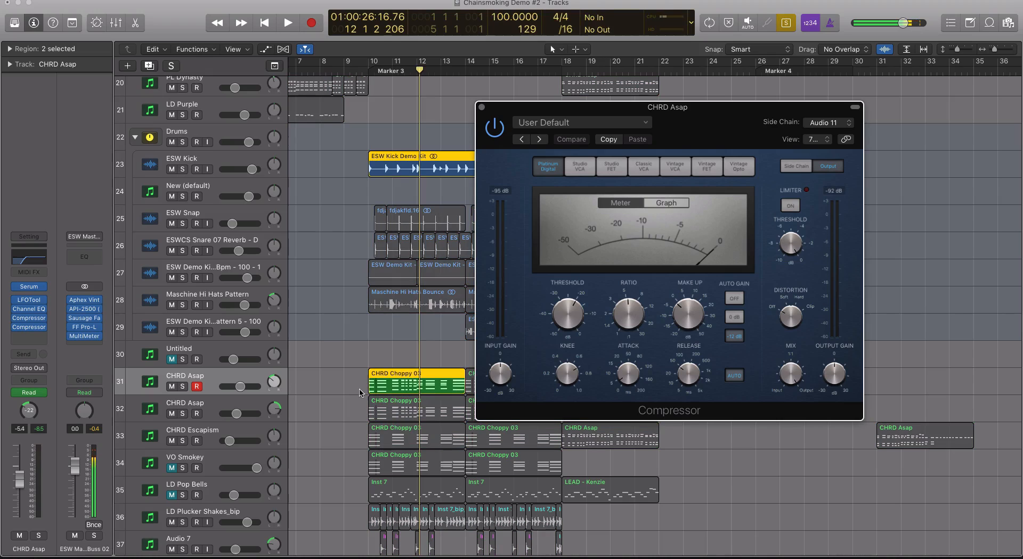
{"action": "left_click", "coordinate": [828, 123]}
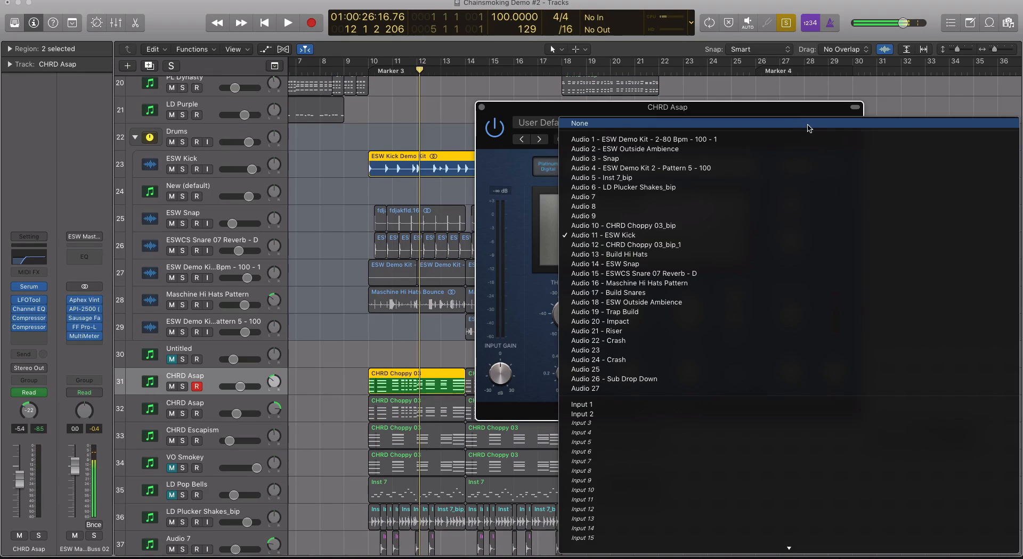
{"action": "left_click", "coordinate": [445, 204]}
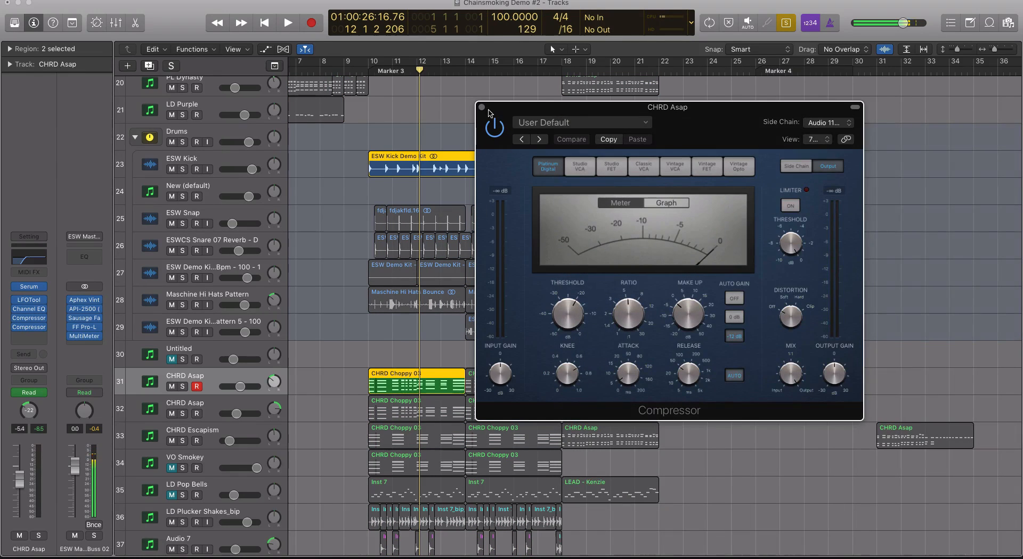
{"action": "key", "text": "ctrl+s"}
{"action": "left_click", "coordinate": [481, 107]}
Step: Run drum replacement on the ESW Kick track with instrument Kick, Replacement mode and a relative threshold of -12.0 dB
{"action": "left_click", "coordinate": [219, 164]}
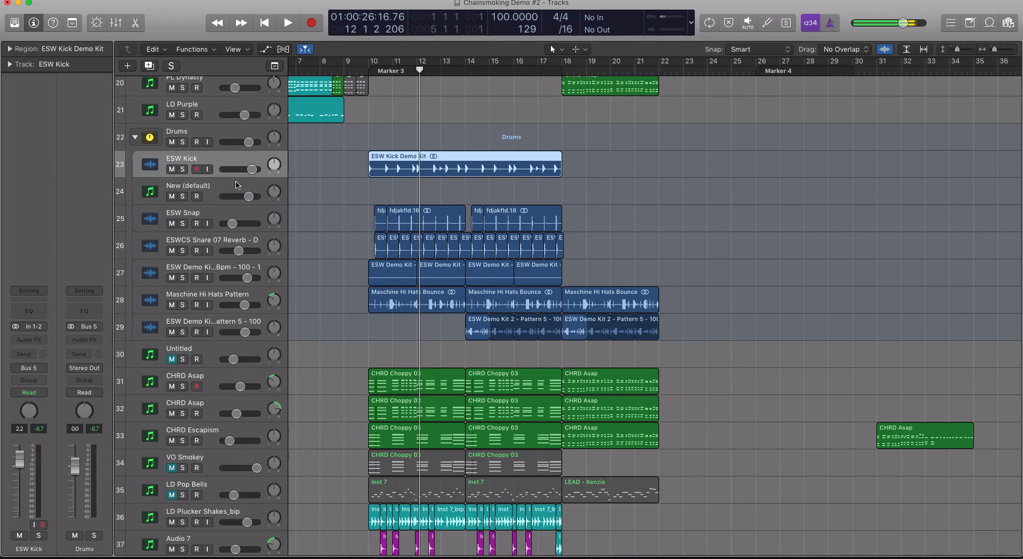
{"action": "left_click", "coordinate": [209, 183]}
{"action": "left_click", "coordinate": [392, 165]}
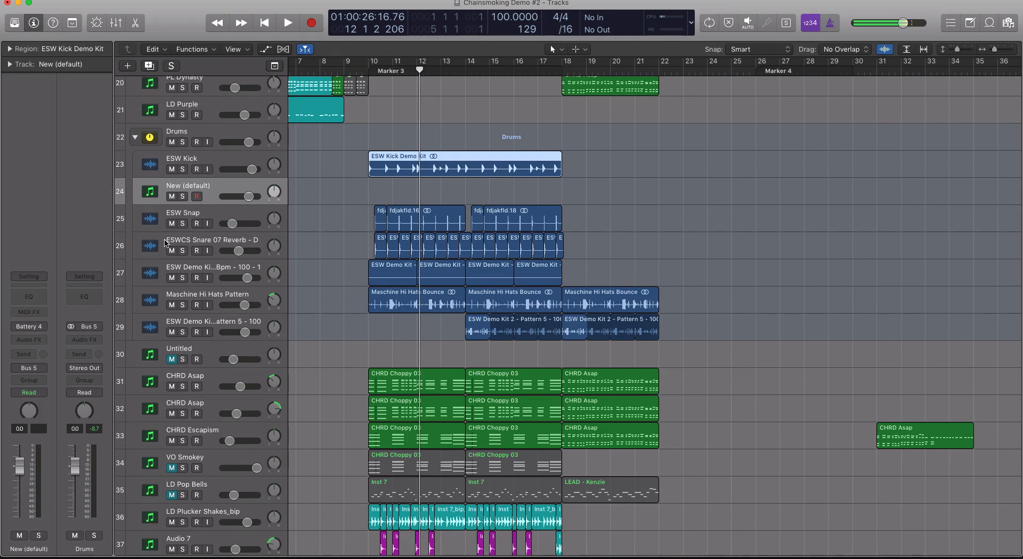
{"action": "left_click", "coordinate": [262, 162]}
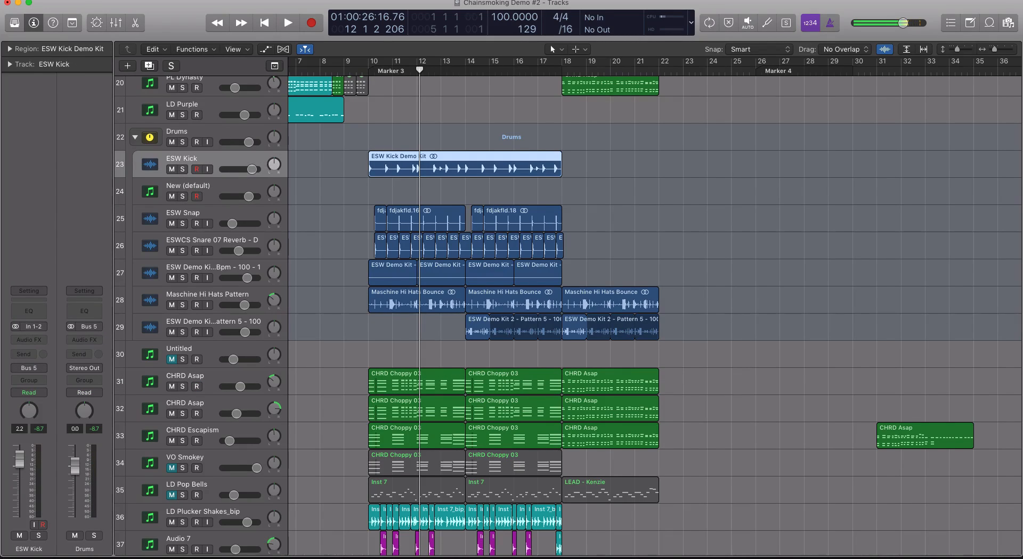
{"action": "left_click", "coordinate": [134, 0]}
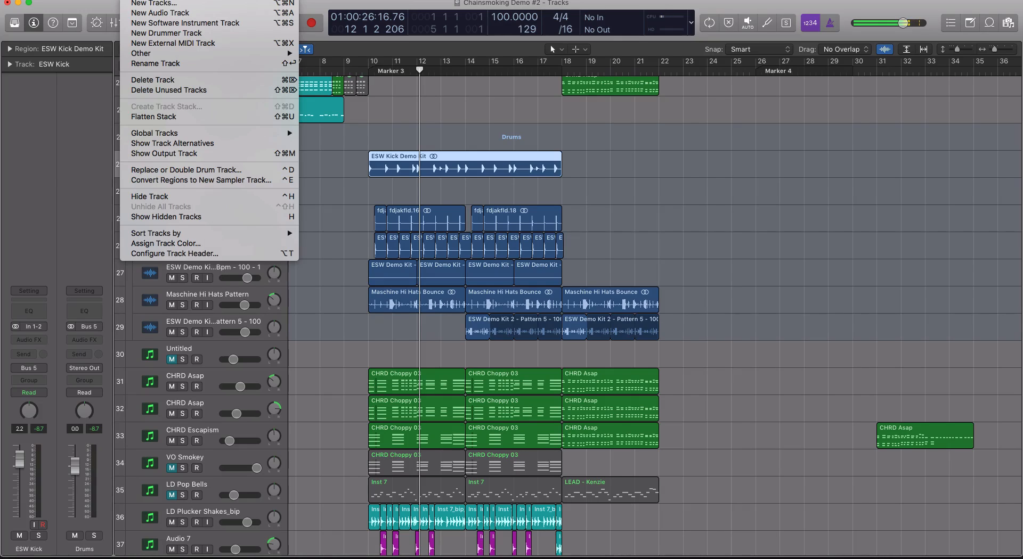
{"action": "left_click", "coordinate": [337, 176]}
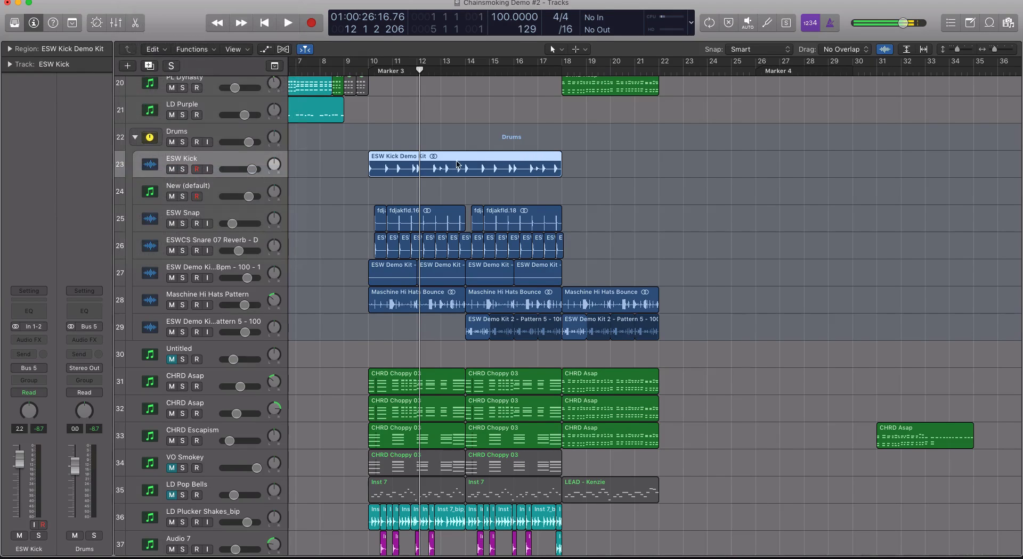
{"action": "key", "text": "y"}
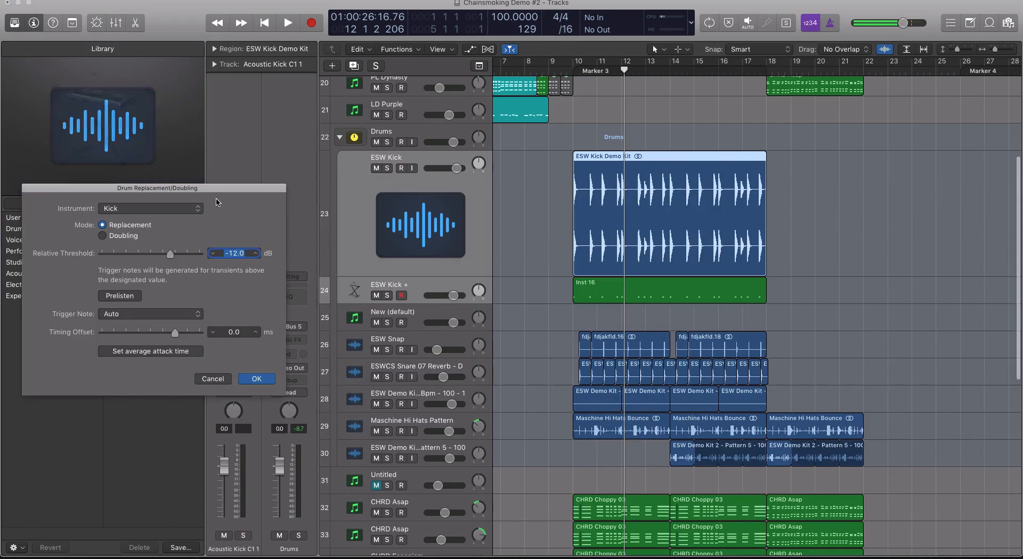
{"action": "left_click", "coordinate": [257, 379]}
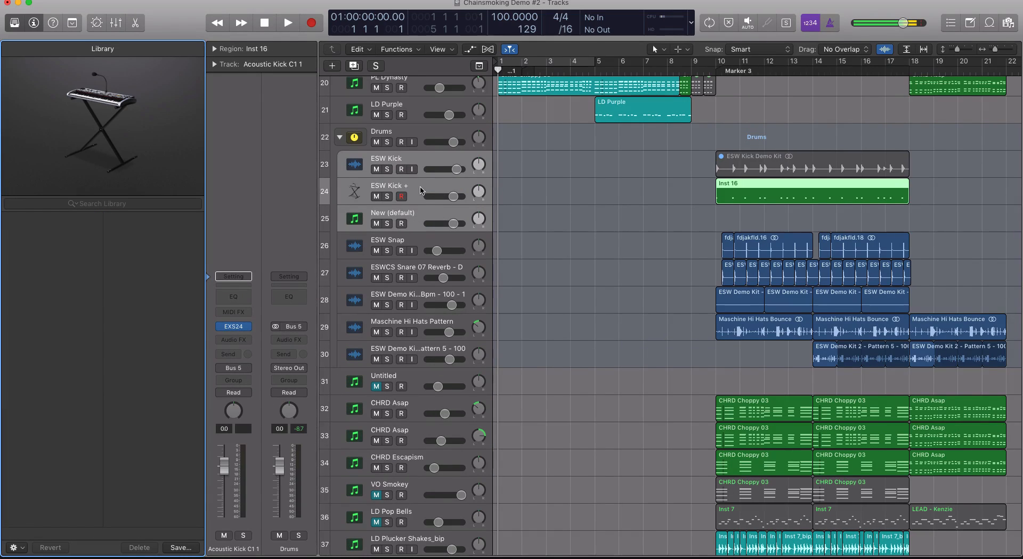
Step: Move the Inst 16 trigger region onto the New (default) track and delete the ESW Kick + track
{"action": "left_click", "coordinate": [420, 214]}
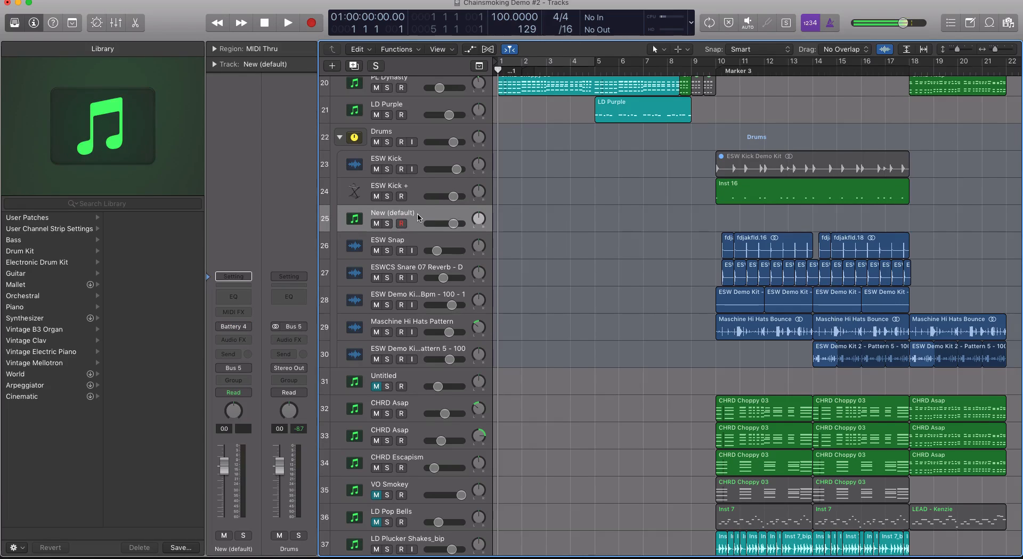
{"action": "scroll", "coordinate": [424, 209], "scroll_direction": "right", "scroll_amount": 1}
{"action": "left_click", "coordinate": [424, 200]}
{"action": "left_click_drag", "start_coordinate": [722, 184], "coordinate": [722, 200]}
{"action": "scroll", "coordinate": [433, 185], "scroll_direction": "down", "scroll_amount": 1}
{"action": "left_click", "coordinate": [434, 184]}
{"action": "key", "text": "super+BackSpace"}
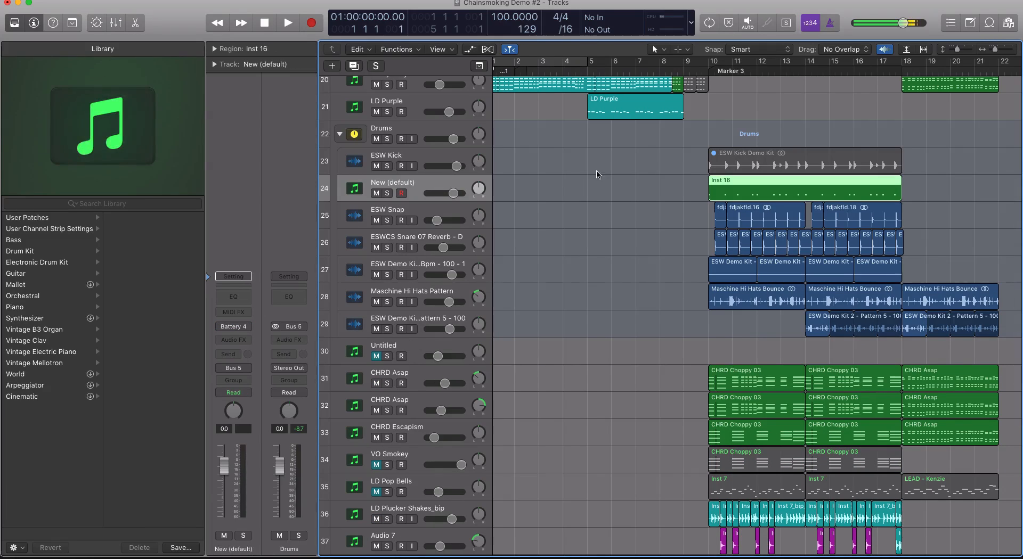
Step: Place the playhead at bar 10, solo the Inst 16 region and examine its trigger notes against the kick waveform
{"action": "left_click", "coordinate": [710, 68]}
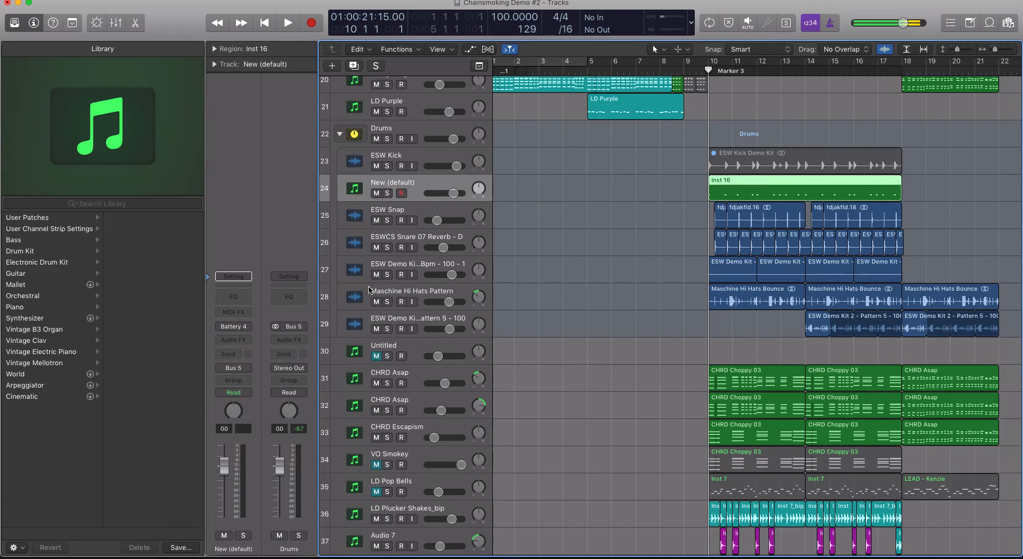
{"action": "key", "text": "ctrl+s"}
{"action": "key", "text": "super+Down"}
{"action": "key", "text": "super+Down"}
{"action": "key", "text": "super+Down"}
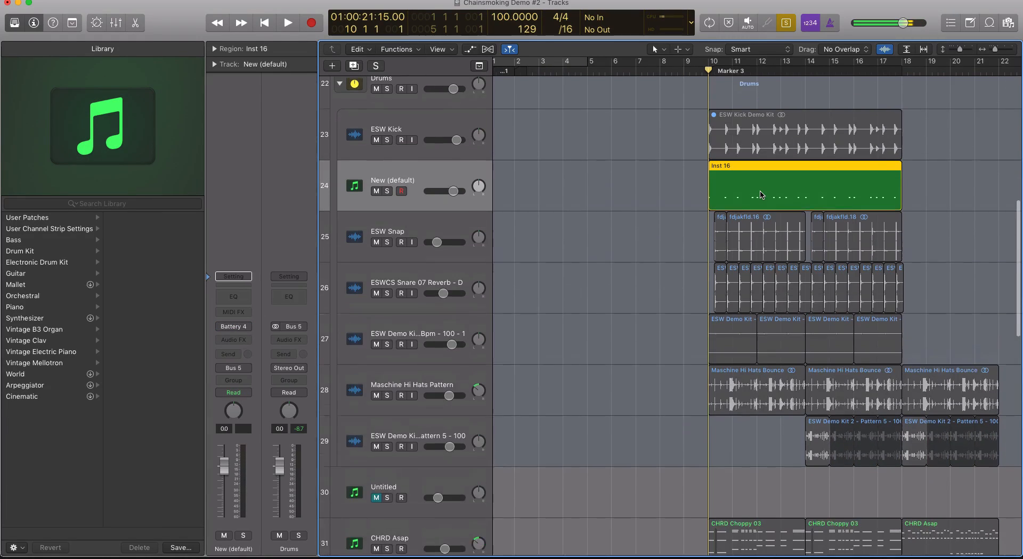
{"action": "key", "text": "super+Right"}
{"action": "key", "text": "super+Right"}
{"action": "key", "text": "super+Right"}
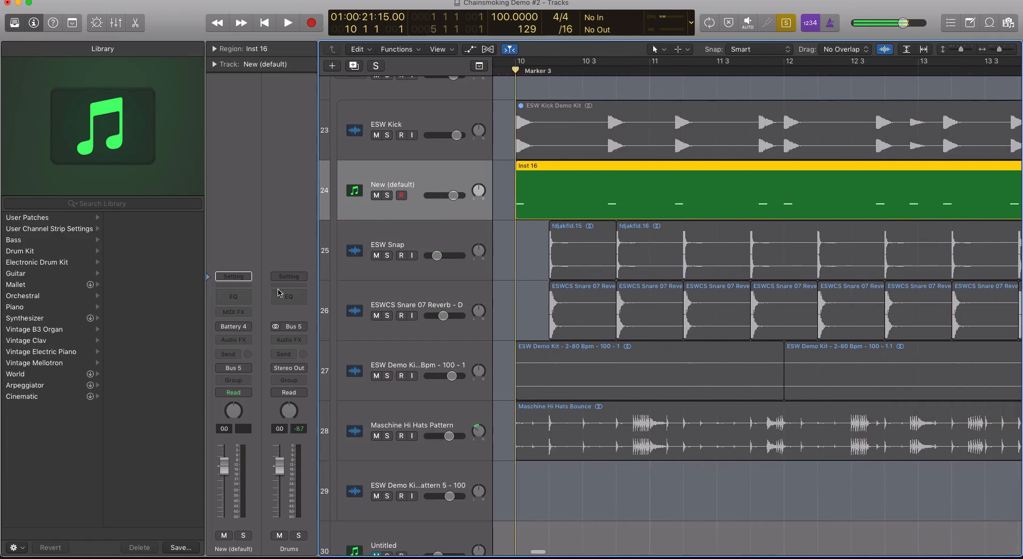
Step: Activate Battery 4 on the New (default) track with its volume at 6.0 dB, and rename the track Battery KICK HELL YES
{"action": "left_click", "coordinate": [233, 328]}
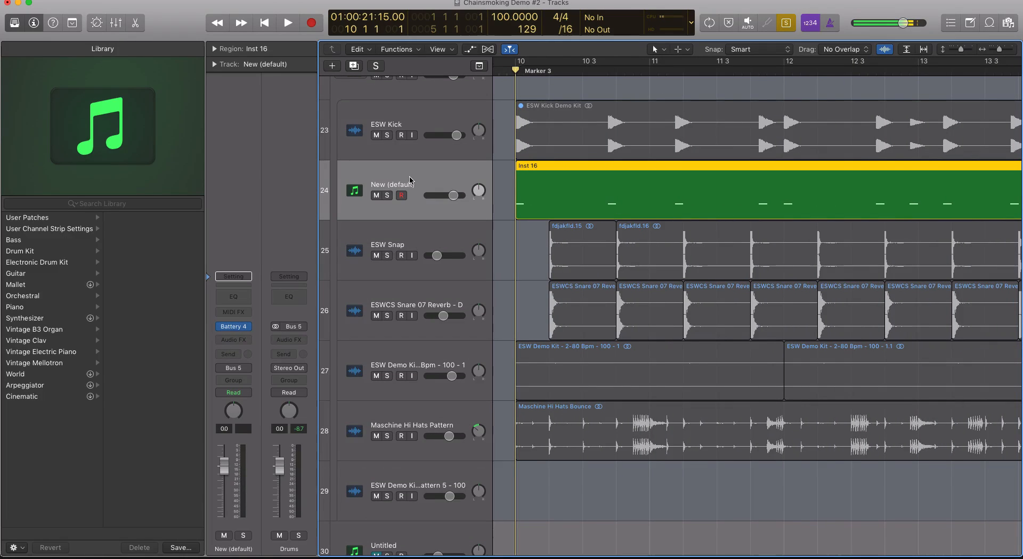
{"action": "key", "text": "space"}
{"action": "left_click_drag", "start_coordinate": [225, 465], "coordinate": [224, 440]}
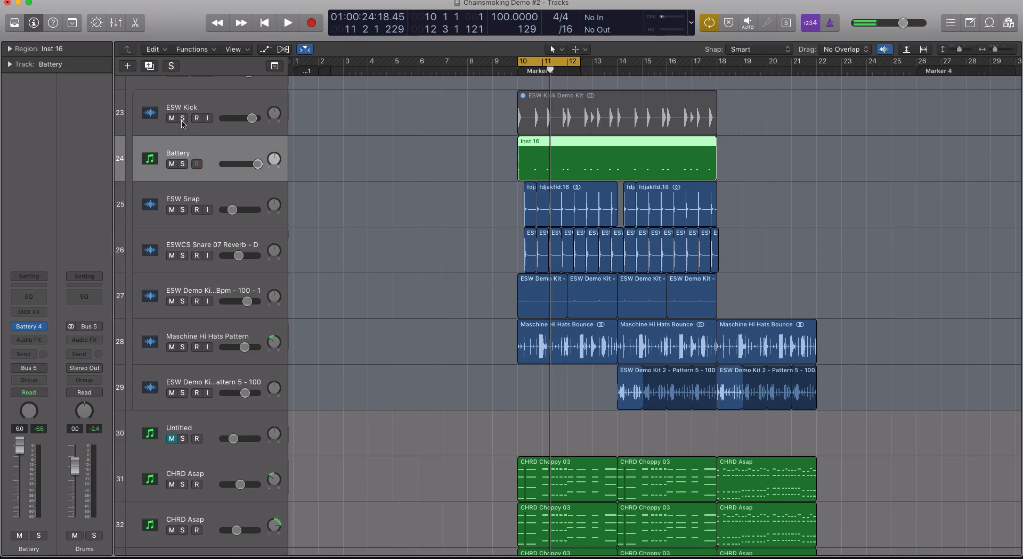
{"action": "double_click", "coordinate": [183, 154]}
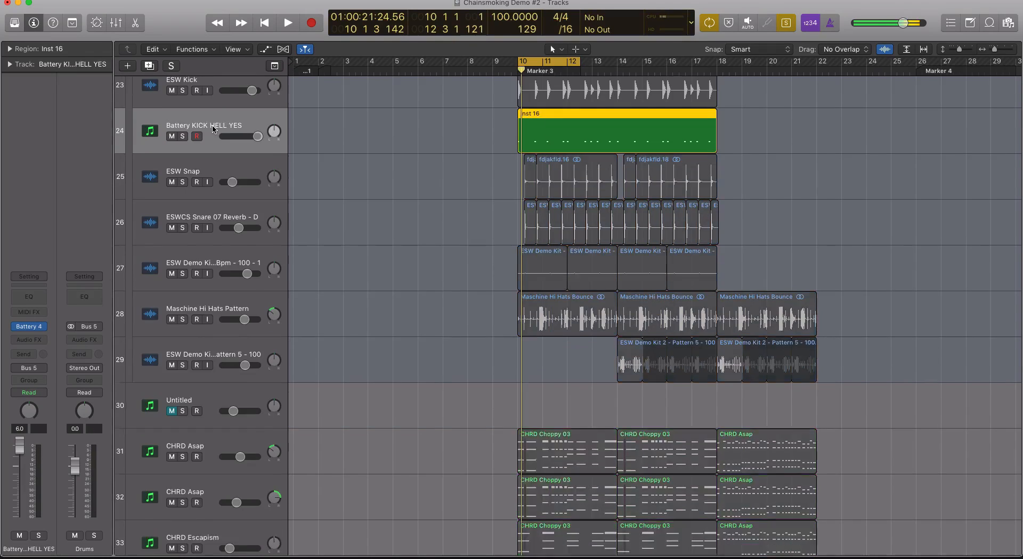
Step: Set the side-chain source of the first CHRD Asap track's Compressor to Inst 14 - Battery KICK HELL YES and reposition its window
{"action": "scroll", "coordinate": [234, 263], "scroll_direction": "up", "scroll_amount": 6}
{"action": "scroll", "coordinate": [234, 264], "scroll_direction": "down", "scroll_amount": 11}
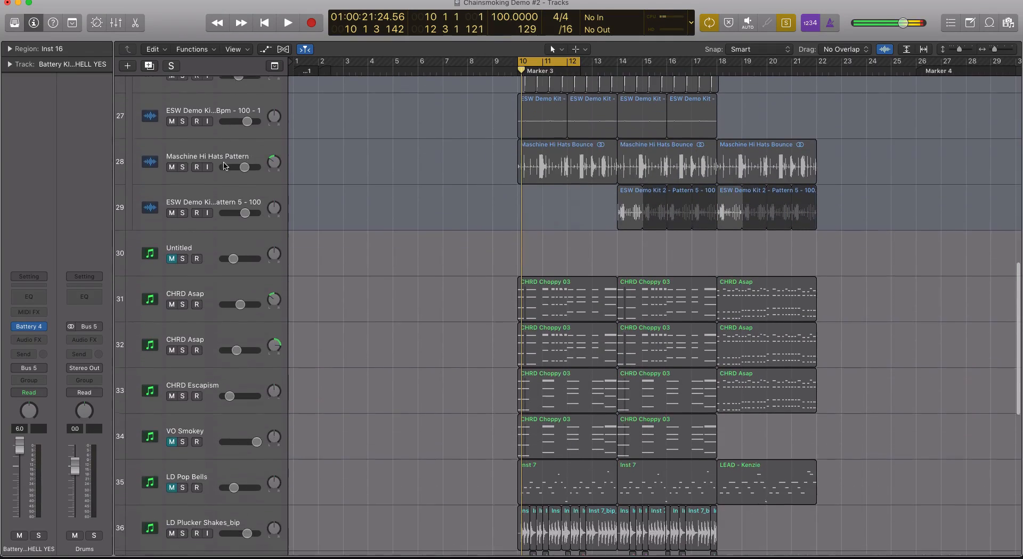
{"action": "left_click", "coordinate": [231, 292]}
{"action": "scroll", "coordinate": [235, 284], "scroll_direction": "up", "scroll_amount": 5}
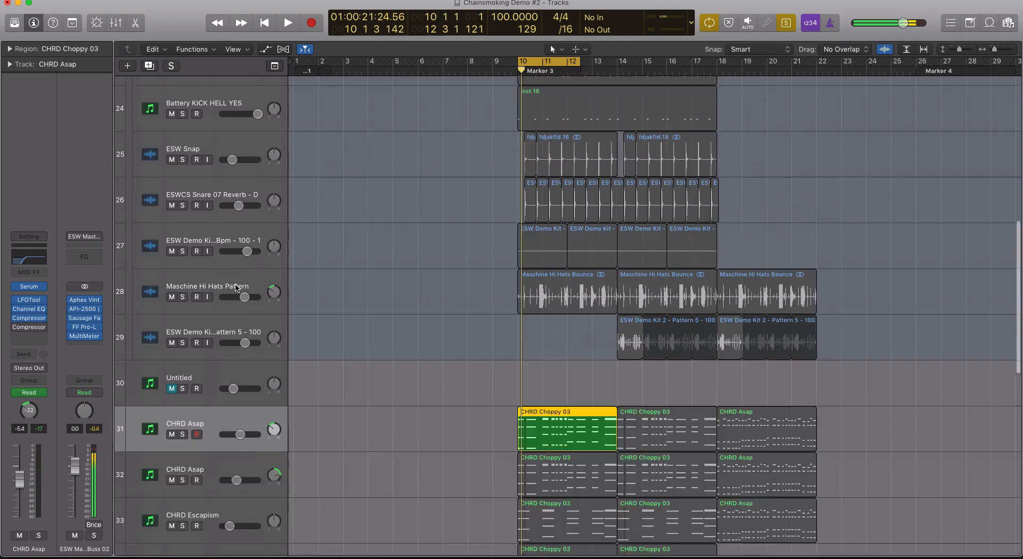
{"action": "left_click", "coordinate": [31, 318]}
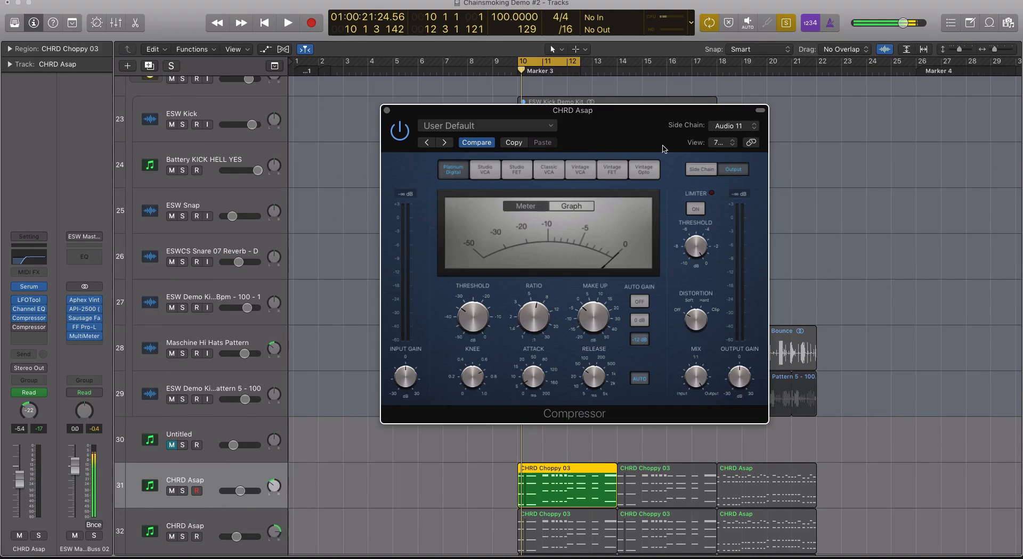
{"action": "left_click", "coordinate": [720, 126]}
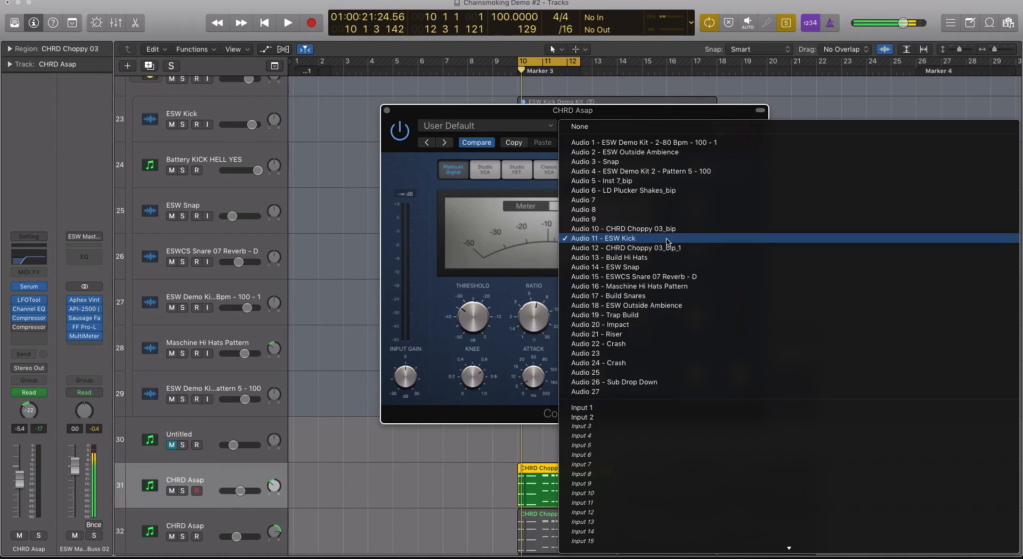
{"action": "scroll", "coordinate": [668, 266], "scroll_direction": "down", "scroll_amount": 10}
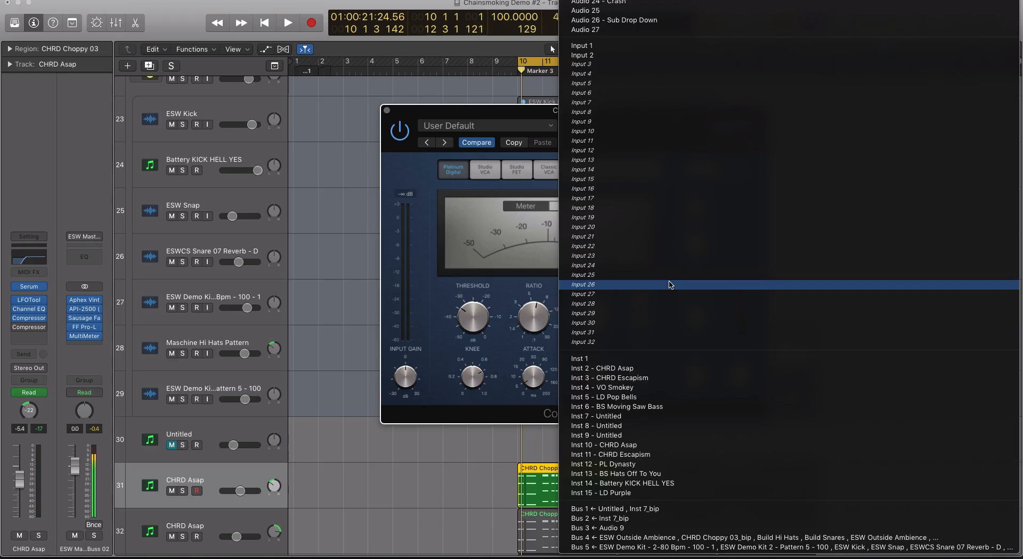
{"action": "left_click", "coordinate": [689, 484]}
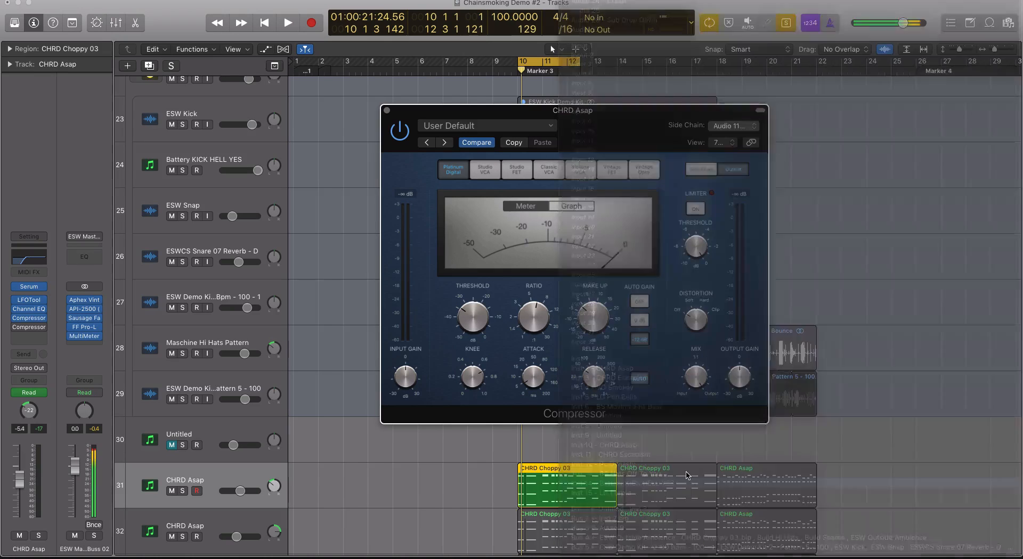
{"action": "left_click_drag", "start_coordinate": [433, 113], "coordinate": [662, 116]}
Step: Play the Inst 16 and first CHRD Choppy 03 regions together in solo to check the compressor's response to the Battery kick
{"action": "scroll", "coordinate": [555, 223], "scroll_direction": "up", "scroll_amount": 15}
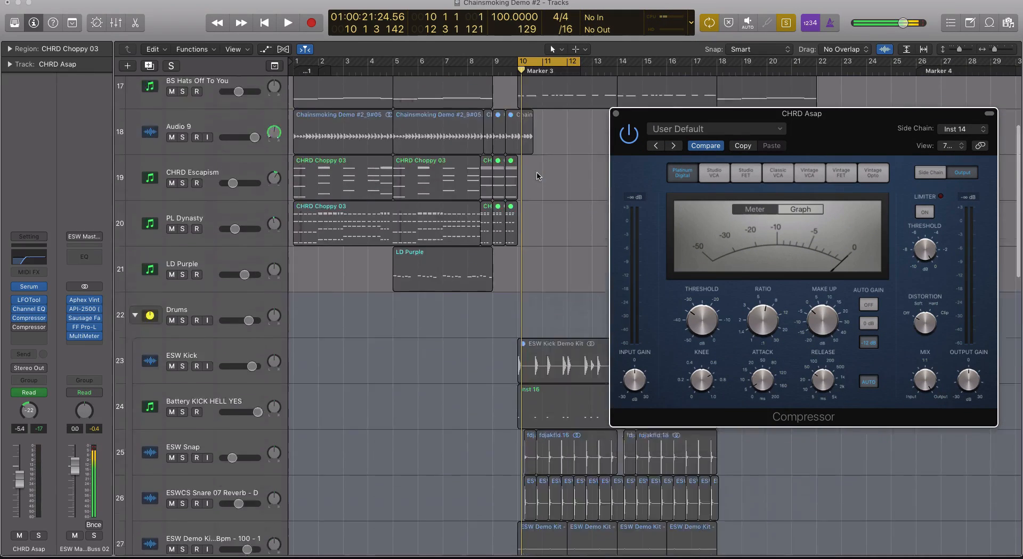
{"action": "scroll", "coordinate": [555, 223], "scroll_direction": "down", "scroll_amount": 13}
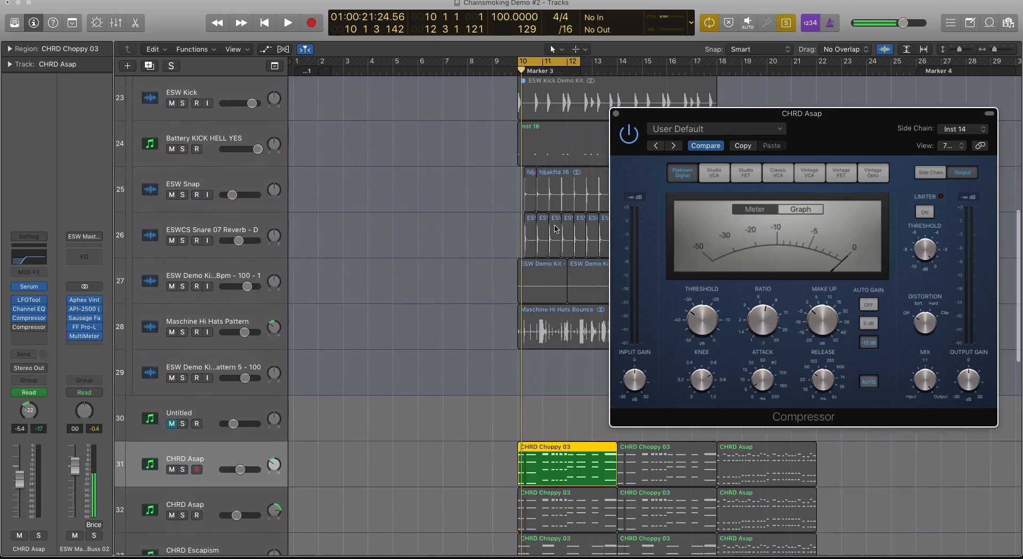
{"action": "scroll", "coordinate": [555, 224], "scroll_direction": "up", "scroll_amount": 3}
{"action": "left_click", "coordinate": [556, 222], "text": "shift"}
{"action": "left_click_drag", "start_coordinate": [689, 118], "coordinate": [641, 101]}
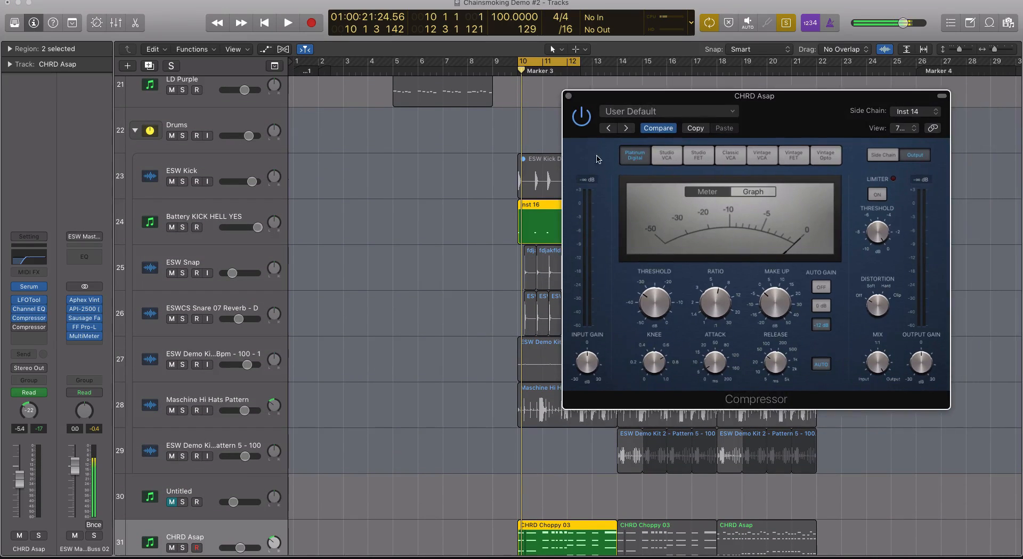
{"action": "key", "text": "space"}
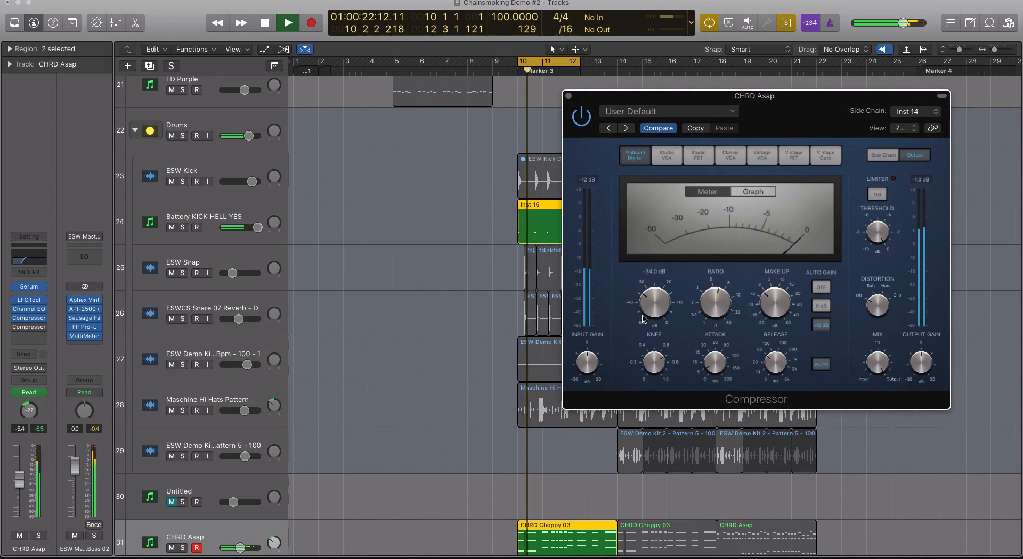
{"action": "mouse_move", "coordinate": [643, 318]}
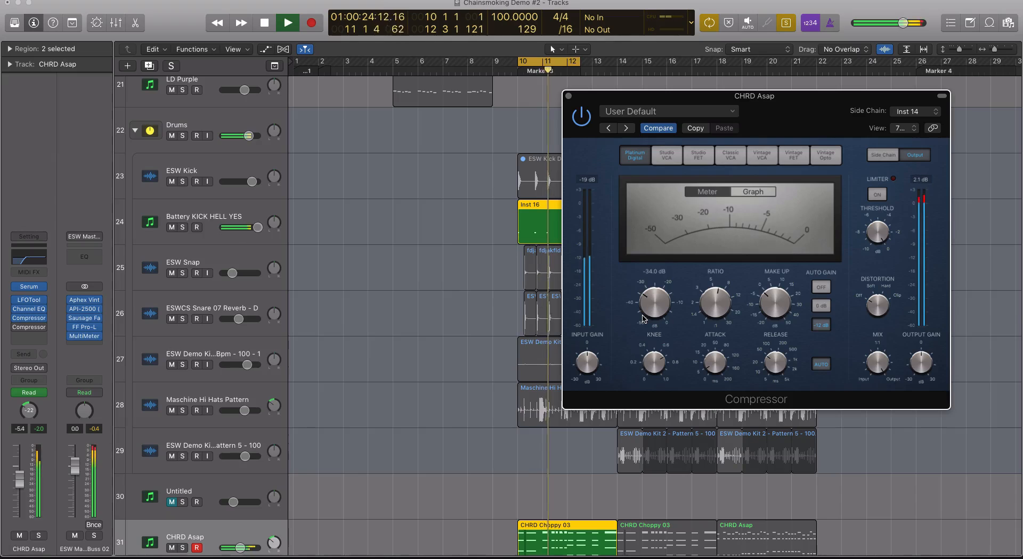
{"action": "key", "text": "space"}
Step: Play only the first CHRD Choppy 03 region of track 31 to hear the side-chained chords without the kick
{"action": "scroll", "coordinate": [474, 289], "scroll_direction": "down", "scroll_amount": 3}
{"action": "left_click", "coordinate": [552, 454]}
{"action": "key", "text": "shift+space"}
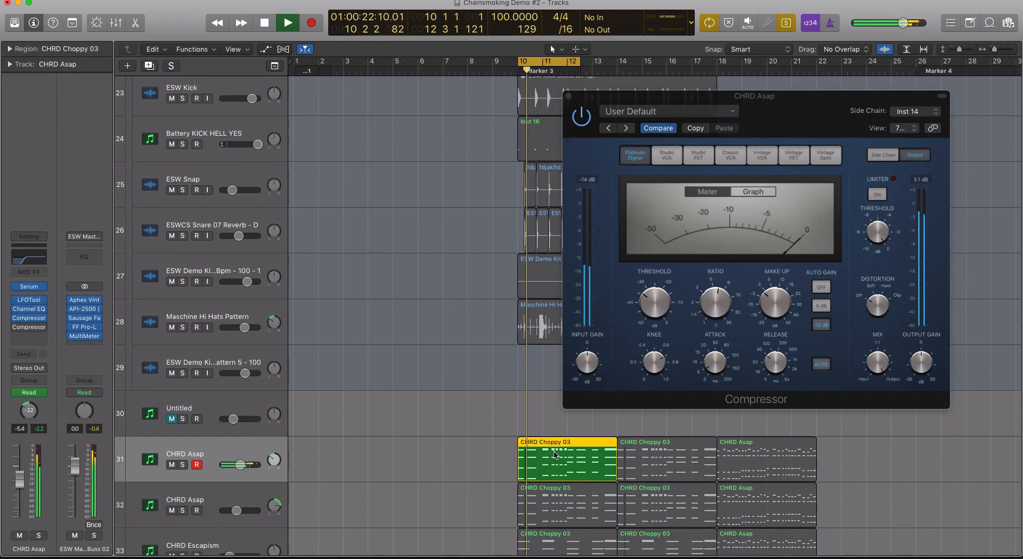
Step: Add the Inst 16 region back to the soloed playback of the first CHRD Choppy 03 region, and close the Compressor window
{"action": "left_click", "coordinate": [553, 140], "text": "shift"}
{"action": "key", "text": "shift+space"}
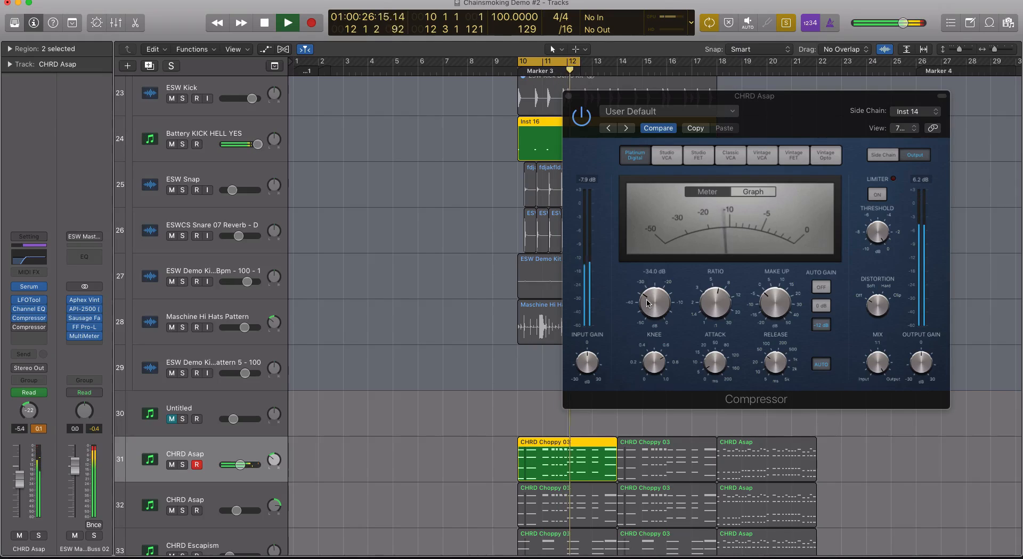
{"action": "key", "text": "space"}
{"action": "left_click", "coordinate": [566, 106]}
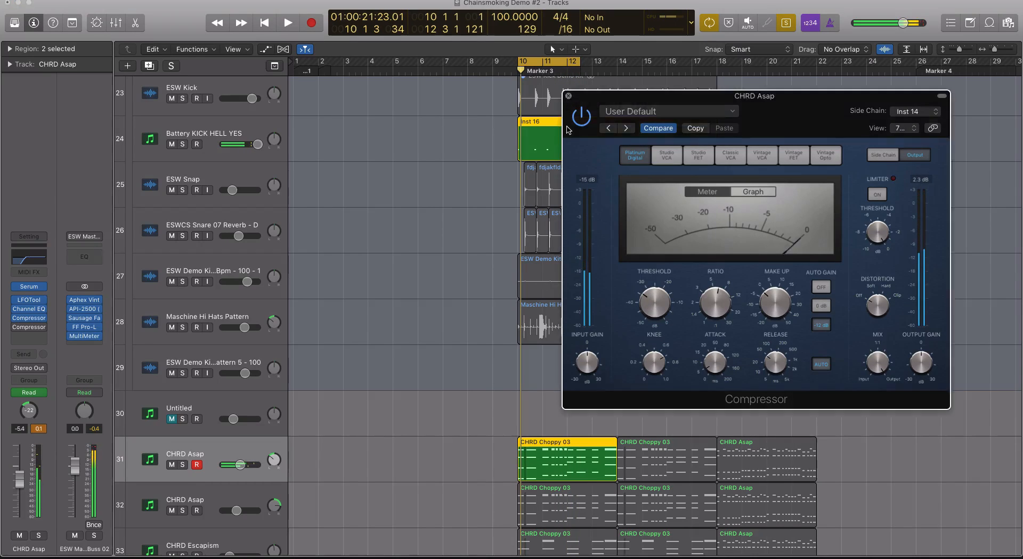
{"action": "left_click", "coordinate": [568, 96]}
Step: Set the side-chain source of the second CHRD Asap track's Compressor to Inst 14 - Battery KICK HELL YES and close its window
{"action": "scroll", "coordinate": [503, 217], "scroll_direction": "down", "scroll_amount": 5}
{"action": "left_click", "coordinate": [223, 283]}
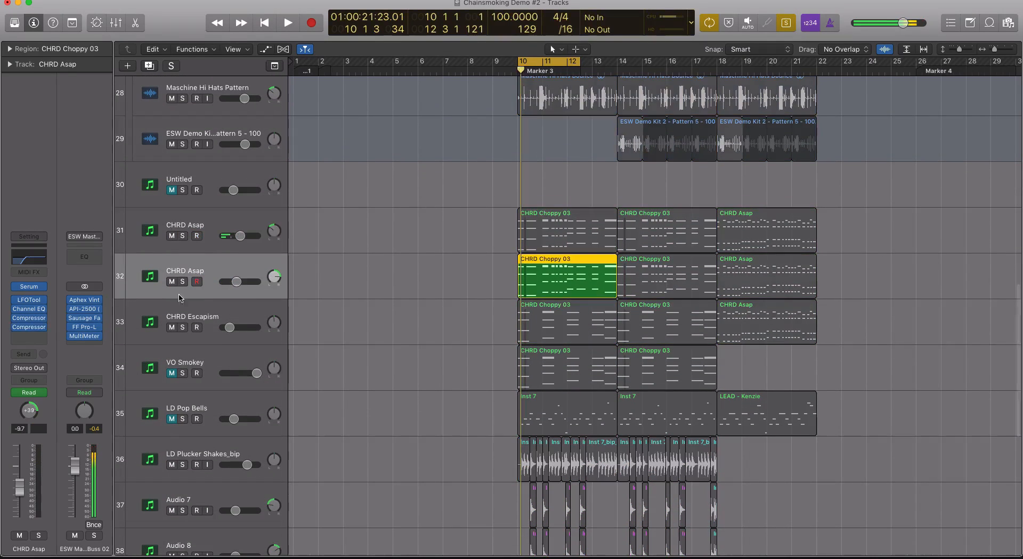
{"action": "left_click", "coordinate": [28, 319]}
{"action": "left_click", "coordinate": [380, 44]}
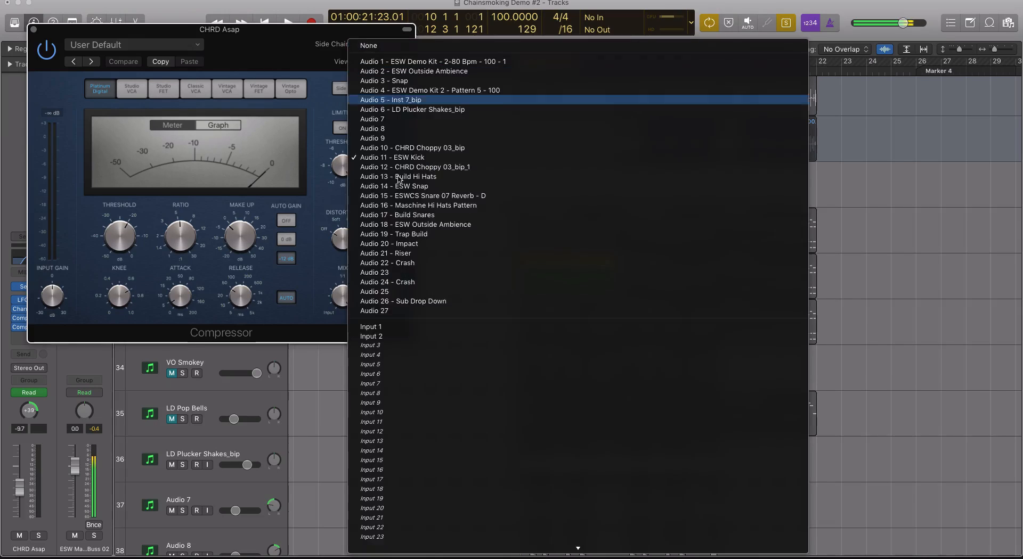
{"action": "scroll", "coordinate": [459, 437], "scroll_direction": "down", "scroll_amount": 8}
{"action": "left_click", "coordinate": [458, 475]}
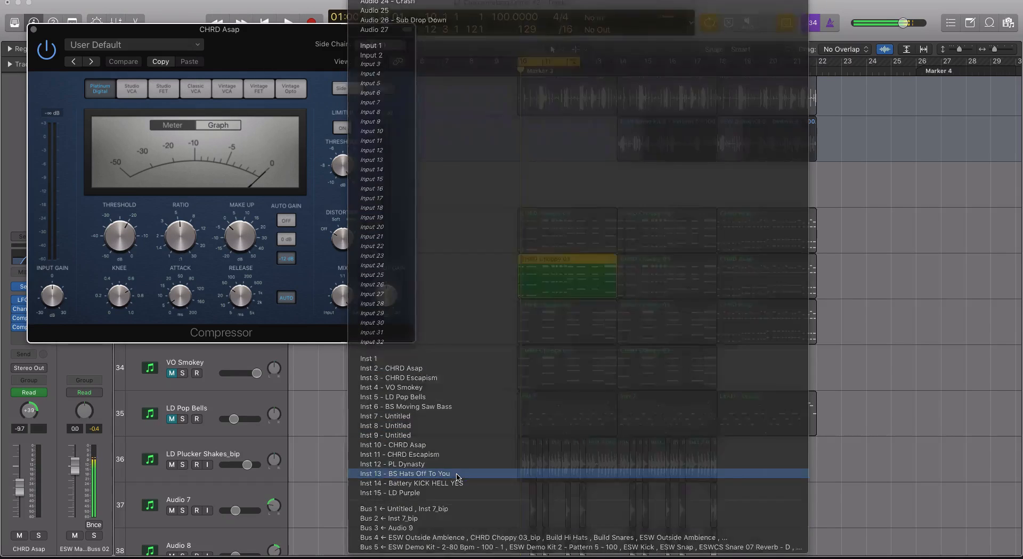
{"action": "left_click", "coordinate": [384, 46]}
{"action": "scroll", "coordinate": [443, 275], "scroll_direction": "down", "scroll_amount": 10}
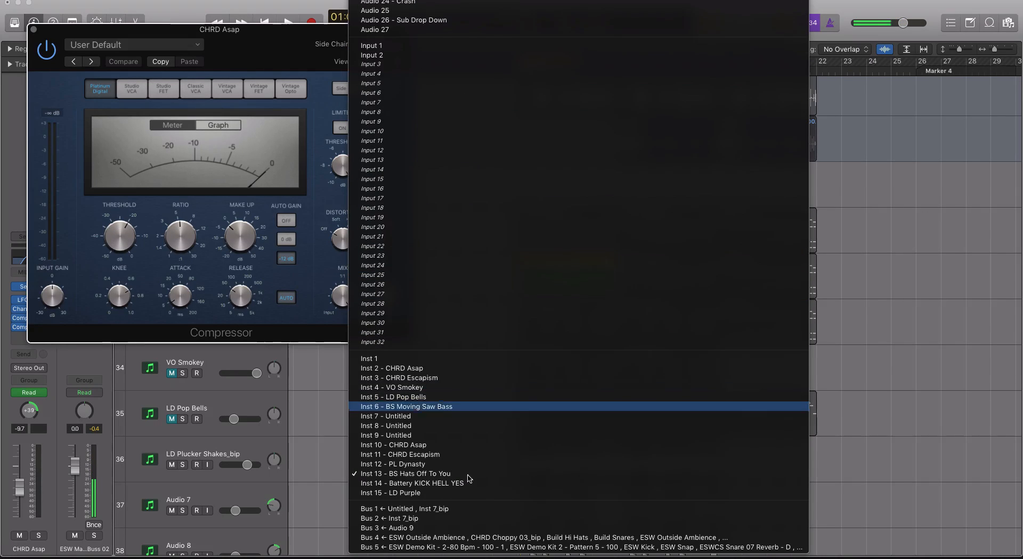
{"action": "left_click", "coordinate": [464, 483]}
{"action": "left_click", "coordinate": [33, 29]}
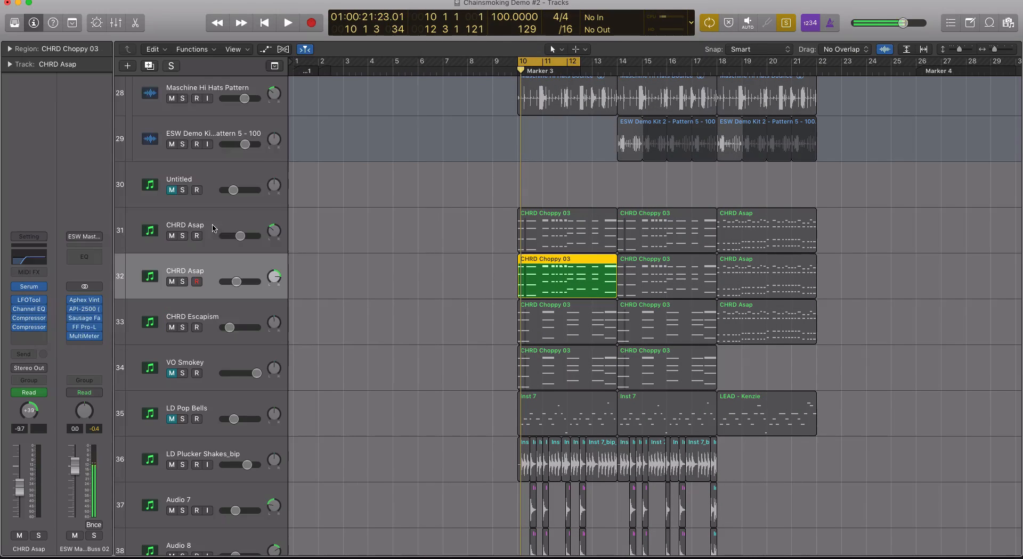
Step: Set the side-chain source of the CHRD Escapism track's Compressor to Inst 14 - Battery KICK HELL YES and close its window
{"action": "left_click", "coordinate": [219, 309]}
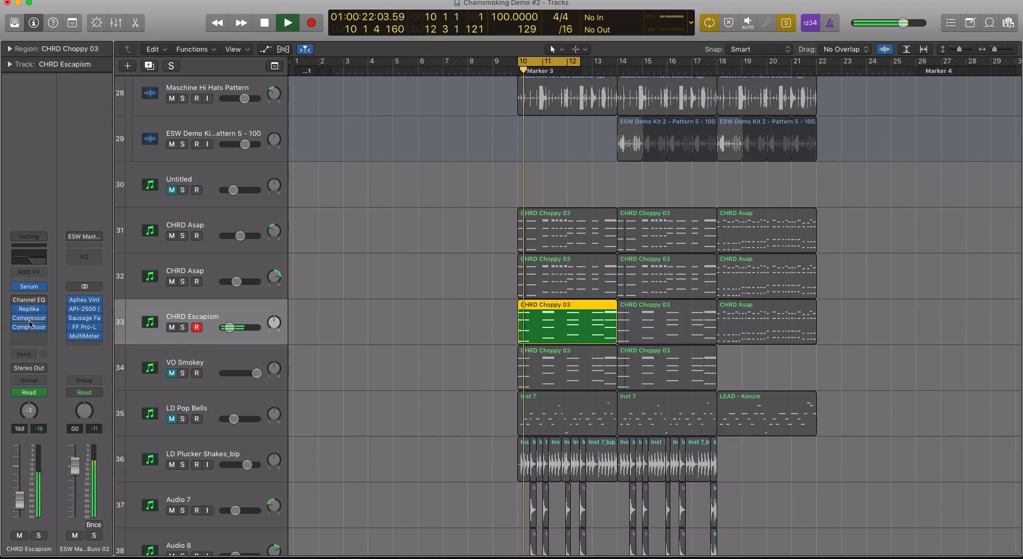
{"action": "left_click", "coordinate": [29, 328]}
{"action": "left_click", "coordinate": [381, 44]}
{"action": "scroll", "coordinate": [367, 204], "scroll_direction": "down", "scroll_amount": 10}
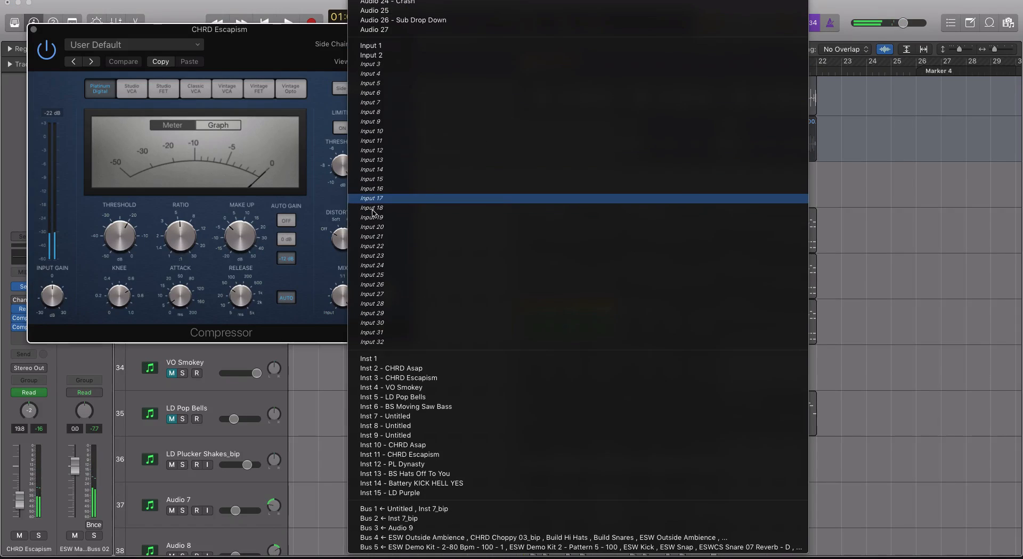
{"action": "left_click", "coordinate": [461, 484]}
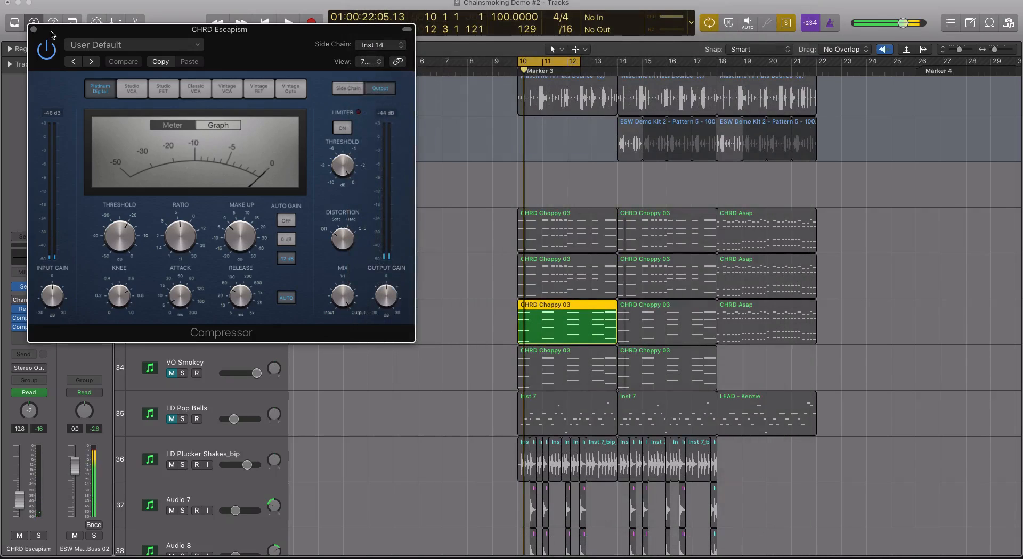
{"action": "key", "text": "super+w"}
Step: Play the six CHRD Choppy 03 regions of tracks 31 to 33 with Inst 16 in solo, and turn solo off during playback
{"action": "left_click_drag", "start_coordinate": [462, 206], "coordinate": [672, 321]}
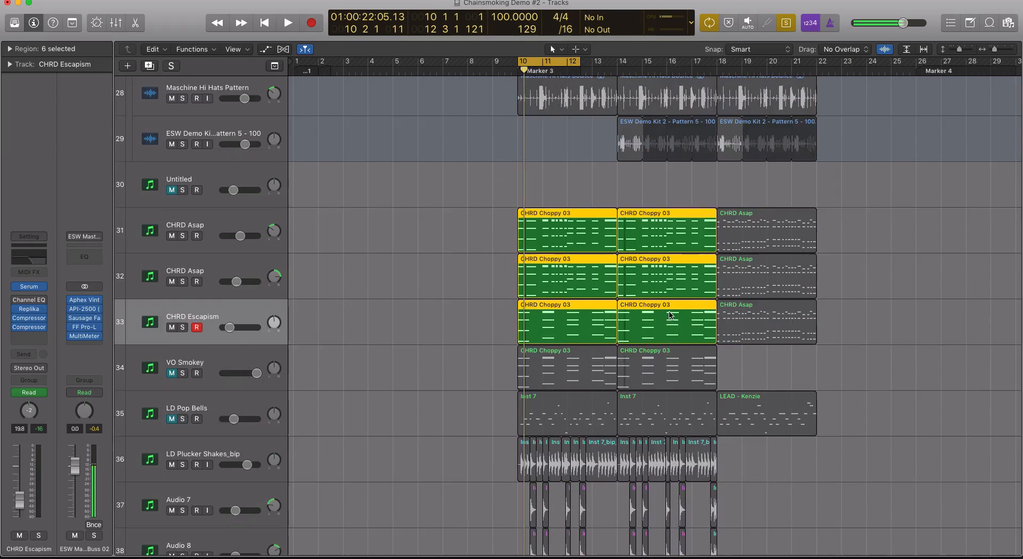
{"action": "scroll", "coordinate": [587, 267], "scroll_direction": "up", "scroll_amount": 10}
{"action": "left_click", "coordinate": [572, 243], "text": "shift"}
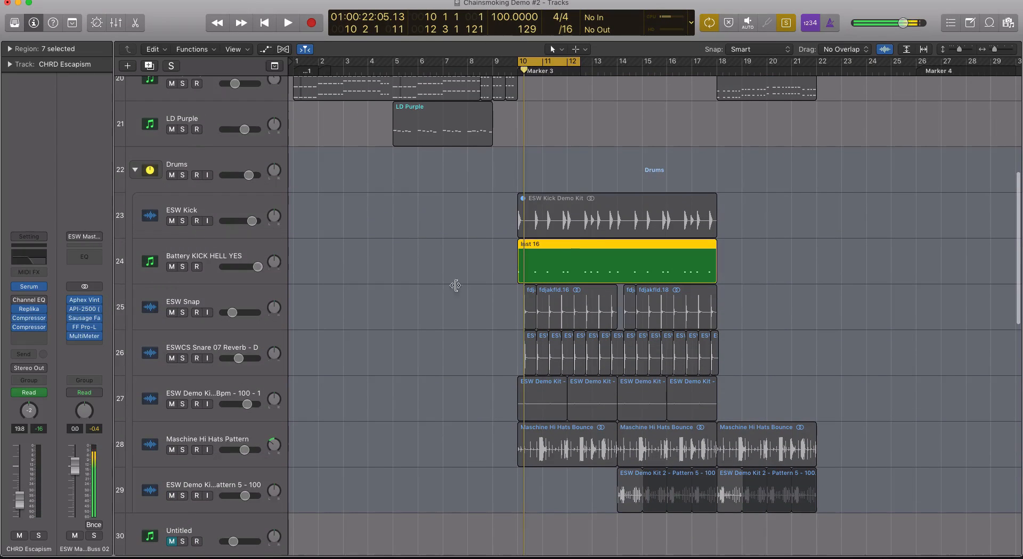
{"action": "key", "text": "space"}
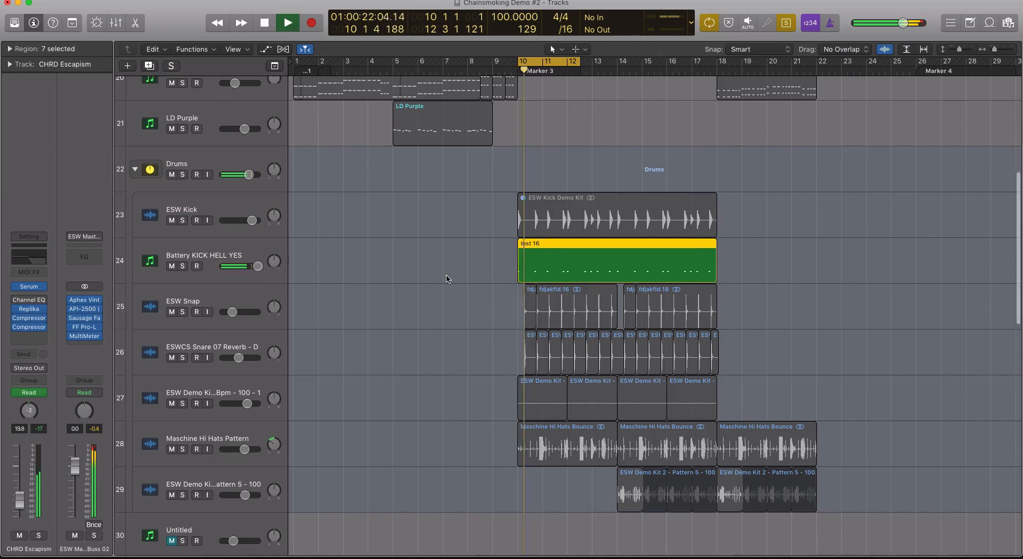
{"action": "scroll", "coordinate": [447, 279], "scroll_direction": "down", "scroll_amount": 3}
{"action": "scroll", "coordinate": [447, 279], "scroll_direction": "down", "scroll_amount": 10}
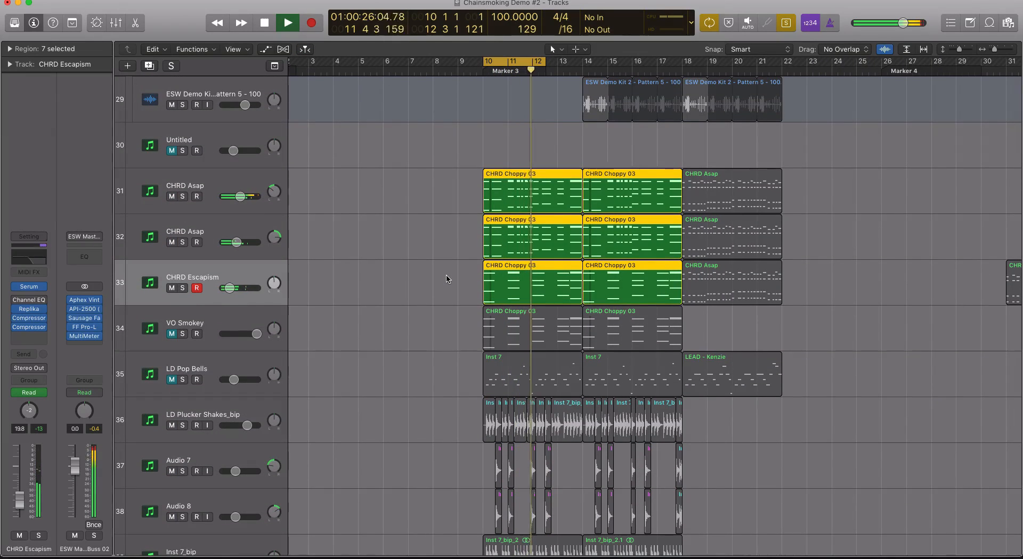
{"action": "key", "text": "ctrl+s"}
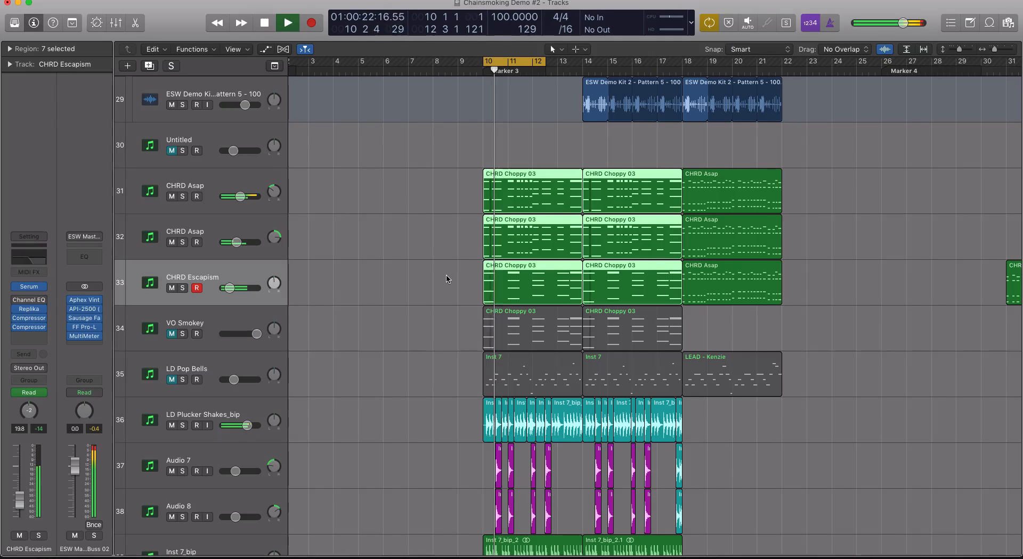
Step: Open Selection-based Processing for the Chainsmoking Demo #2_9#05.3 region on Audio 9 and move its window clear of the region
{"action": "scroll", "coordinate": [447, 279], "scroll_direction": "up", "scroll_amount": 5}
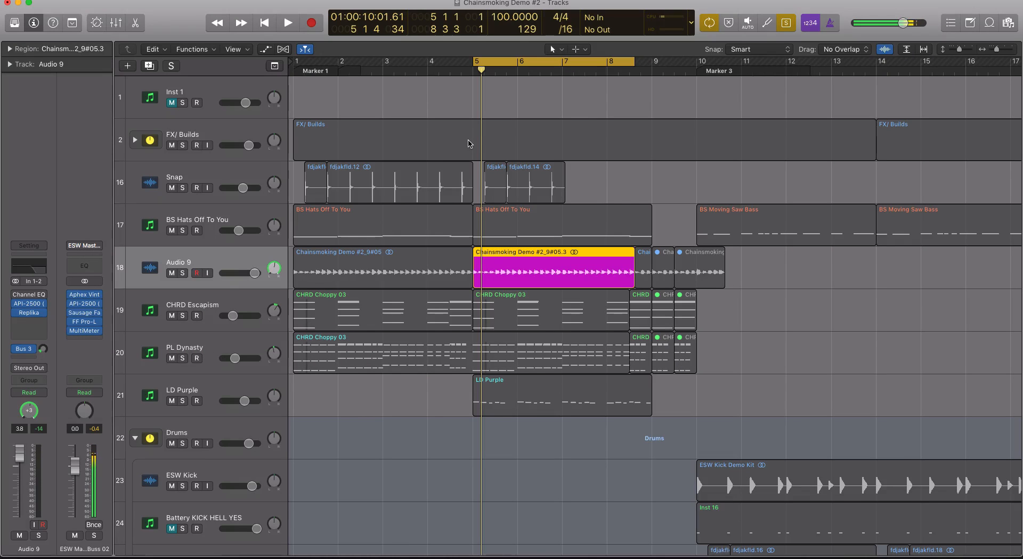
{"action": "scroll", "coordinate": [469, 143], "scroll_direction": "down", "scroll_amount": 3}
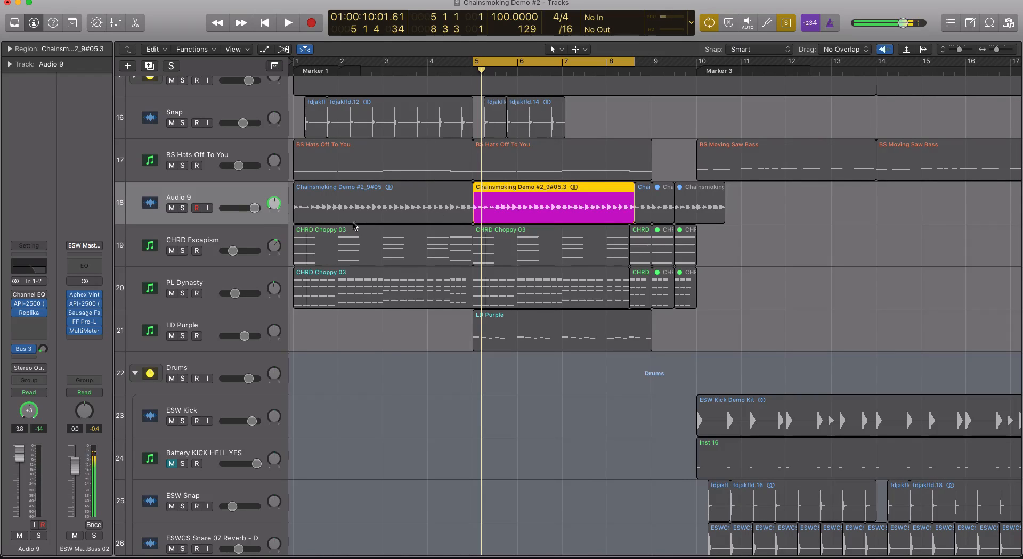
{"action": "double_click", "coordinate": [534, 196]}
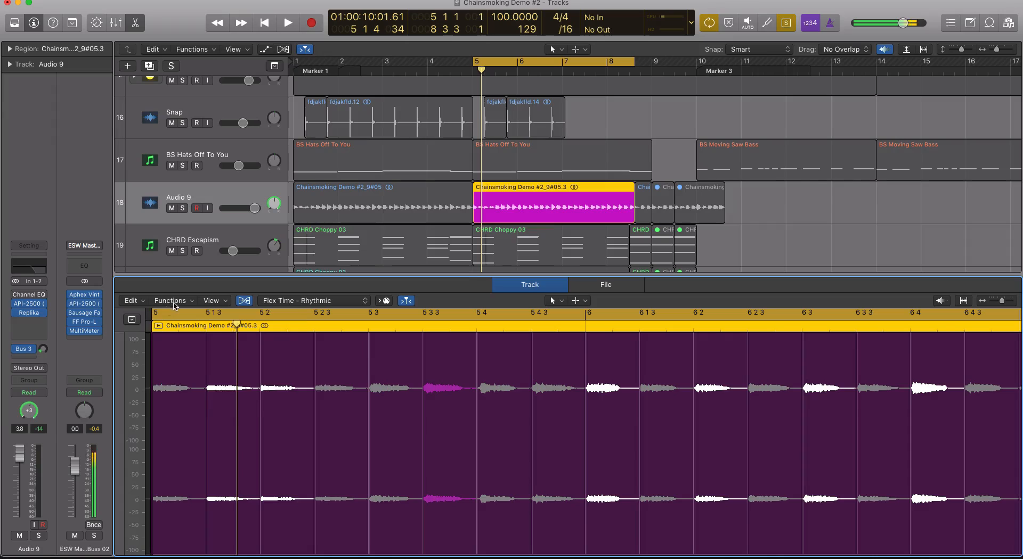
{"action": "left_click", "coordinate": [172, 301]}
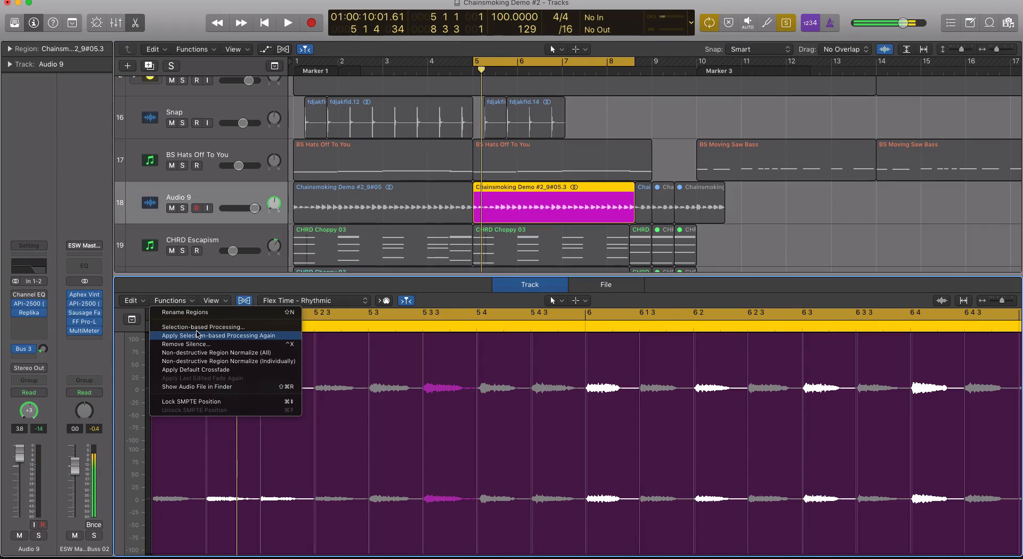
{"action": "left_click", "coordinate": [202, 328]}
{"action": "key", "text": "x"}
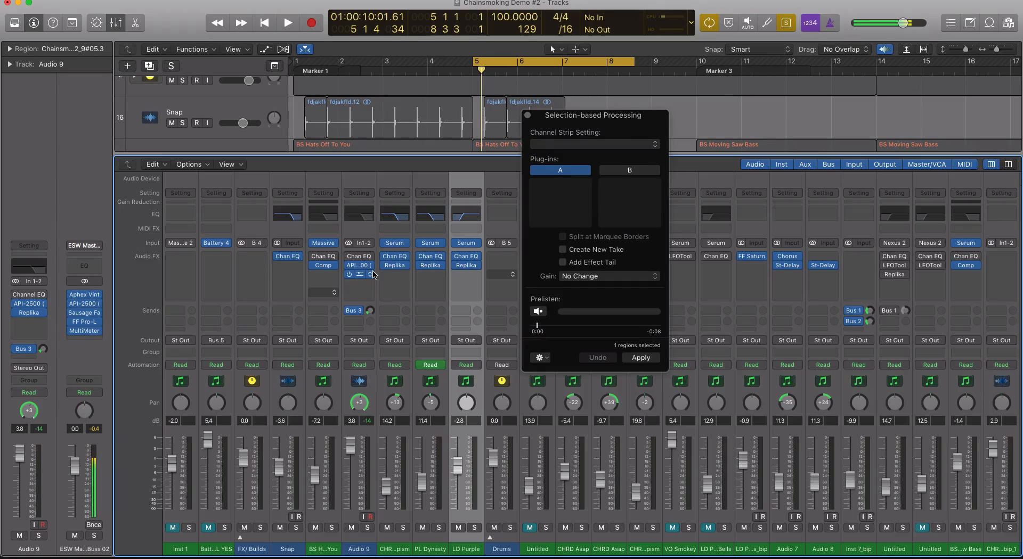
{"action": "key", "text": "x"}
{"action": "left_click_drag", "start_coordinate": [613, 126], "coordinate": [733, 125]}
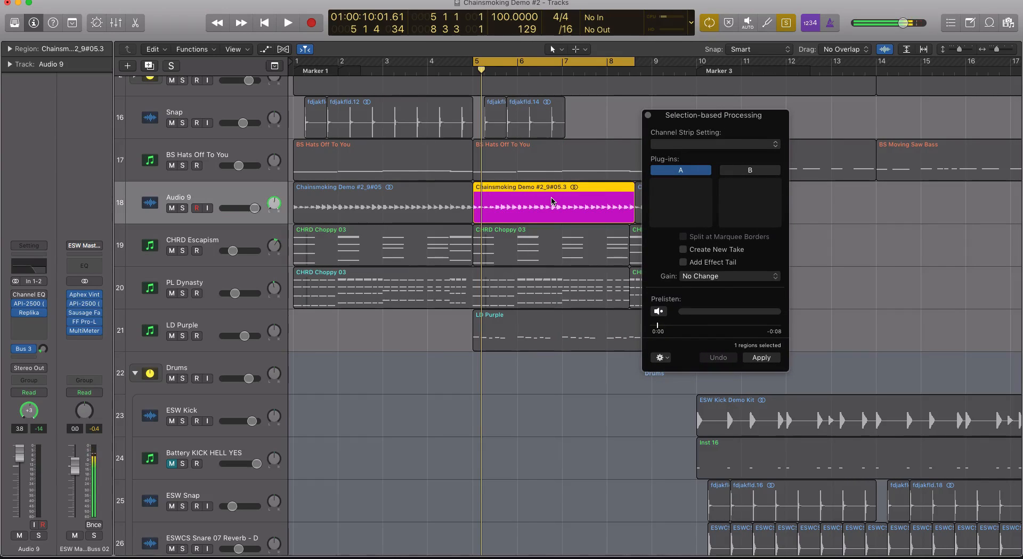
Step: Play the cycled section from bar 5 to hear the Audio 9 region without selection-based processing
{"action": "left_click", "coordinate": [286, 27]}
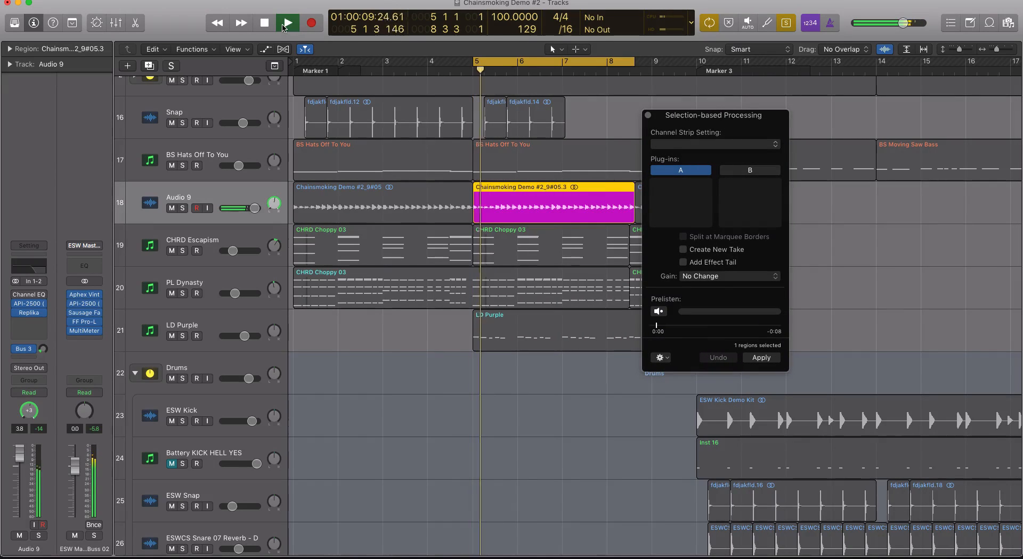
{"action": "key", "text": "space"}
{"action": "key", "text": "space"}
{"action": "key", "text": "space"}
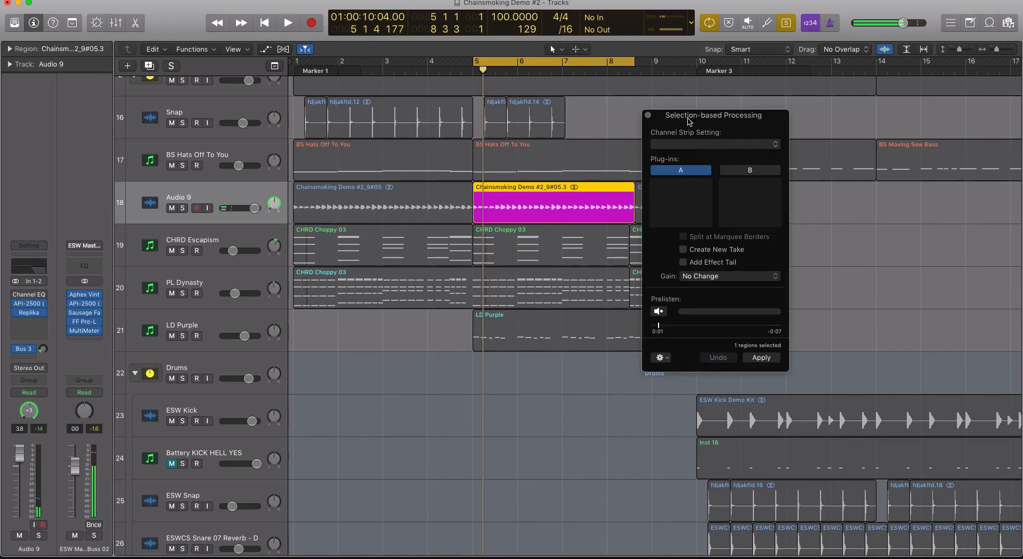
Step: Load a stereo FF Saturn into plug-in set A and choose its Mix Crunch 50% - 1 Band 1 LFO SM saturation preset
{"action": "left_click", "coordinate": [680, 186]}
{"action": "mouse_move", "coordinate": [691, 205]}
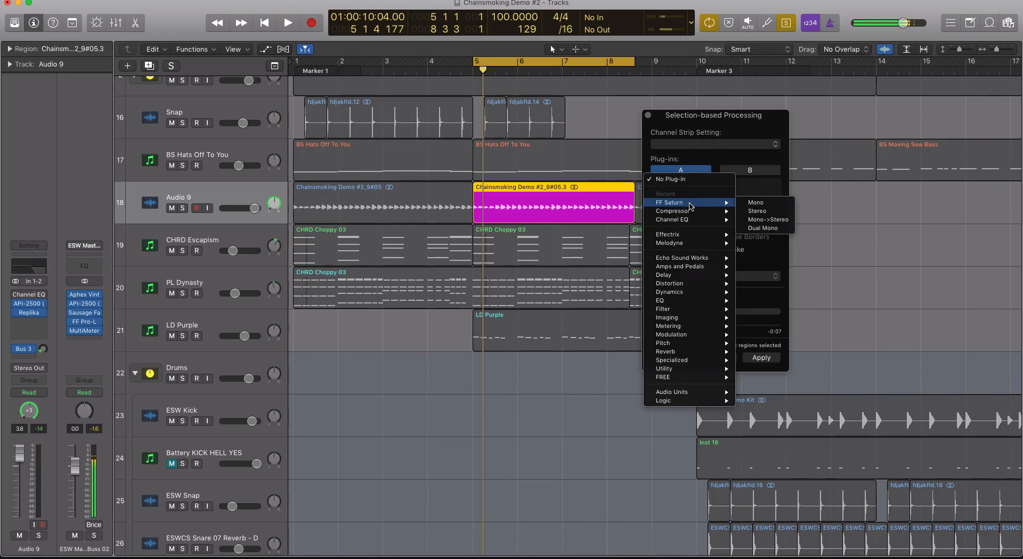
{"action": "left_click", "coordinate": [762, 210]}
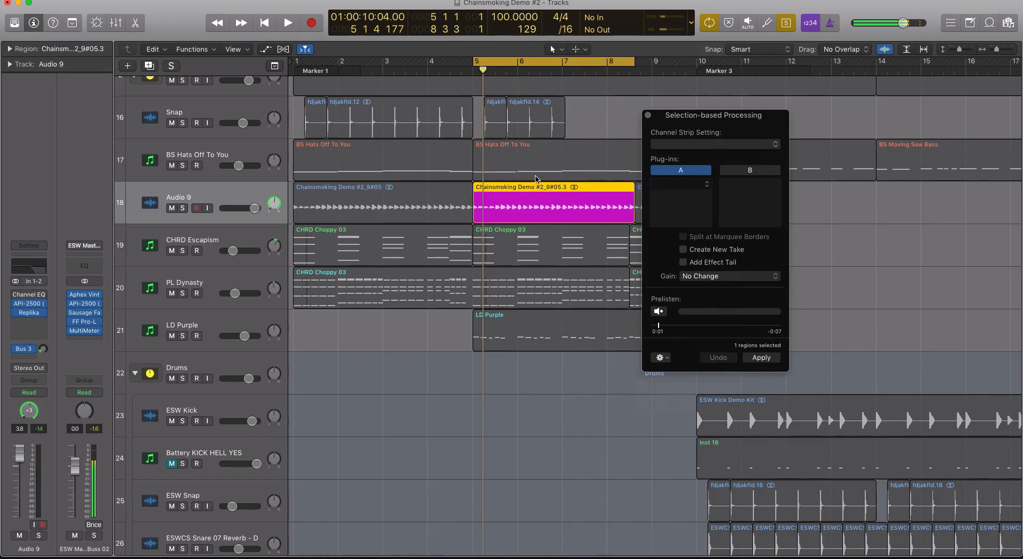
{"action": "left_click_drag", "start_coordinate": [91, 37], "coordinate": [312, 86]}
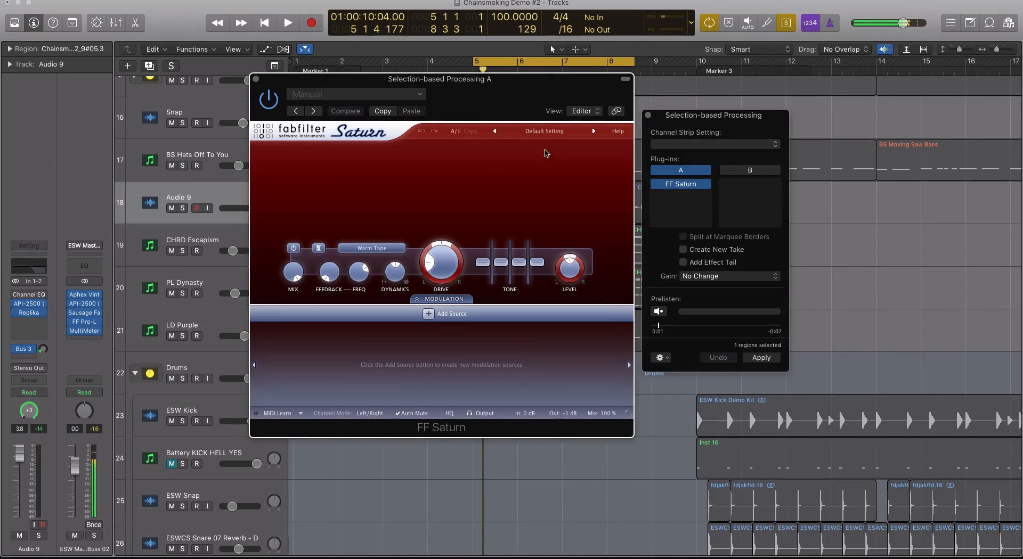
{"action": "left_click", "coordinate": [544, 131]}
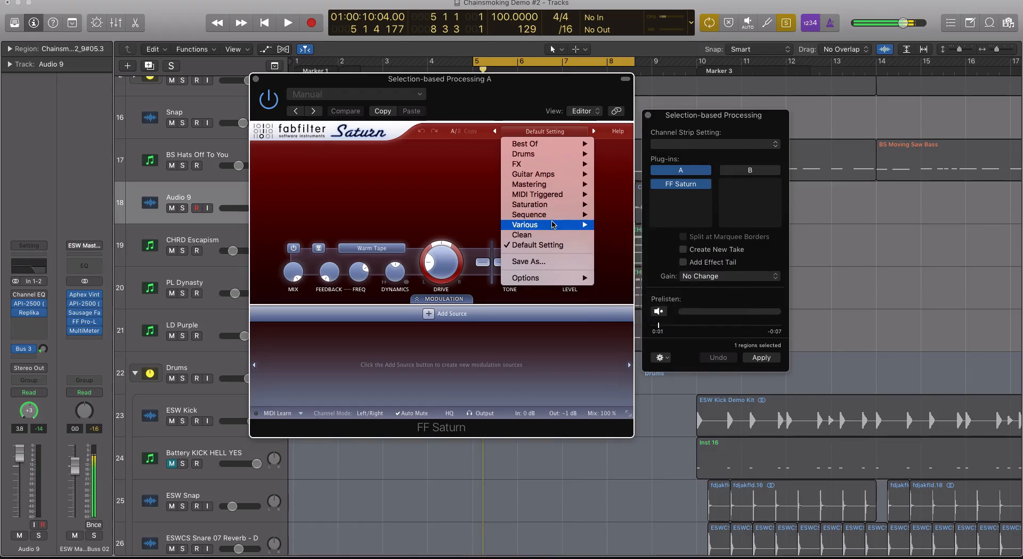
{"action": "mouse_move", "coordinate": [552, 207]}
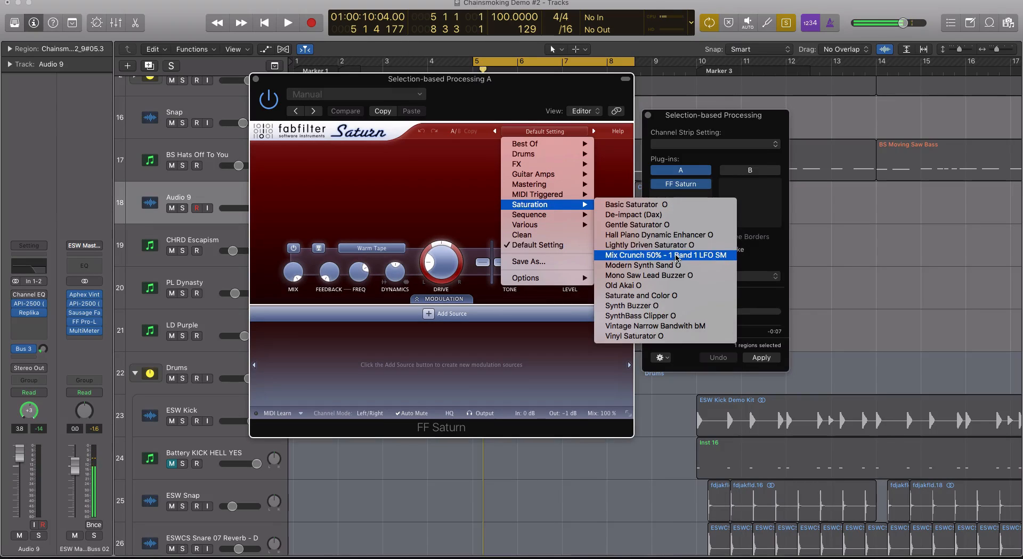
{"action": "left_click", "coordinate": [677, 257]}
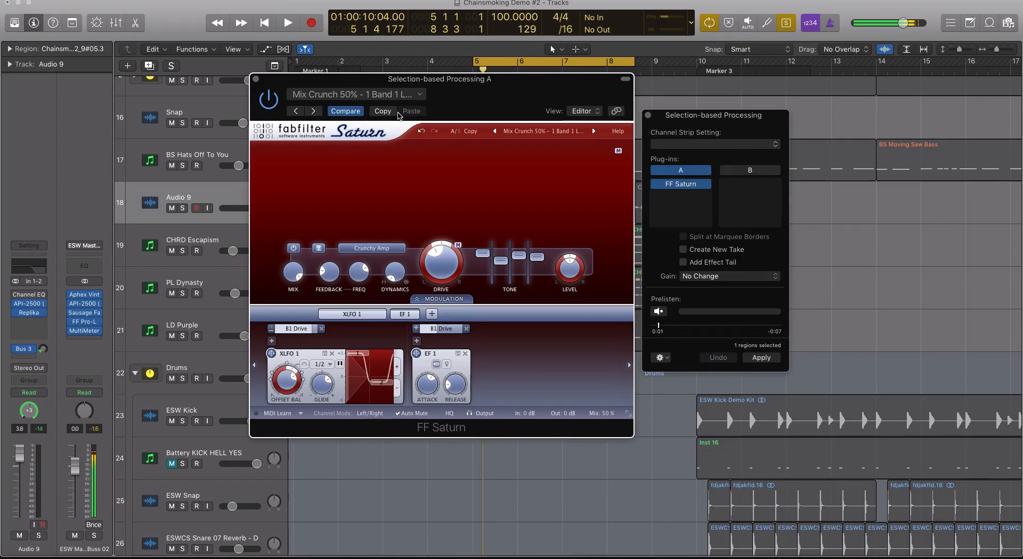
Step: Play the cycled section without prelisten, then prelisten to the Audio 9 region through FF Saturn in plug-in set A
{"action": "key", "text": "space"}
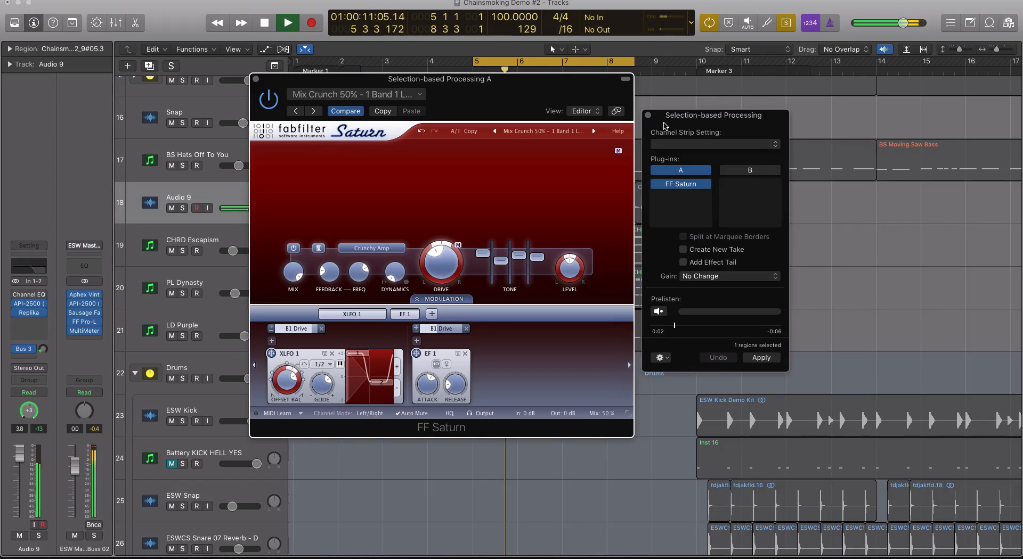
{"action": "key", "text": "space"}
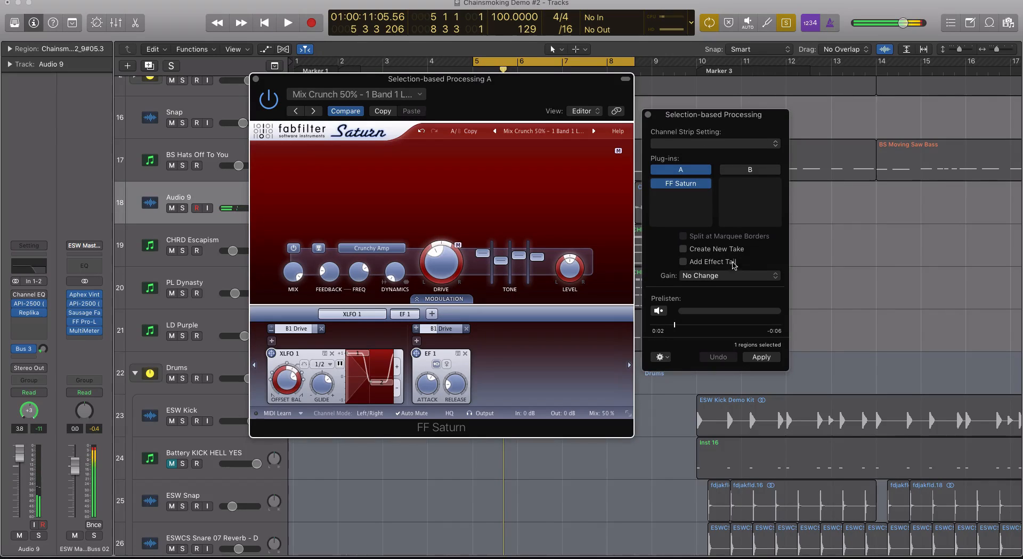
{"action": "left_click", "coordinate": [662, 314]}
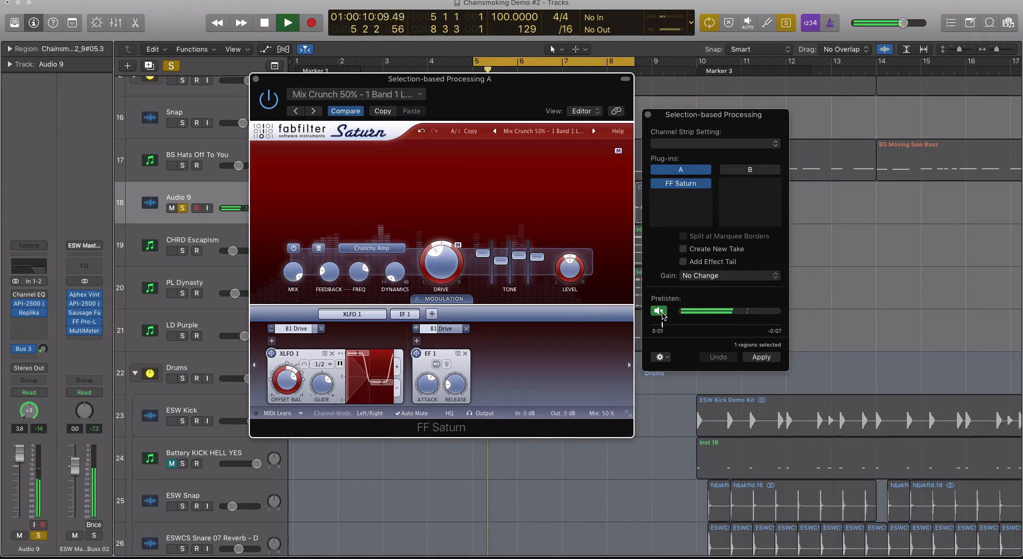
{"action": "left_click", "coordinate": [659, 311]}
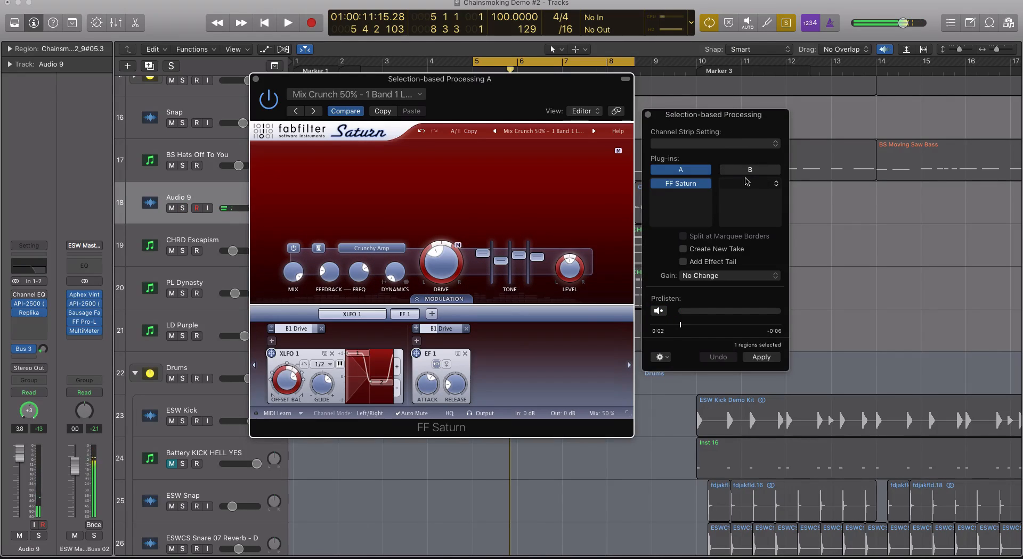
Step: Switch to the empty plug-in set B and prelisten to the Audio 9 region for comparison
{"action": "left_click", "coordinate": [750, 170]}
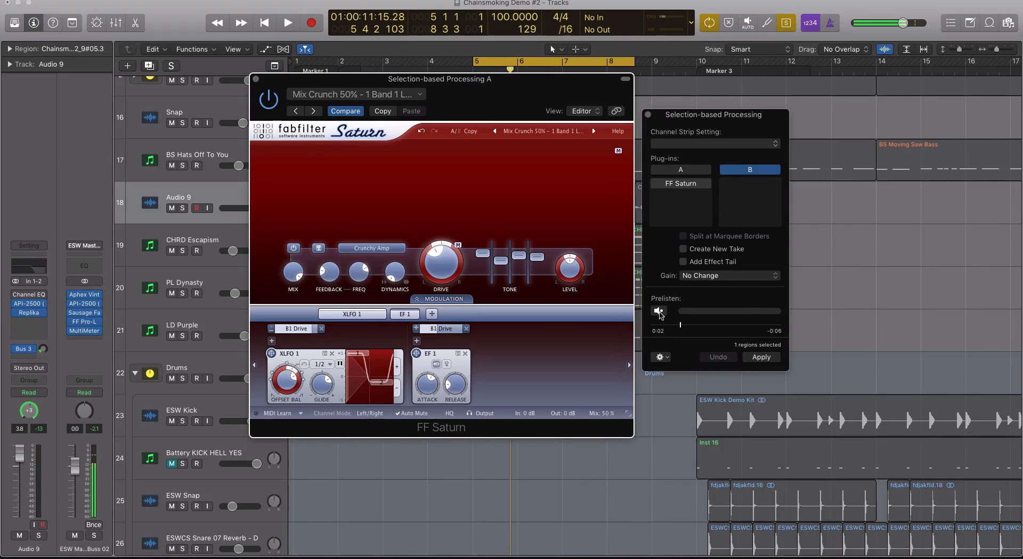
{"action": "left_click", "coordinate": [658, 311]}
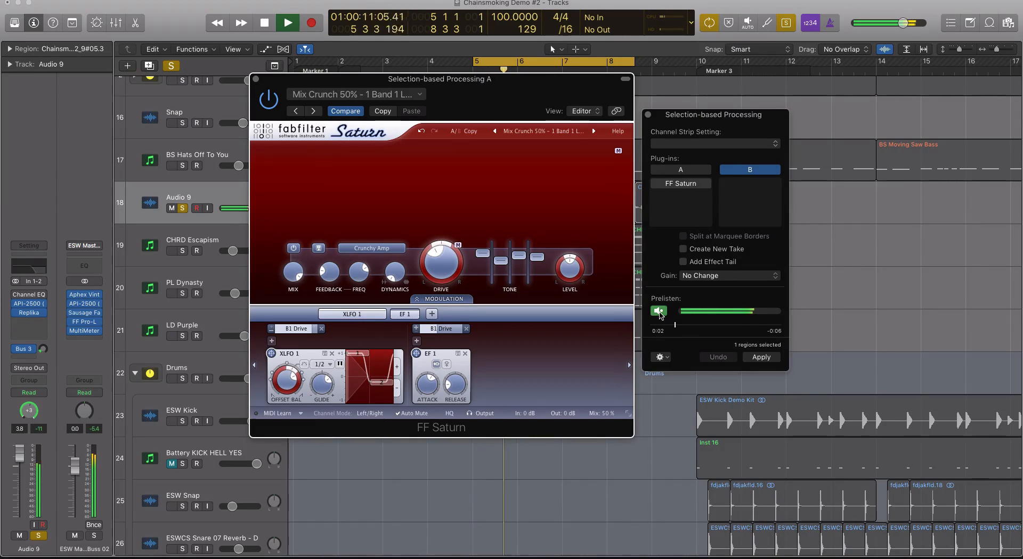
{"action": "left_click", "coordinate": [659, 311]}
Step: Switch back to plug-in set A, close the FF Saturn window and apply the processing to the Audio 9 region
{"action": "left_click", "coordinate": [671, 184]}
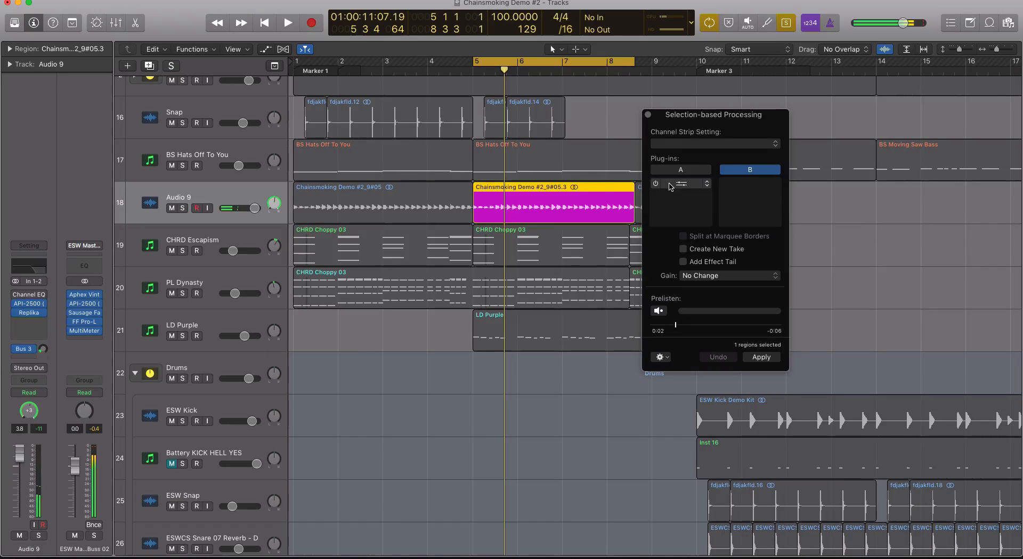
{"action": "left_click", "coordinate": [656, 185]}
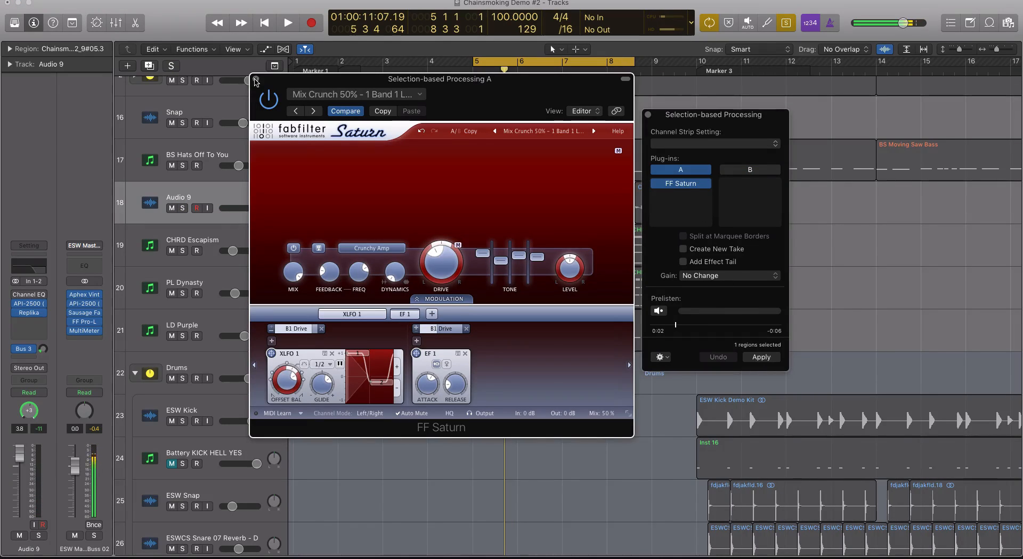
{"action": "left_click", "coordinate": [256, 79]}
{"action": "key", "text": "super+Down"}
{"action": "key", "text": "super+Down"}
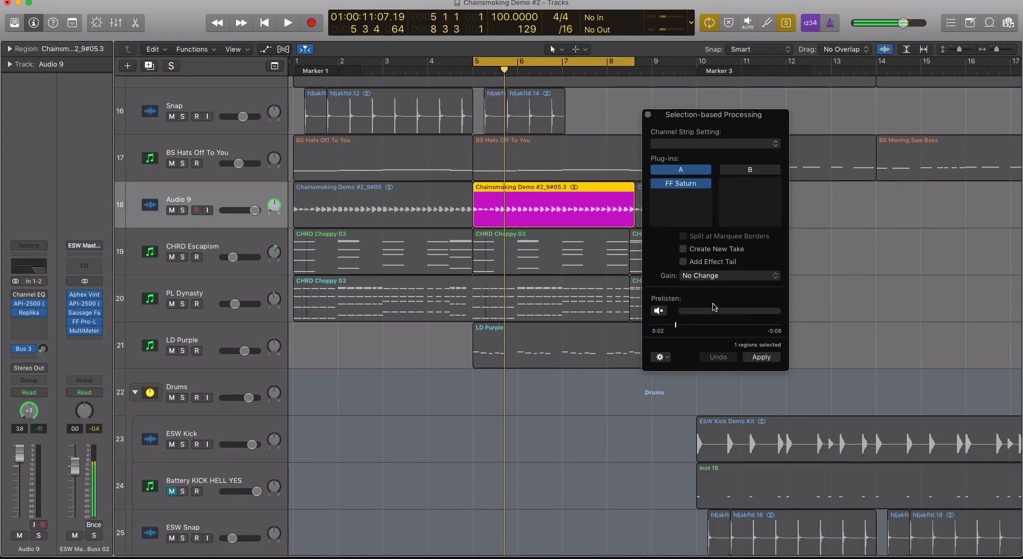
{"action": "left_click", "coordinate": [759, 357]}
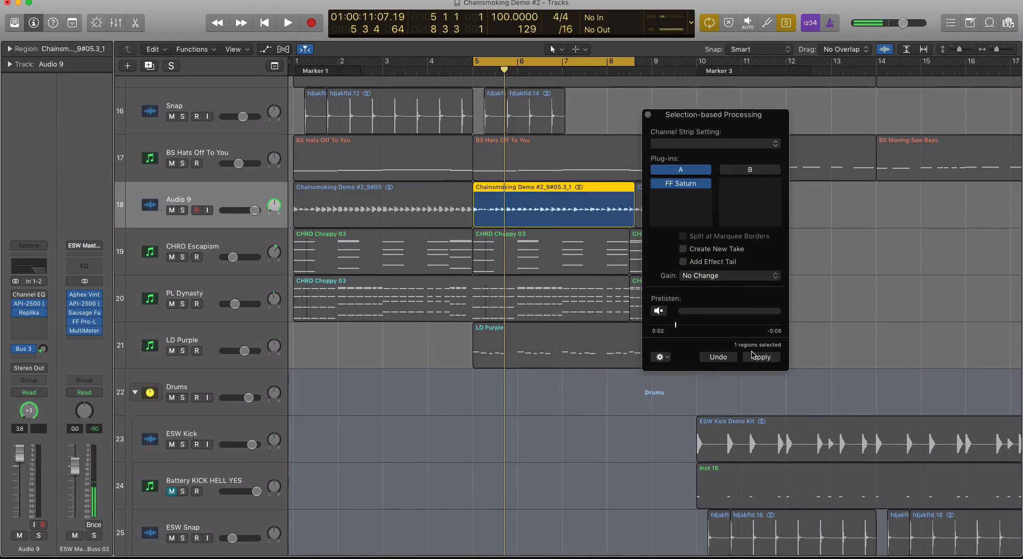
Step: Play the cycled section with the processed Audio 9 region, closing the Selection-based Processing window during playback
{"action": "key", "text": "space"}
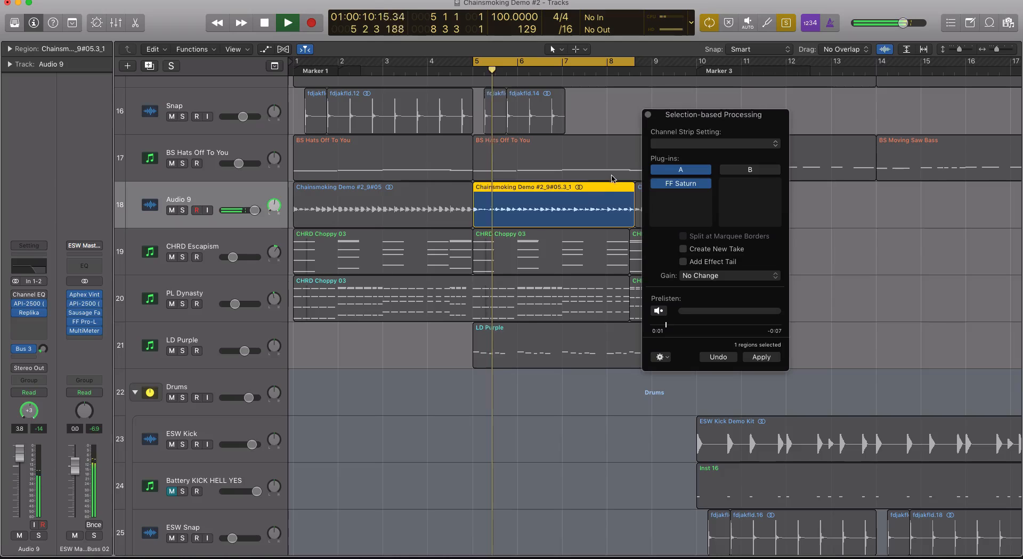
{"action": "left_click", "coordinate": [649, 115]}
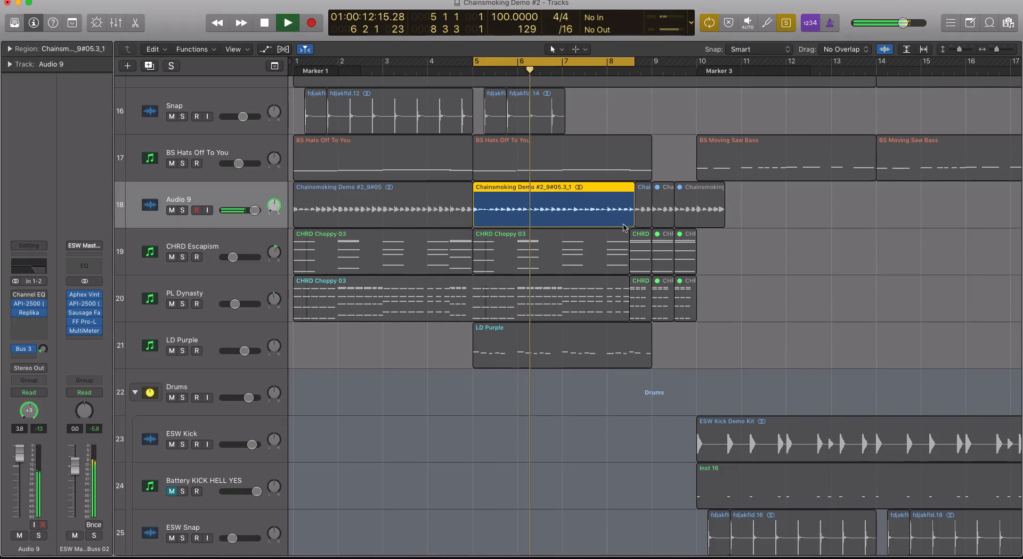
{"action": "scroll", "coordinate": [482, 401], "scroll_direction": "down", "scroll_amount": 5}
{"action": "scroll", "coordinate": [483, 401], "scroll_direction": "down", "scroll_amount": 15}
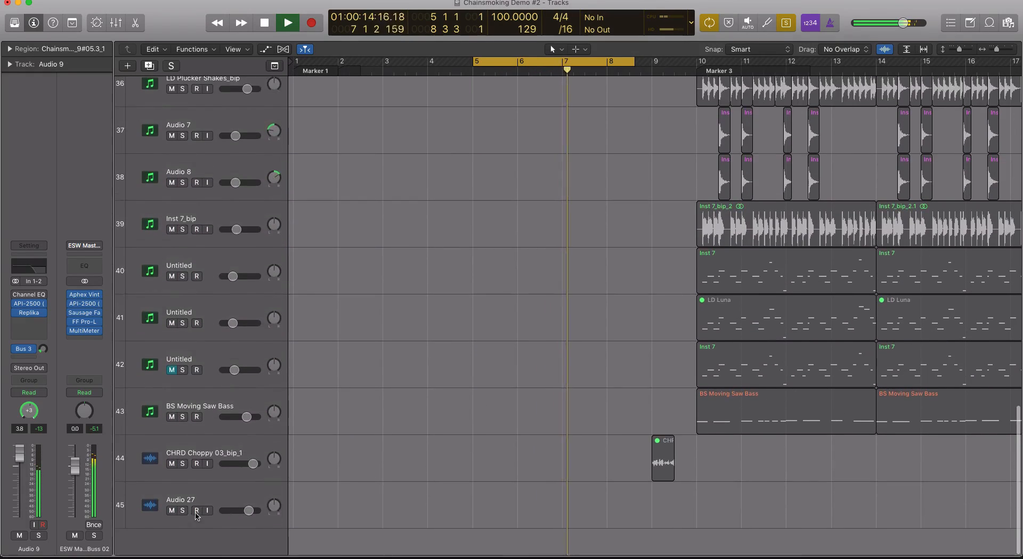
{"action": "scroll", "coordinate": [352, 403], "scroll_direction": "up", "scroll_amount": 20}
{"action": "key", "text": "space"}
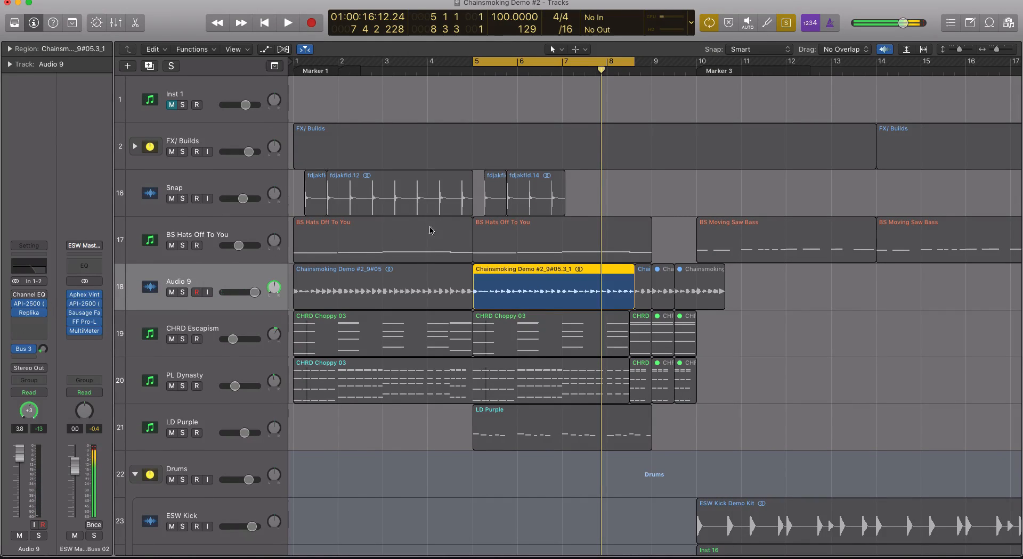
Step: Undo the selection-based processing on the Audio 9 region and turn off cycle mode
{"action": "left_click", "coordinate": [105, 0]}
{"action": "left_click", "coordinate": [114, 4]}
{"action": "left_click", "coordinate": [493, 60]}
Step: Return the playhead to the start of bar 1 and turn off solo mode
{"action": "left_click", "coordinate": [297, 71]}
{"action": "key", "text": "space"}
{"action": "key", "text": "ctrl+s"}
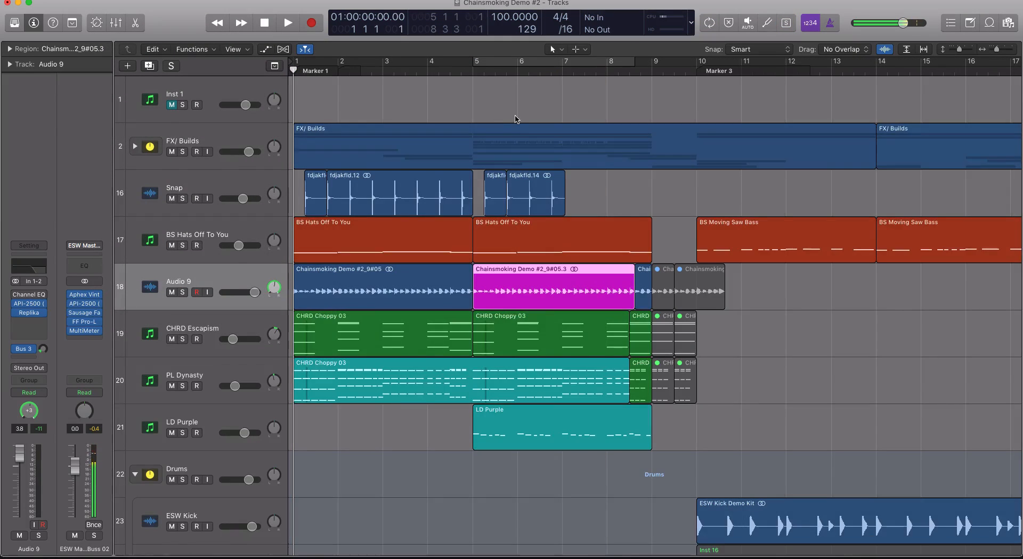
{"action": "scroll", "coordinate": [515, 120], "scroll_direction": "down", "scroll_amount": 5}
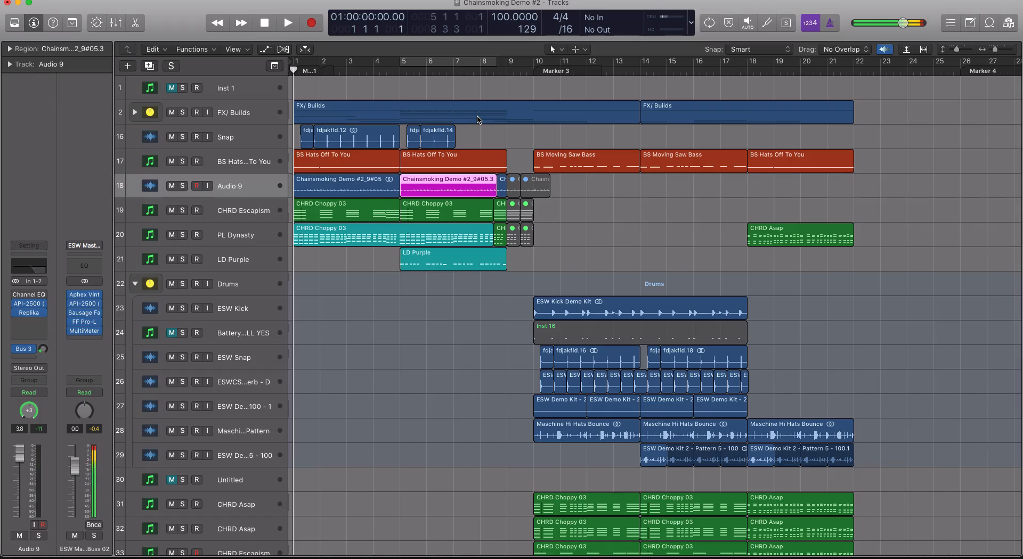